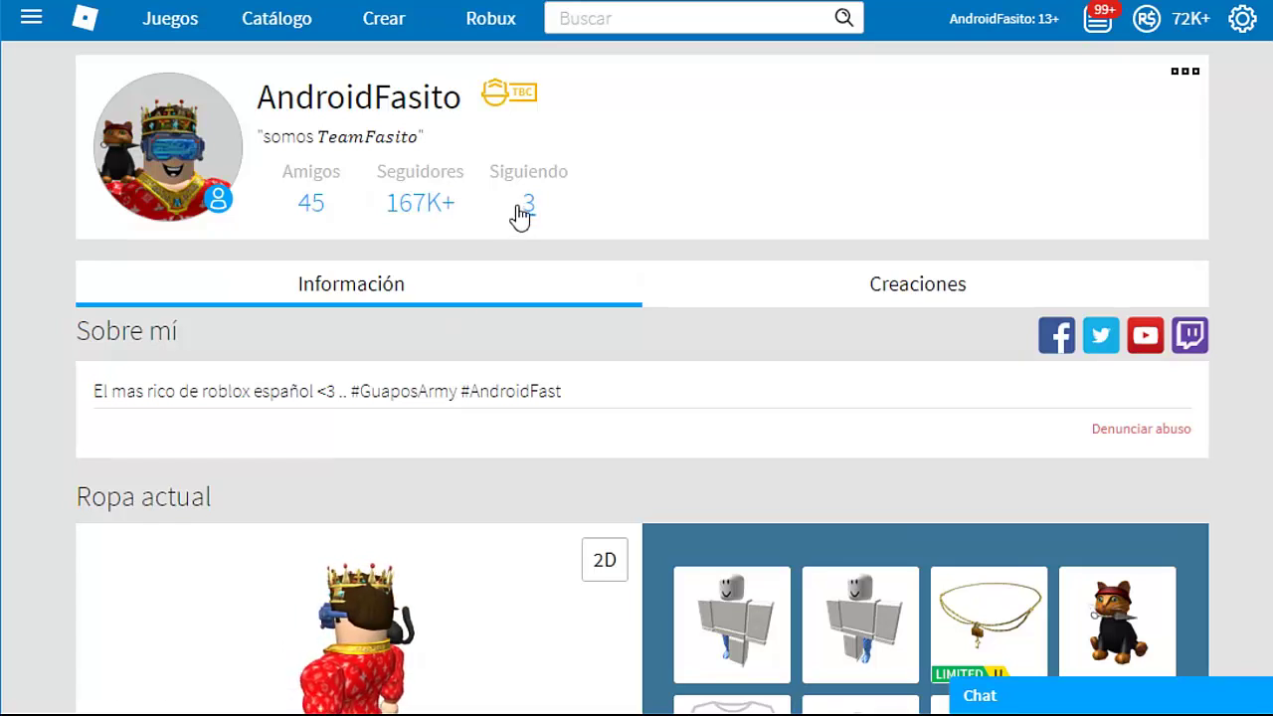
Step: Open the list of own game creations and start creating a new game
scroll(427, 378, "down", 1)
scroll(434, 383, "up", 1)
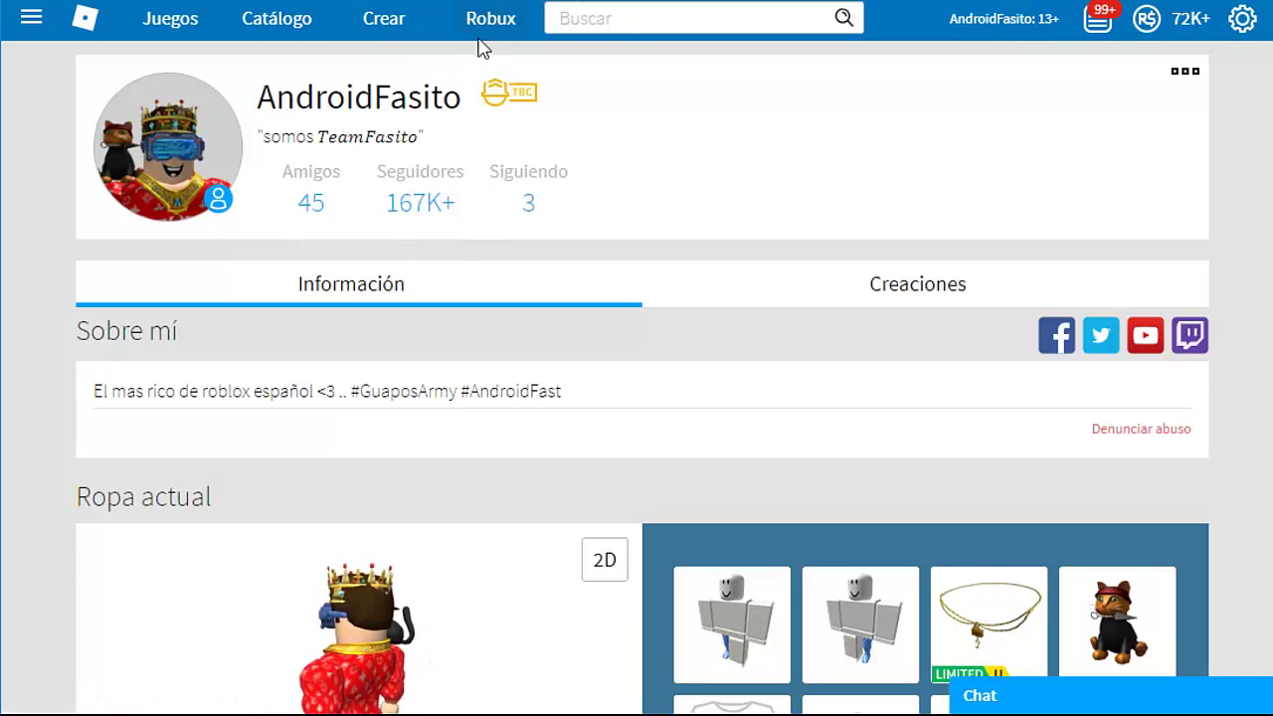
left_click(384, 30)
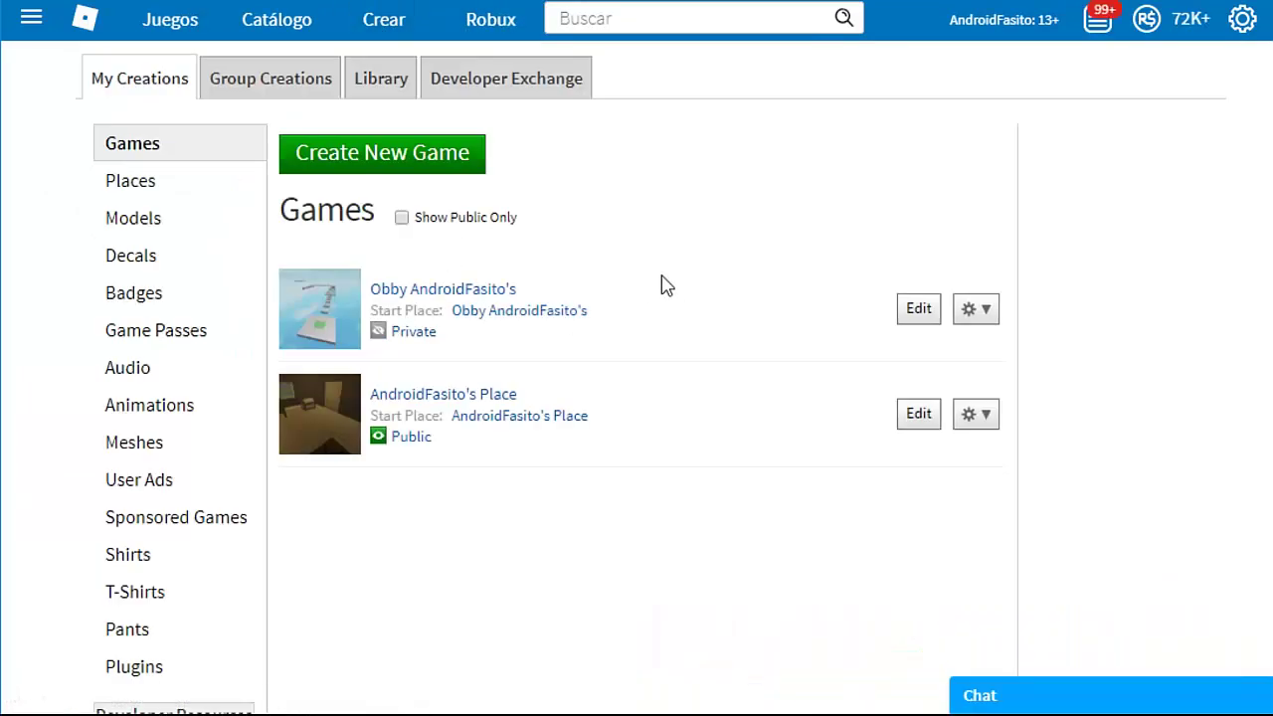
scroll(583, 296, "down", 3)
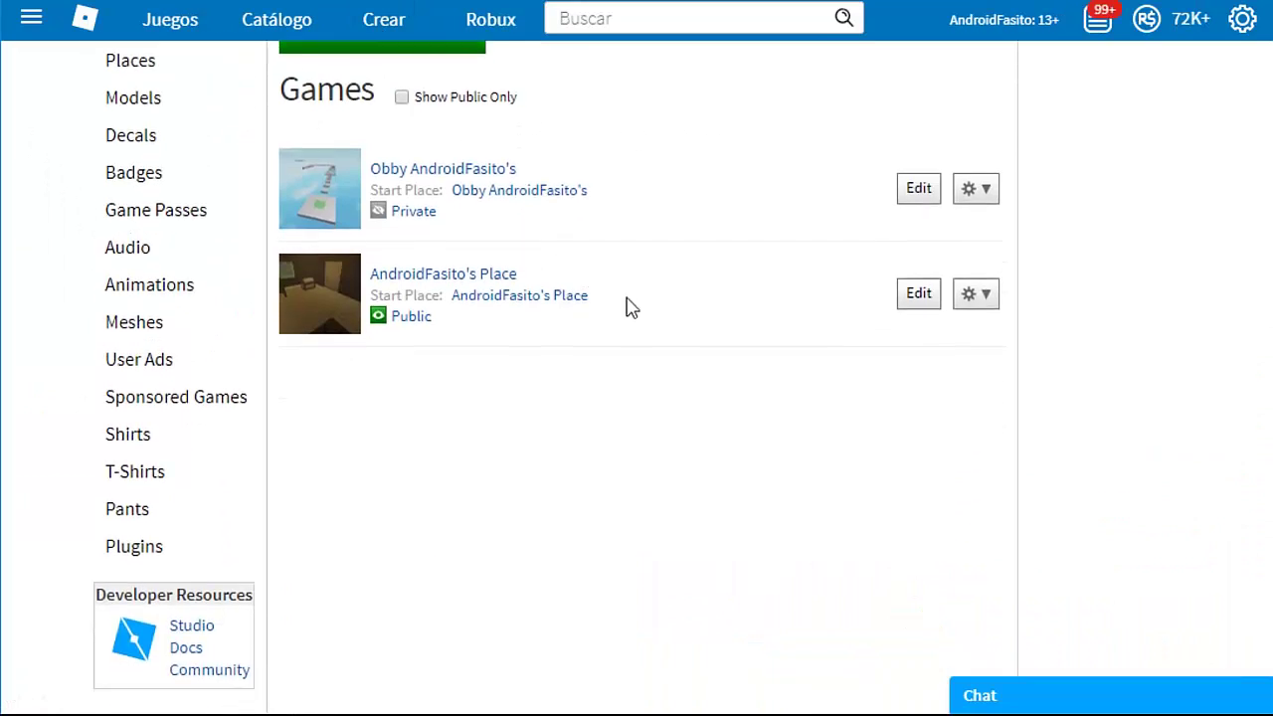
scroll(786, 368, "up", 3)
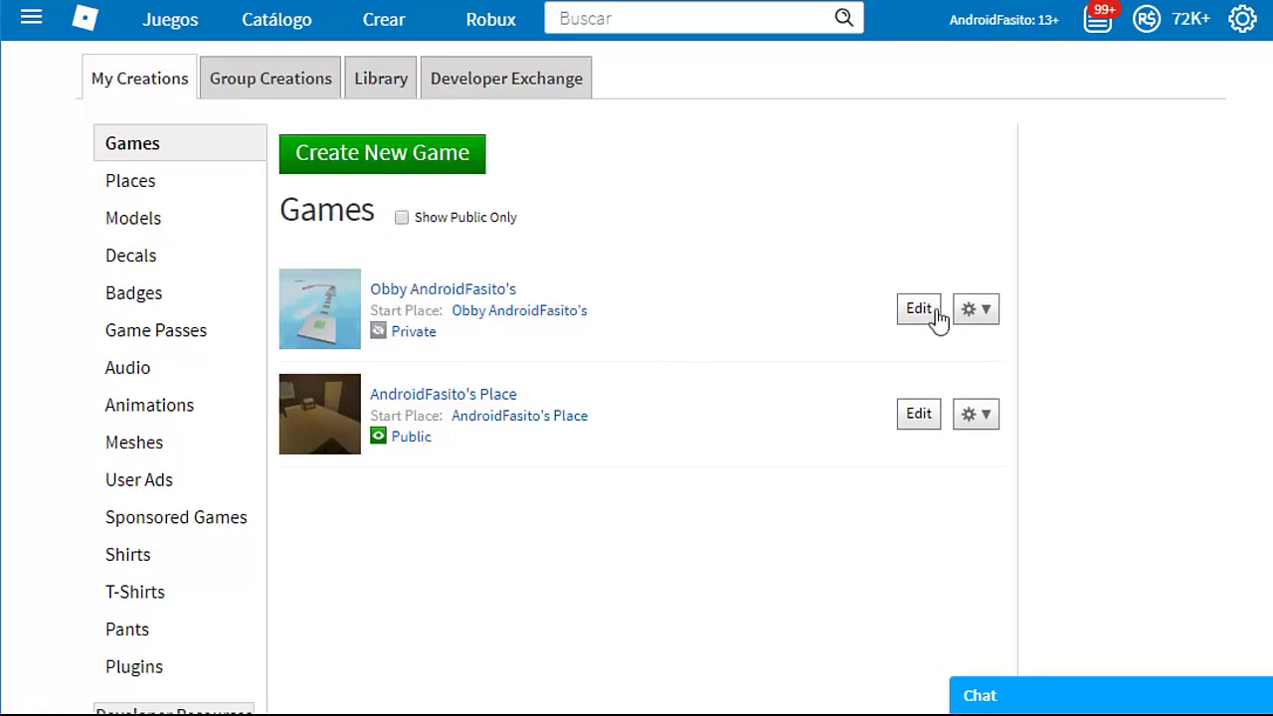
scroll(682, 423, "down", 3)
scroll(597, 338, "up", 2)
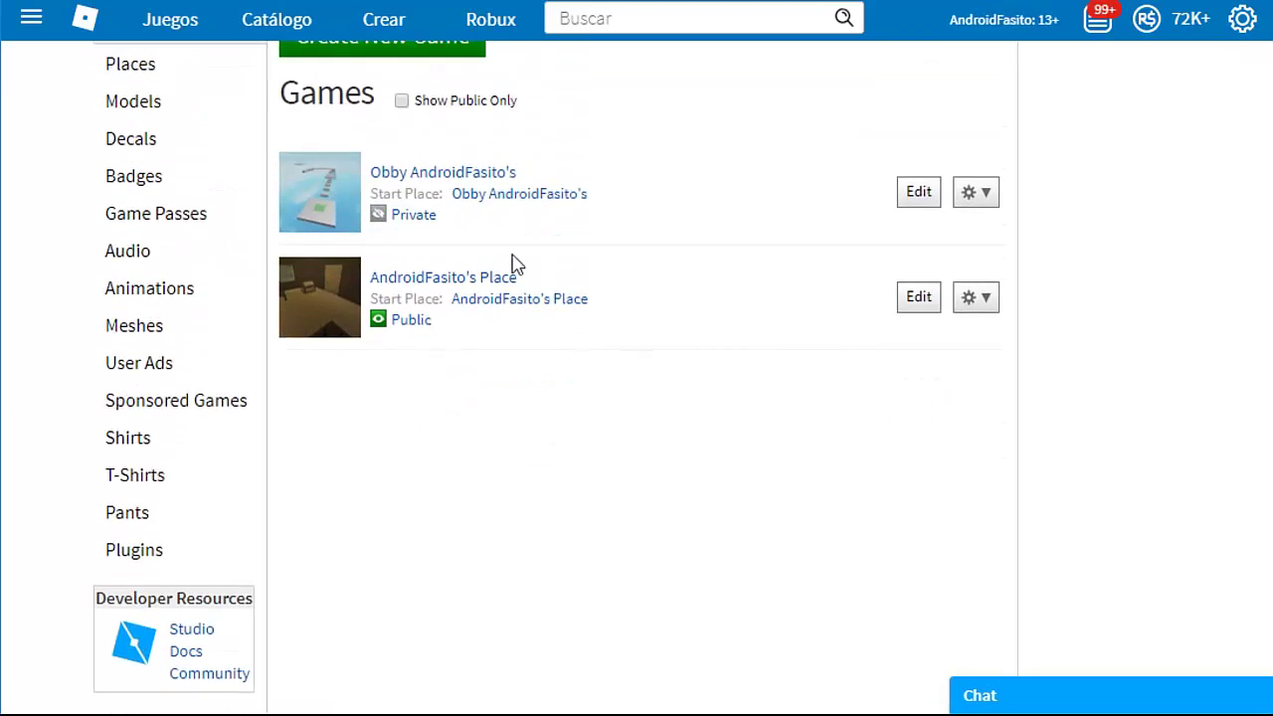
scroll(852, 272, "down", 2)
scroll(872, 295, "up", 3)
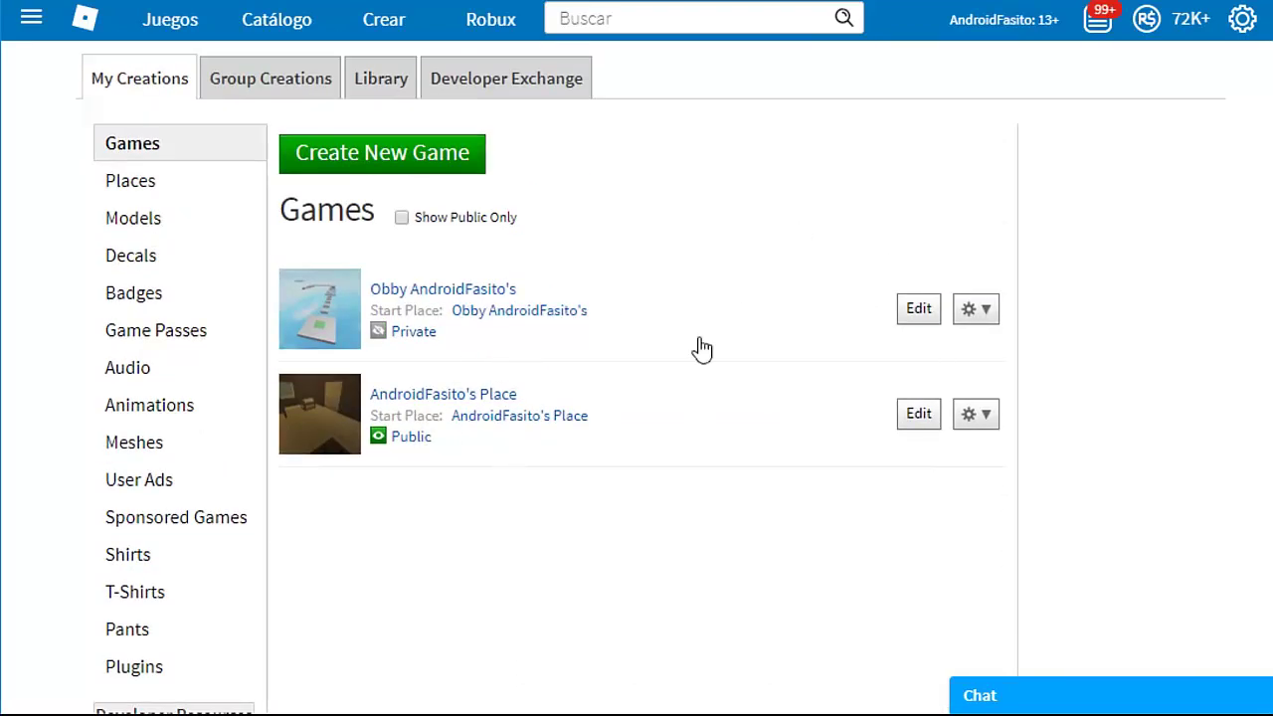
left_click(917, 415)
left_click(384, 171)
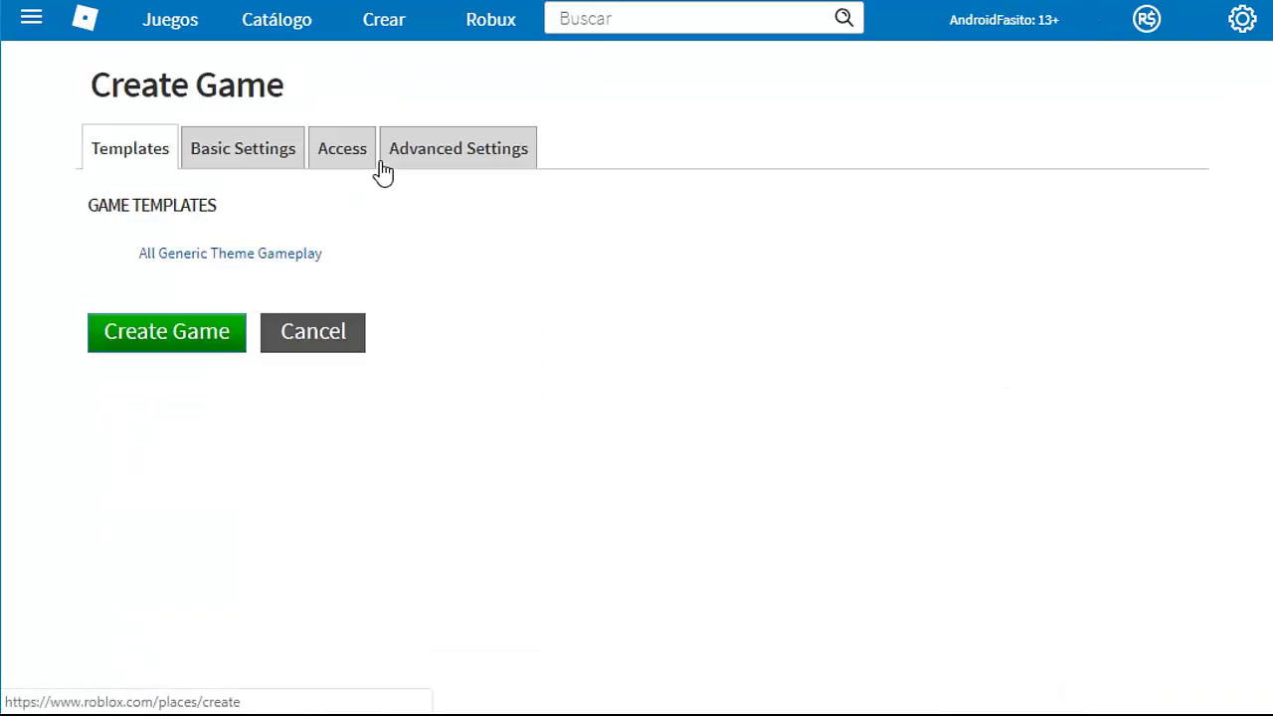
Step: Look through all available game templates, from Baseplate and Flat Terrain down to Story Game and Volcanic Island
scroll(398, 188, "down", 4)
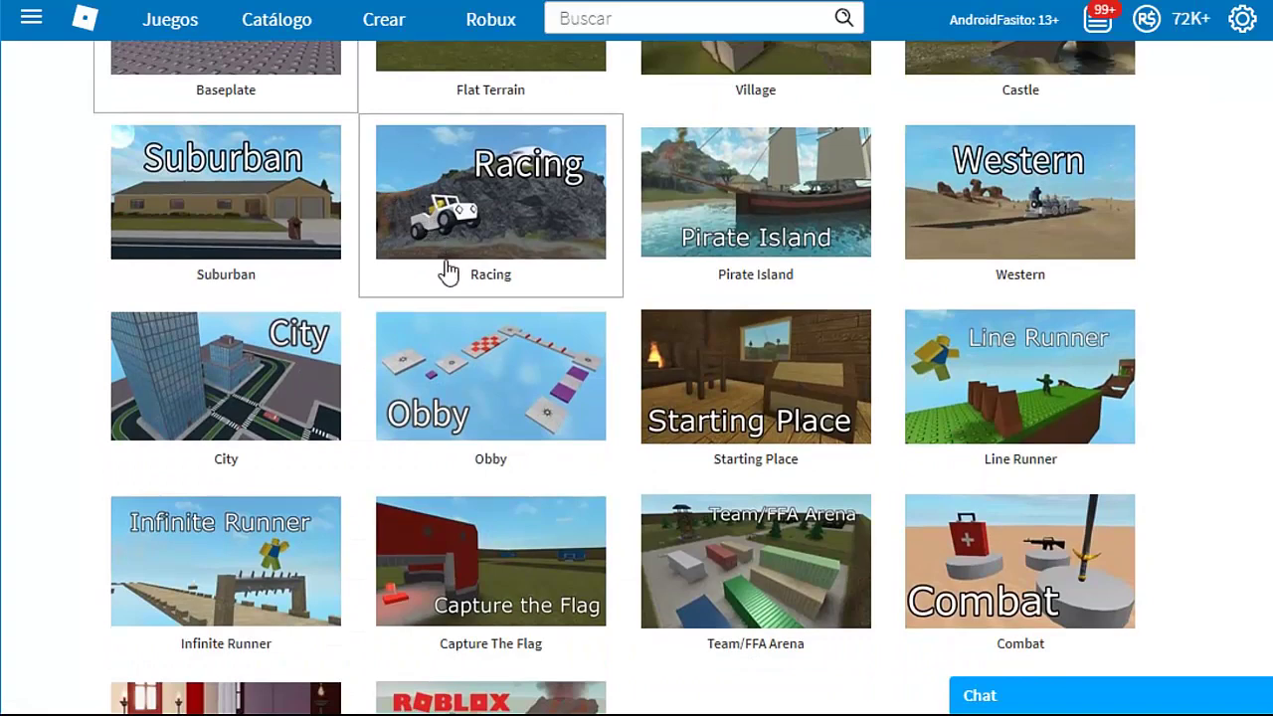
scroll(452, 268, "down", 3)
scroll(455, 273, "up", 7)
scroll(469, 280, "down", 1)
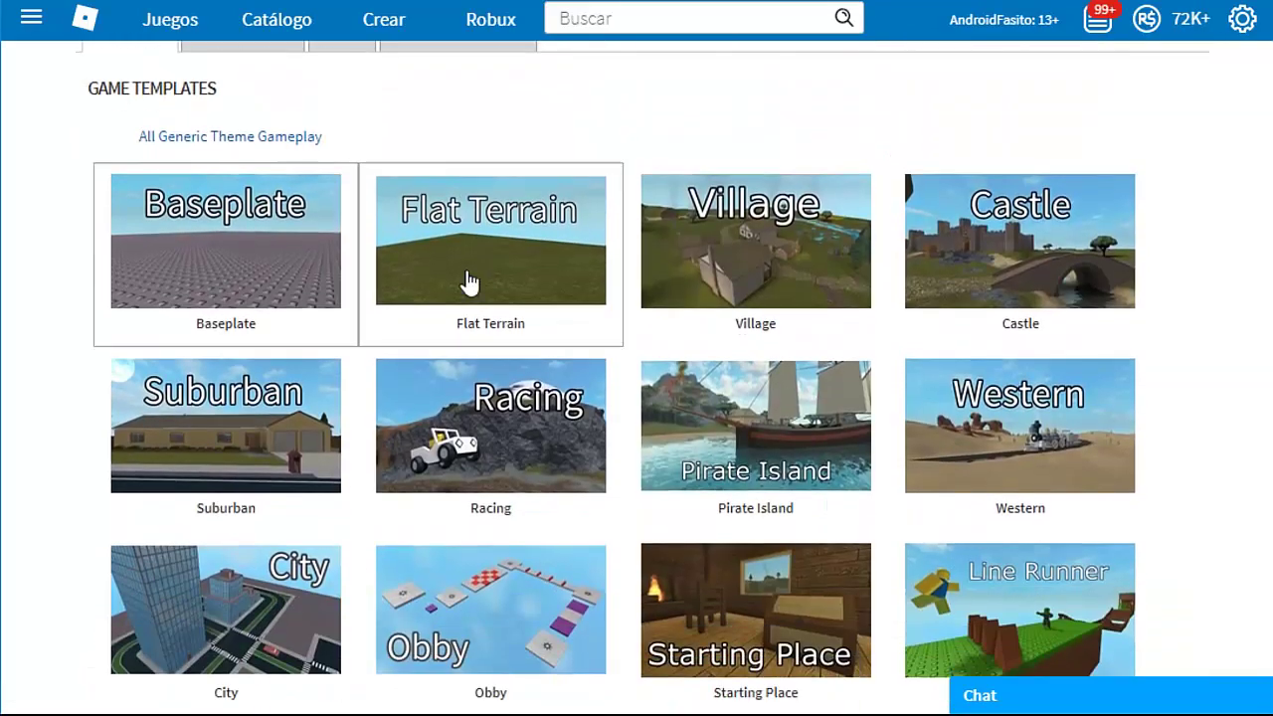
scroll(469, 280, "down", 4)
scroll(474, 260, "down", 3)
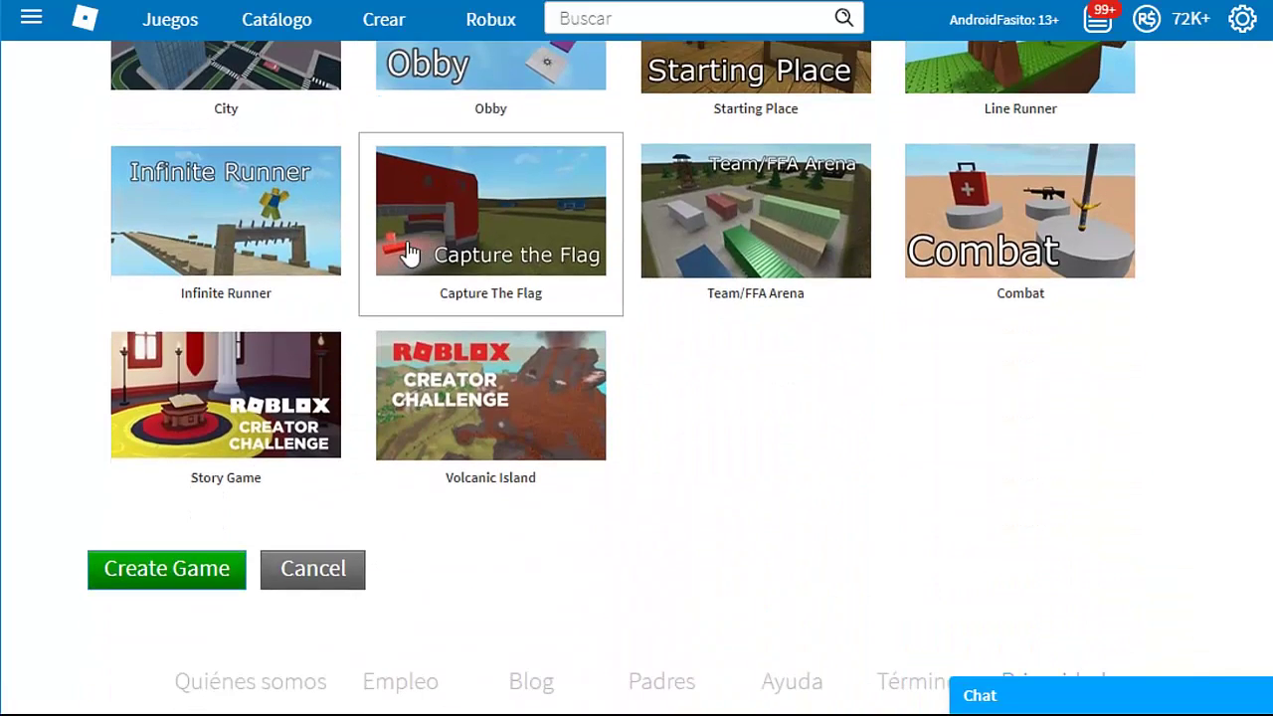
scroll(804, 401, "up", 7)
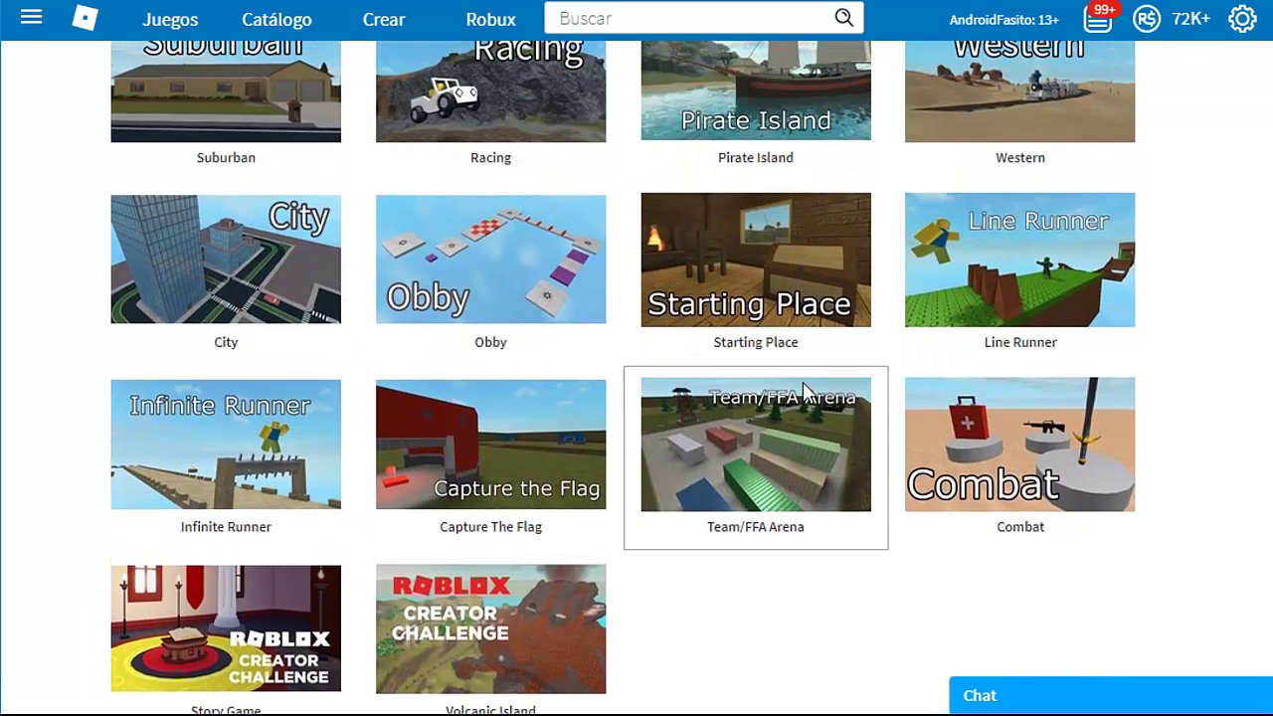
scroll(591, 335, "up", 1)
scroll(477, 350, "down", 2)
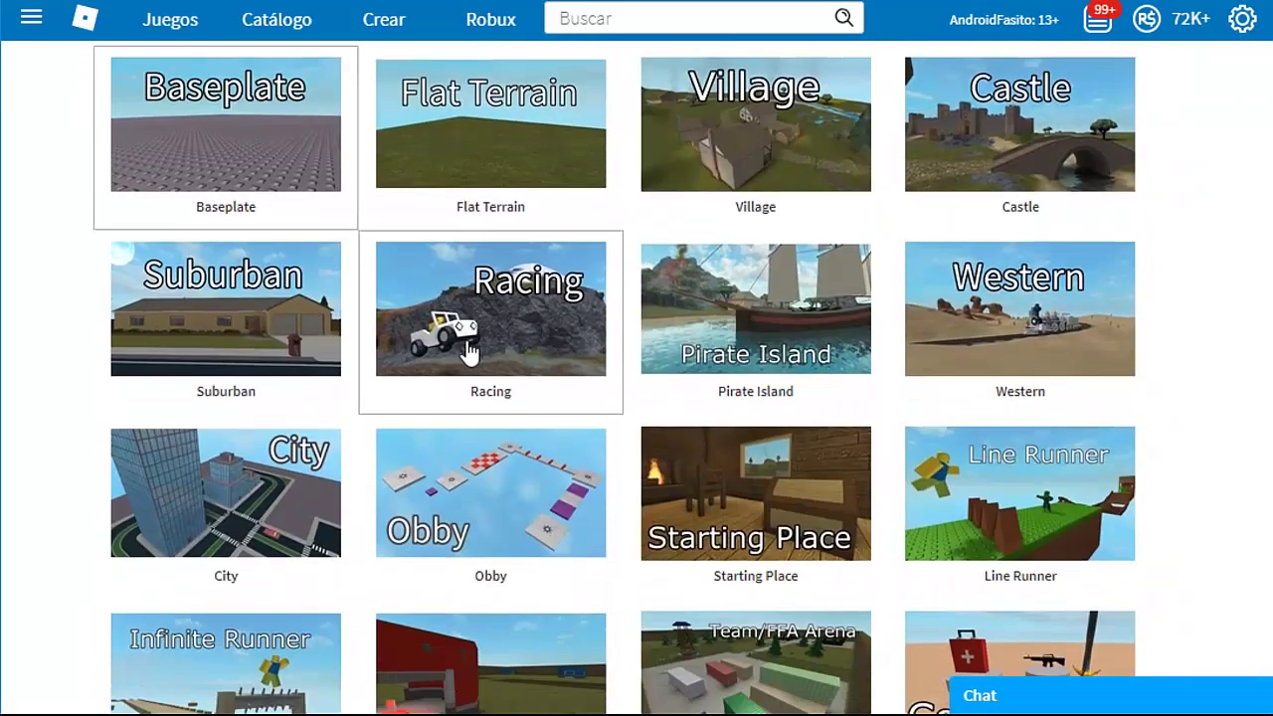
scroll(465, 348, "down", 3)
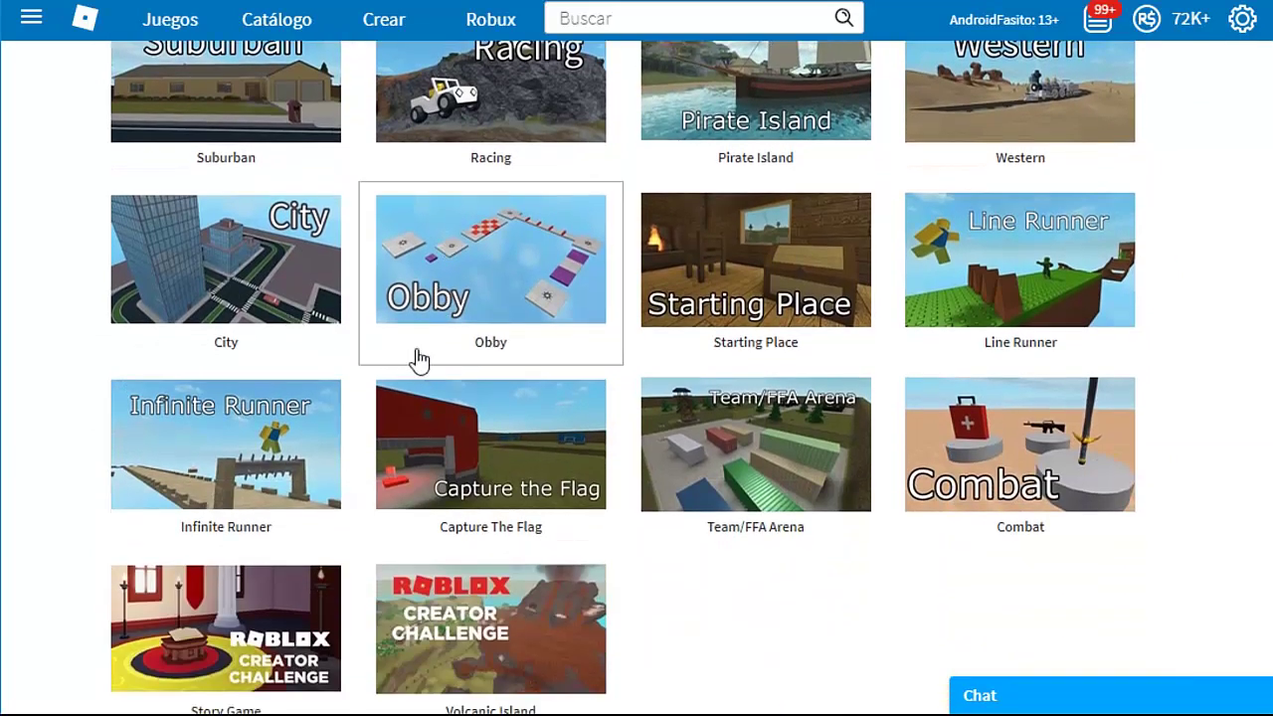
scroll(823, 358, "up", 5)
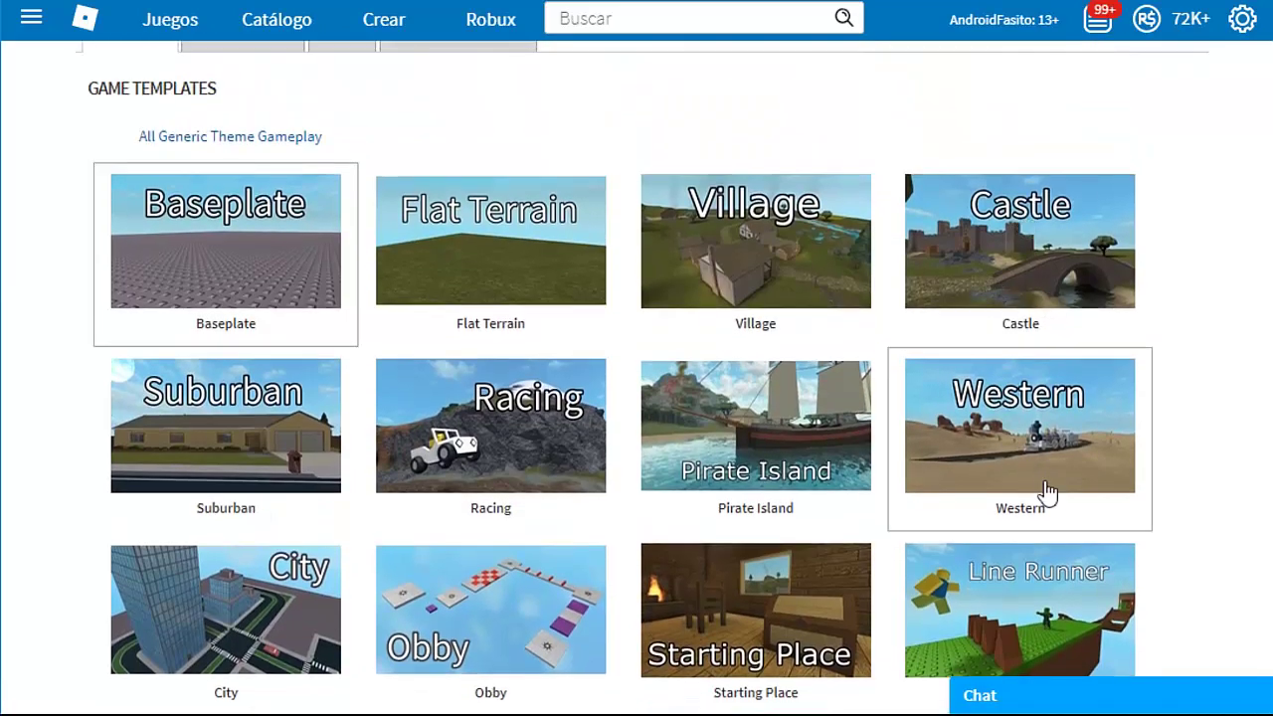
scroll(1039, 475, "down", 2)
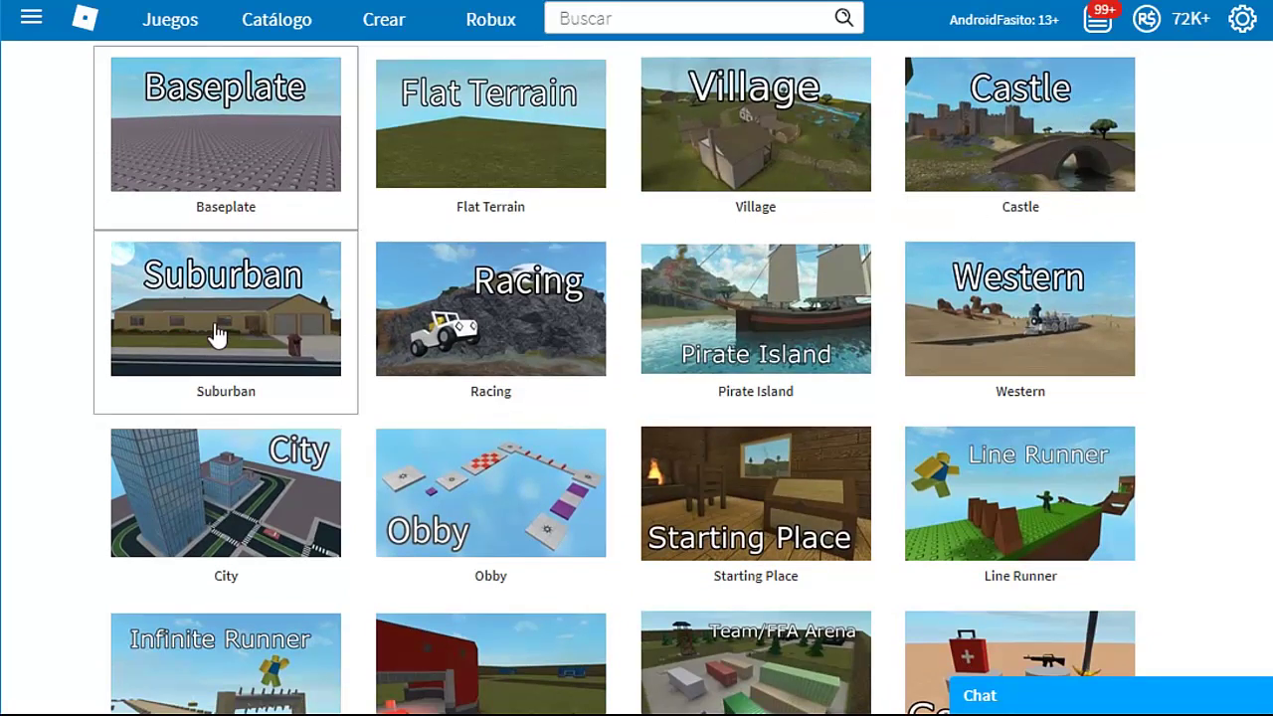
scroll(582, 294, "down", 2)
scroll(1011, 517, "down", 2)
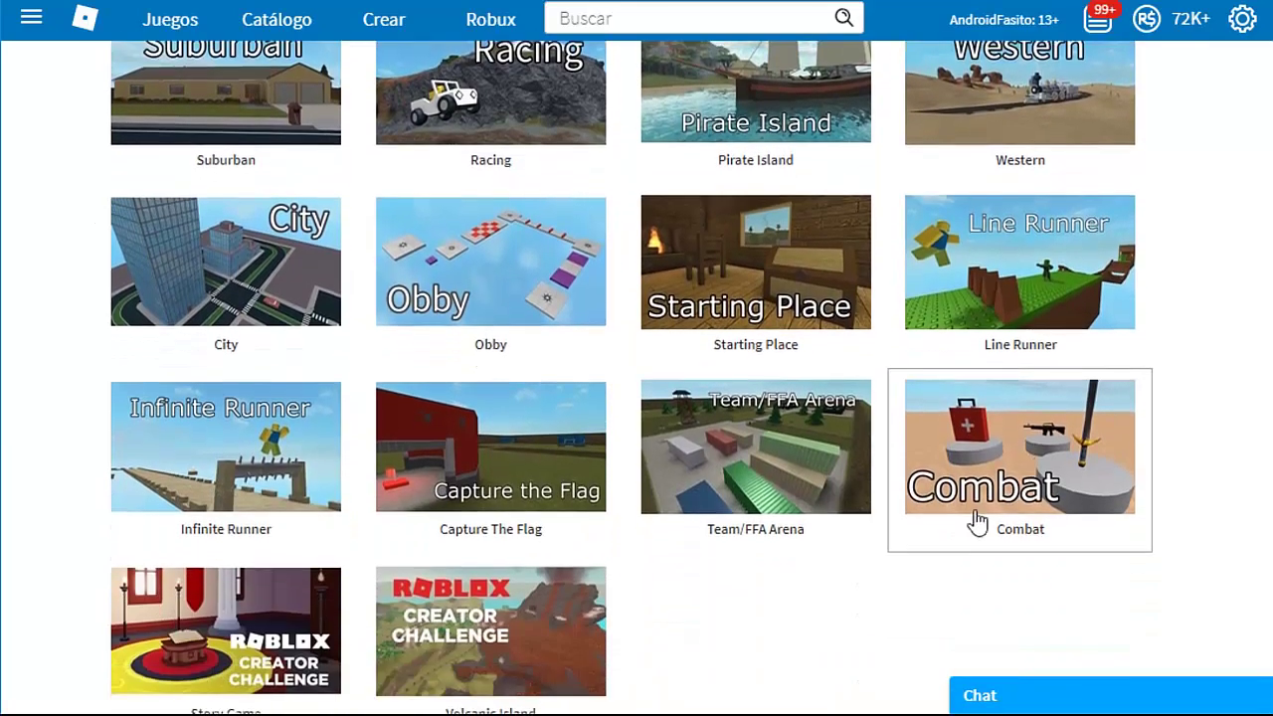
scroll(345, 596, "up", 8)
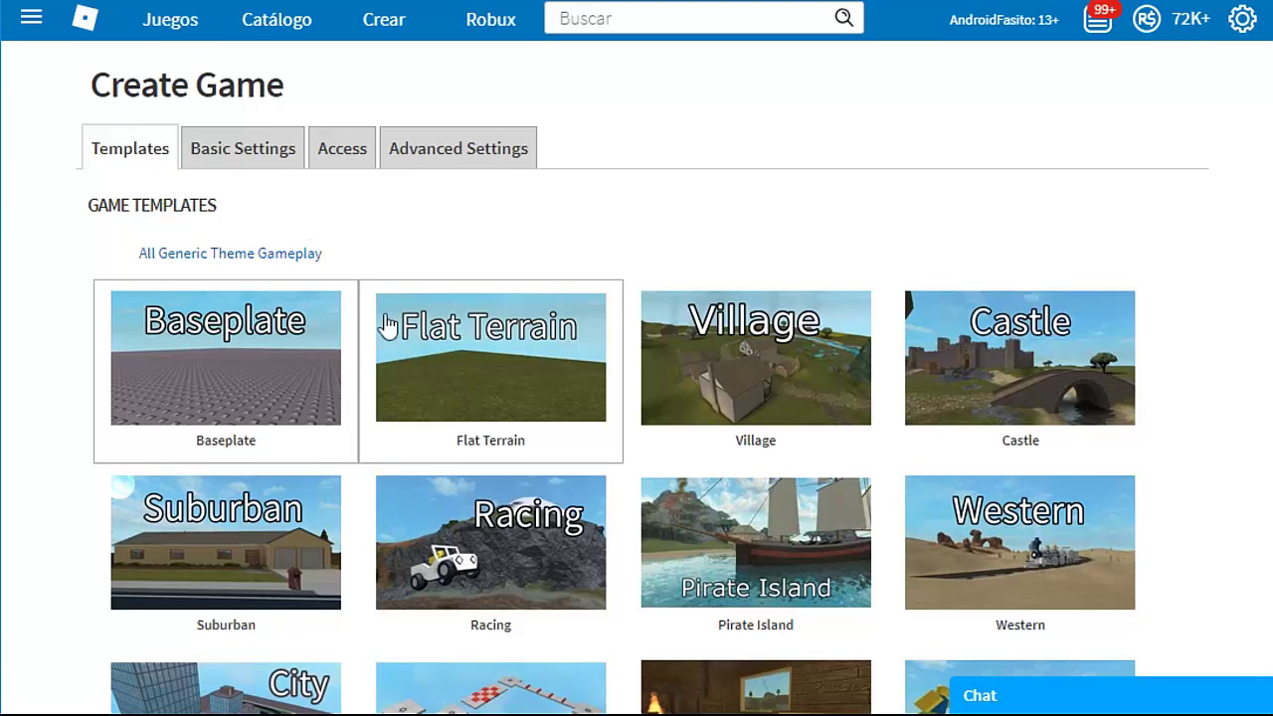
Step: Examine the templates in the Generic category and in the Theme category
left_click(175, 254)
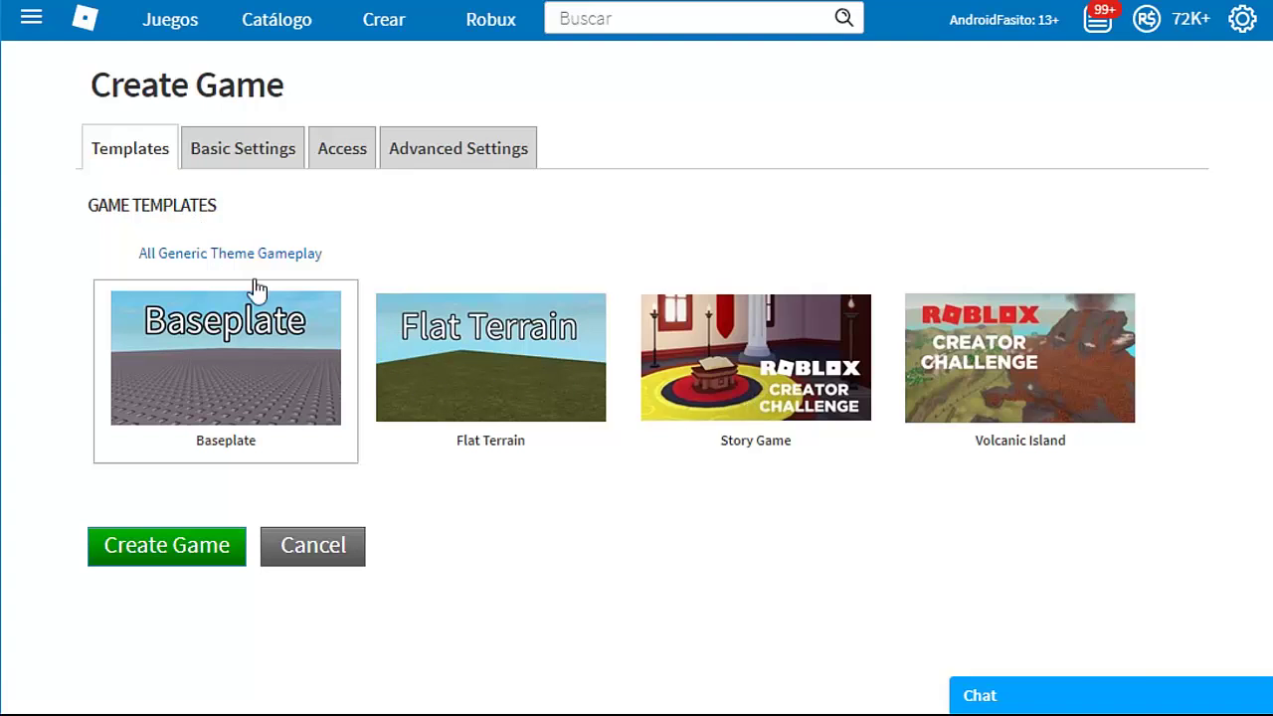
left_click(235, 253)
scroll(857, 499, "down", 3)
scroll(647, 503, "up", 3)
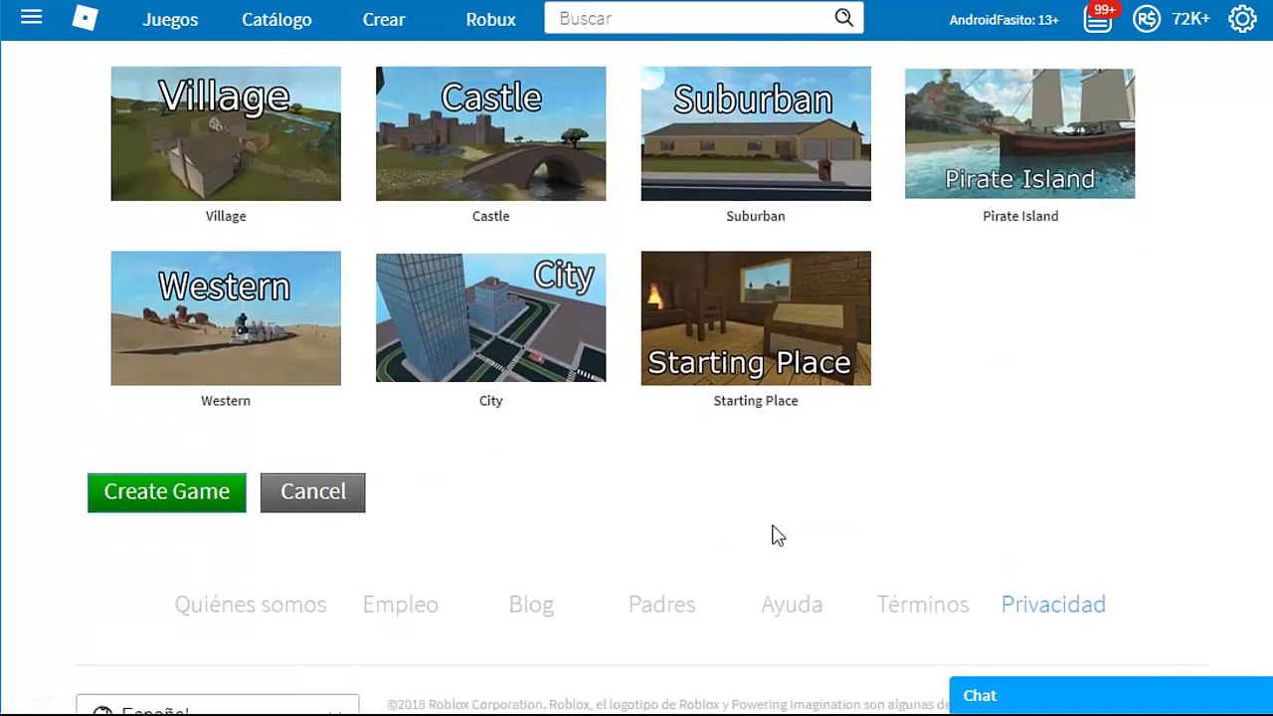
scroll(378, 453, "down", 3)
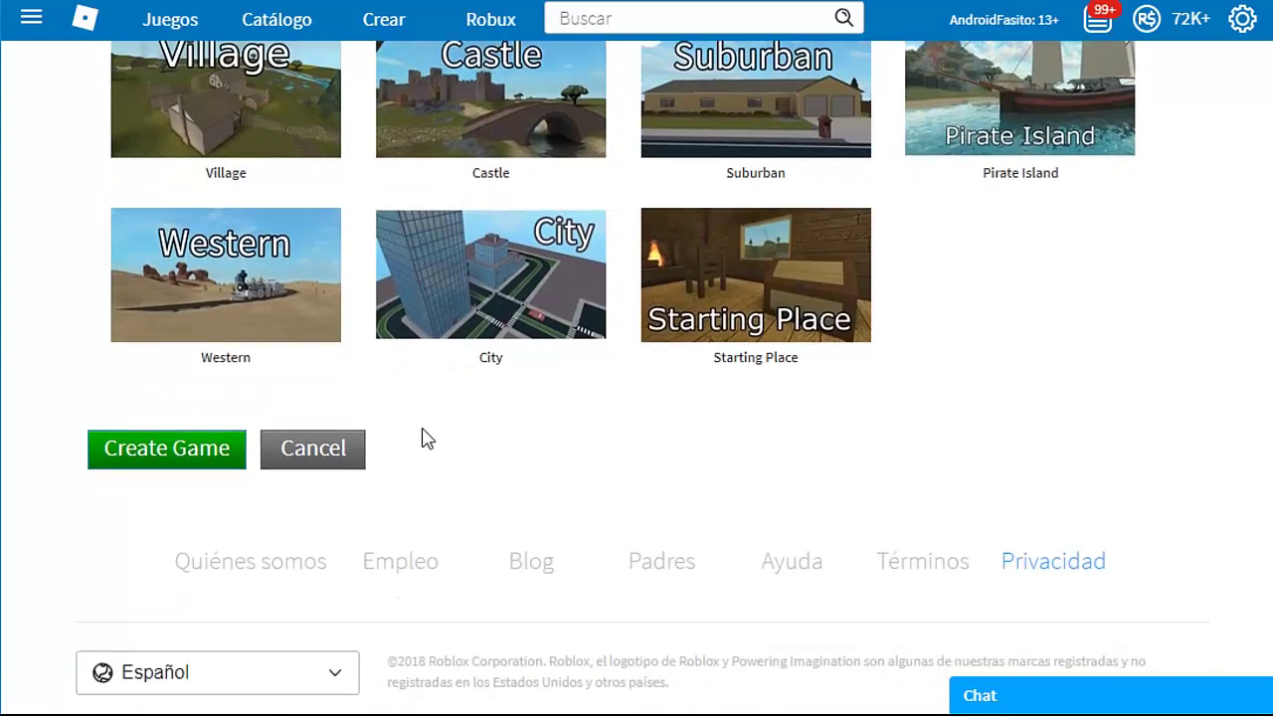
scroll(507, 437, "up", 3)
Step: Examine the Gameplay templates and return to the Theme templates
left_click(315, 254)
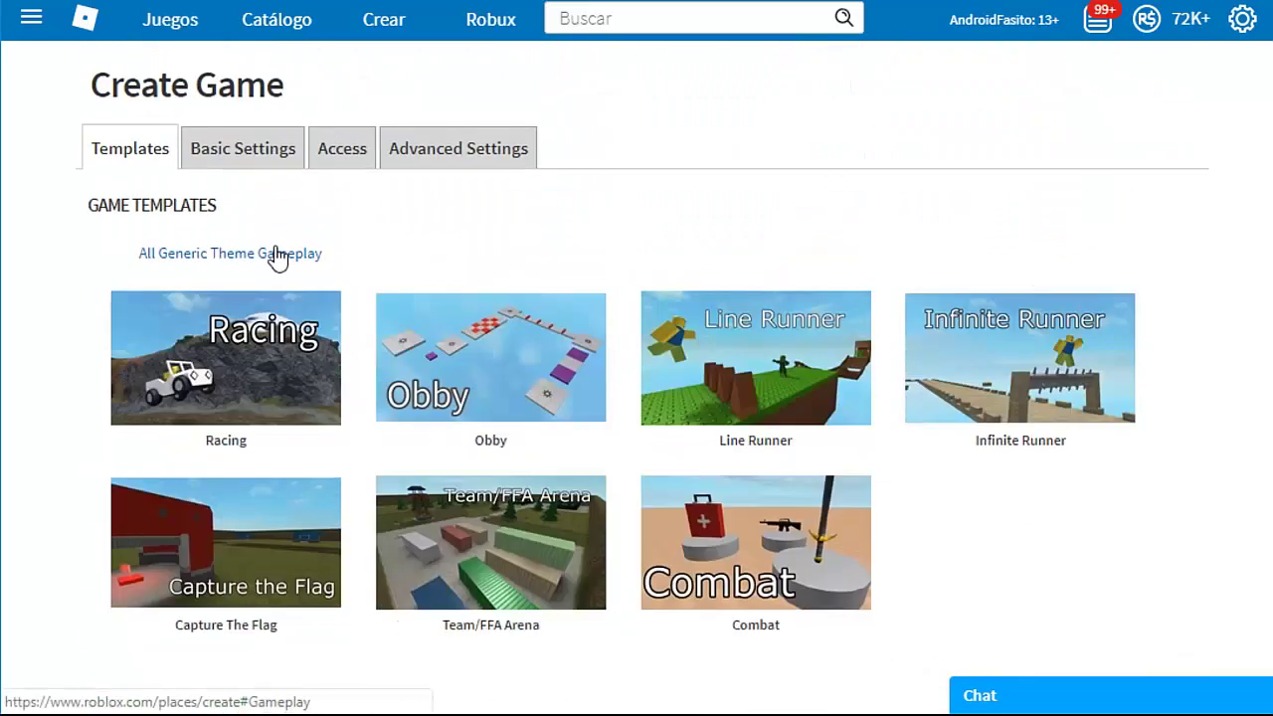
scroll(755, 468, "down", 3)
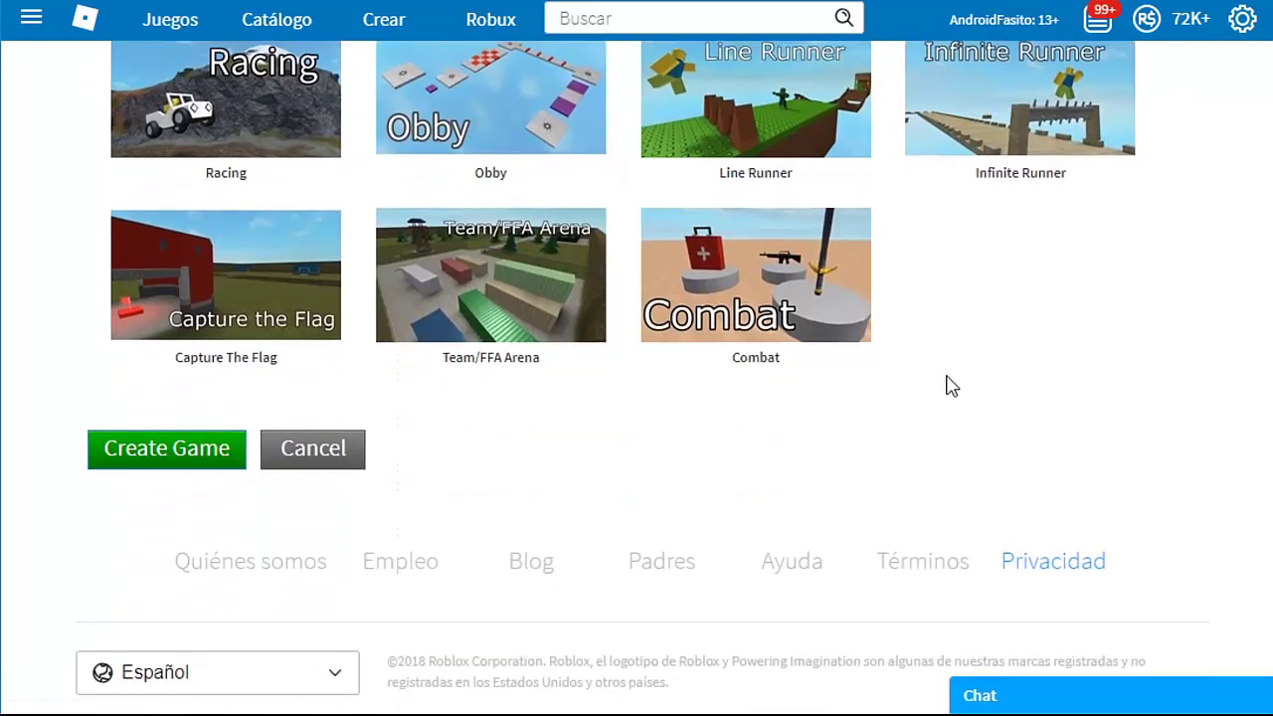
scroll(952, 378, "up", 2)
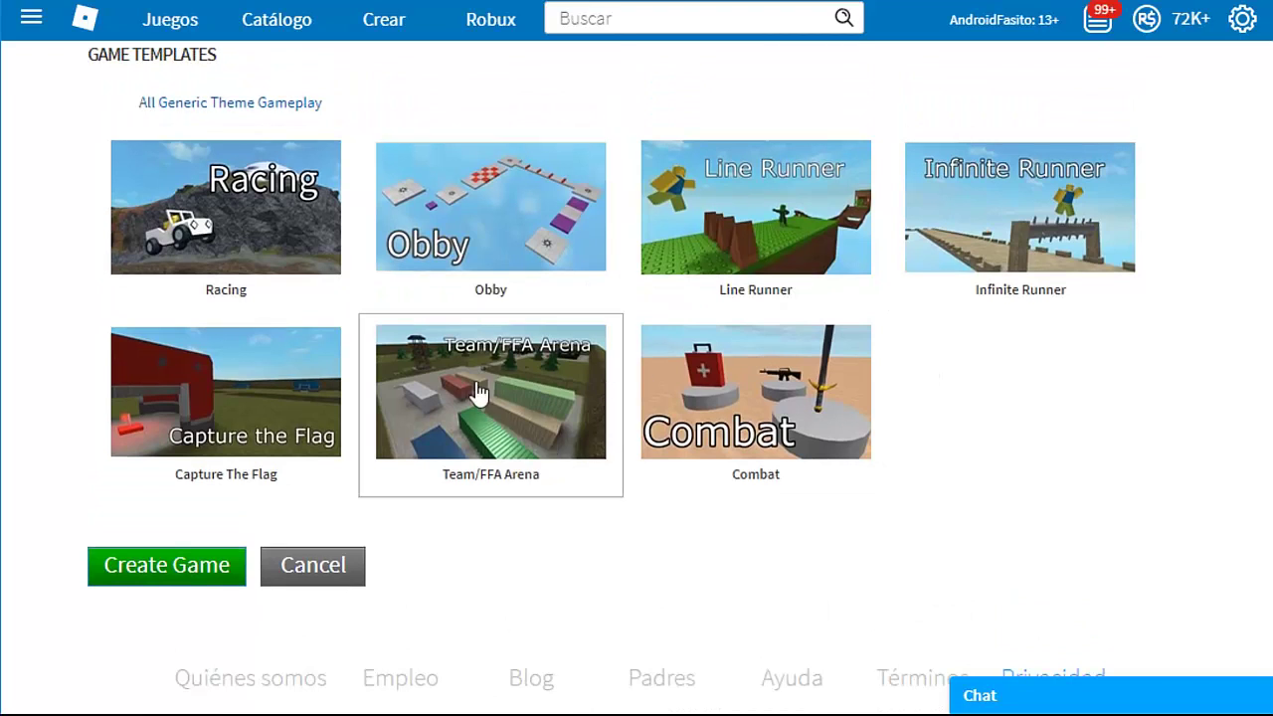
scroll(495, 407, "up", 2)
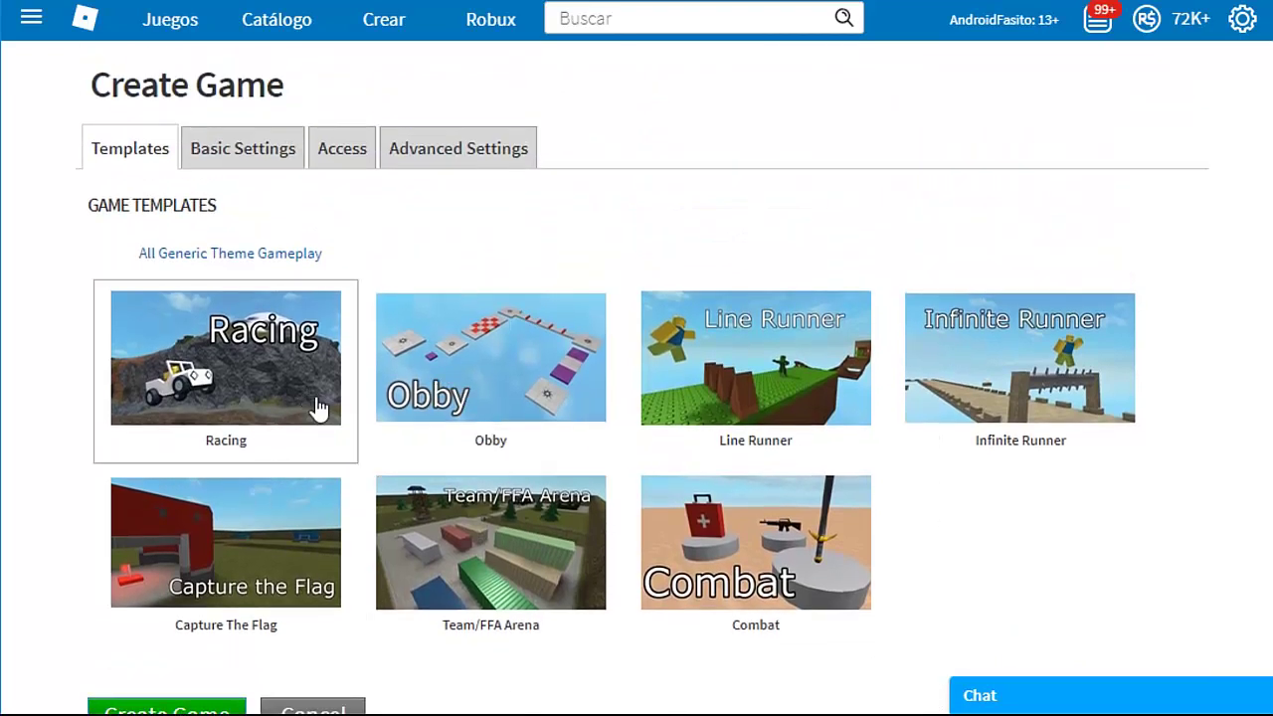
left_click(230, 253)
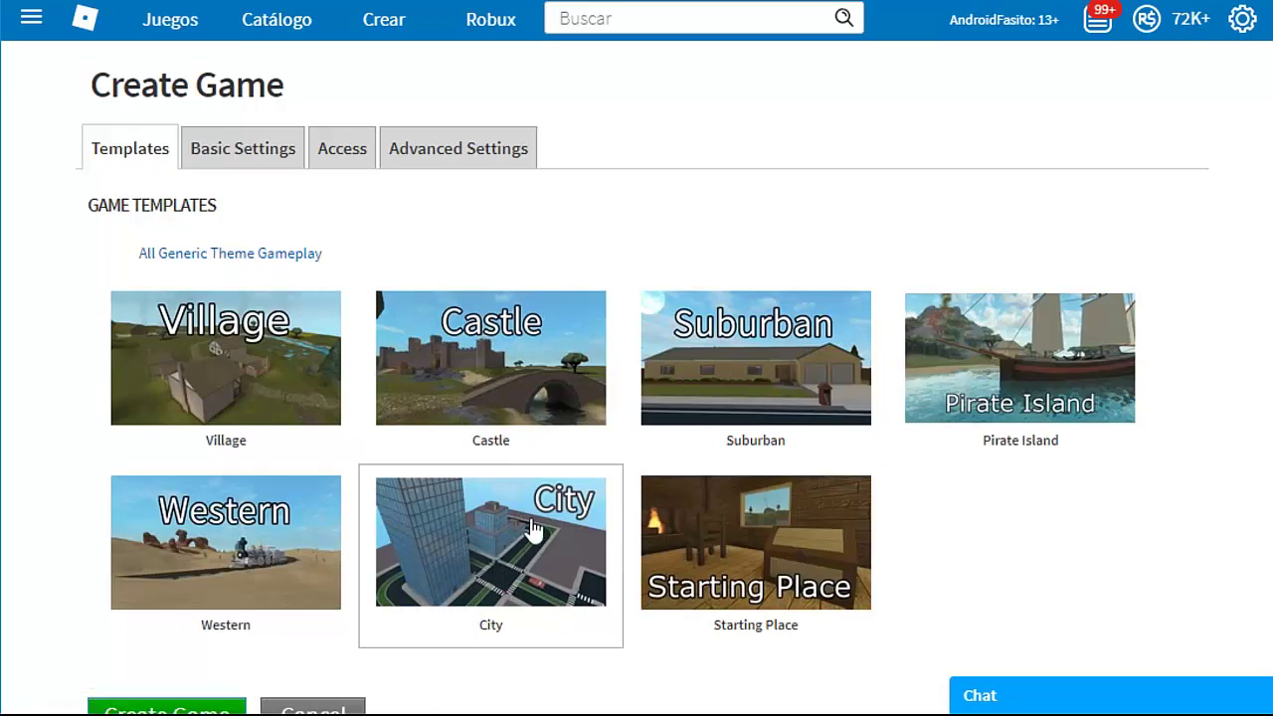
Step: In the basic settings, name the game "CIUDAD DE ANDROID FASITO" and enter the description "LA MEJOR :)"
left_click(256, 162)
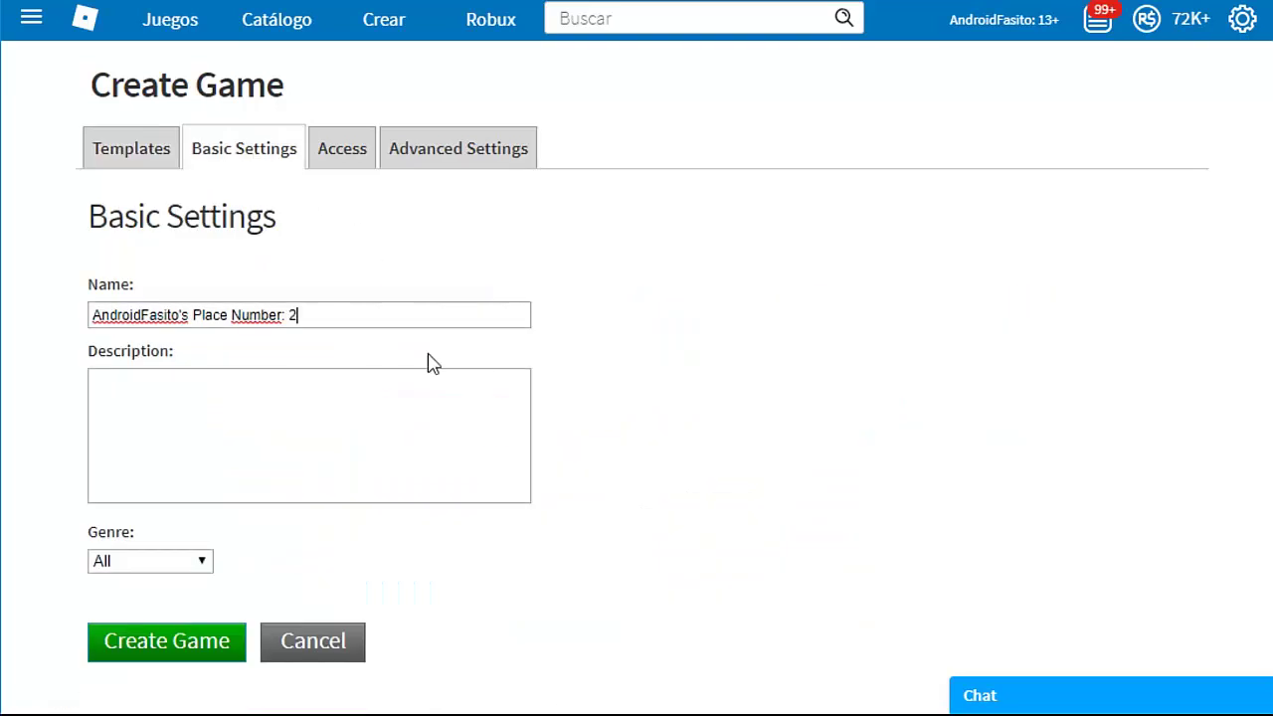
left_click_drag(347, 314, 73, 315)
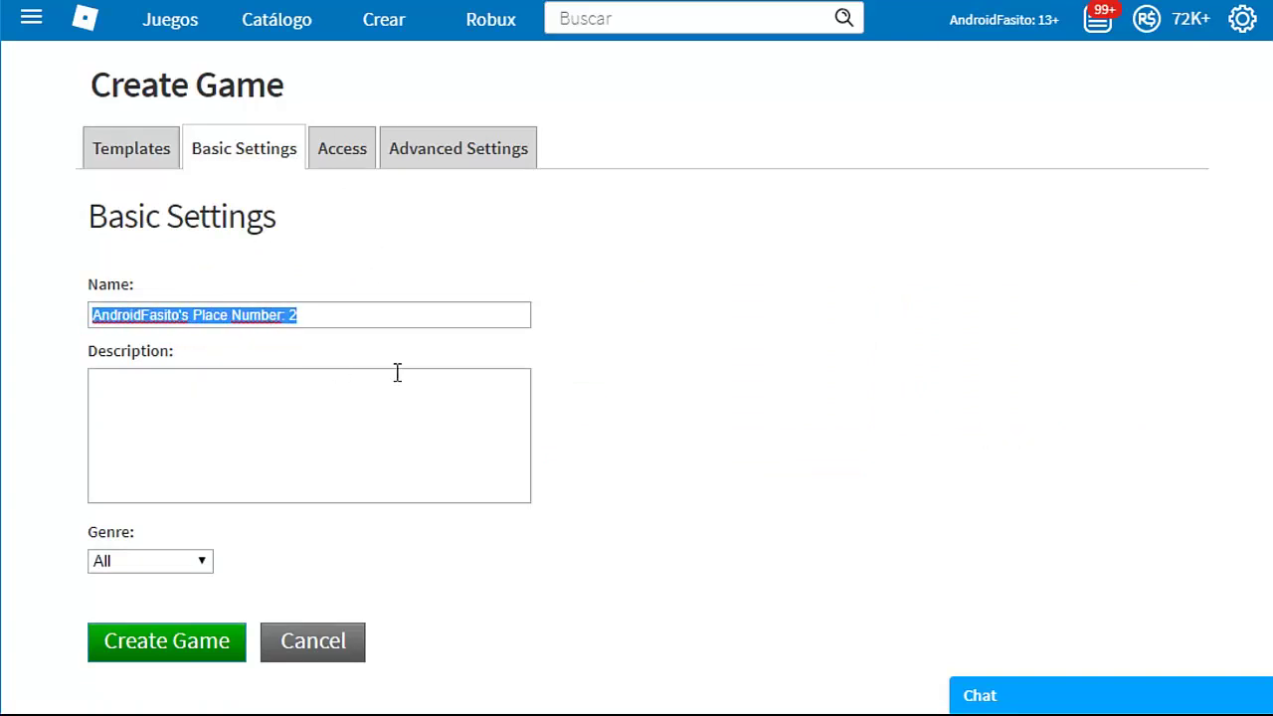
key("BackSpace")
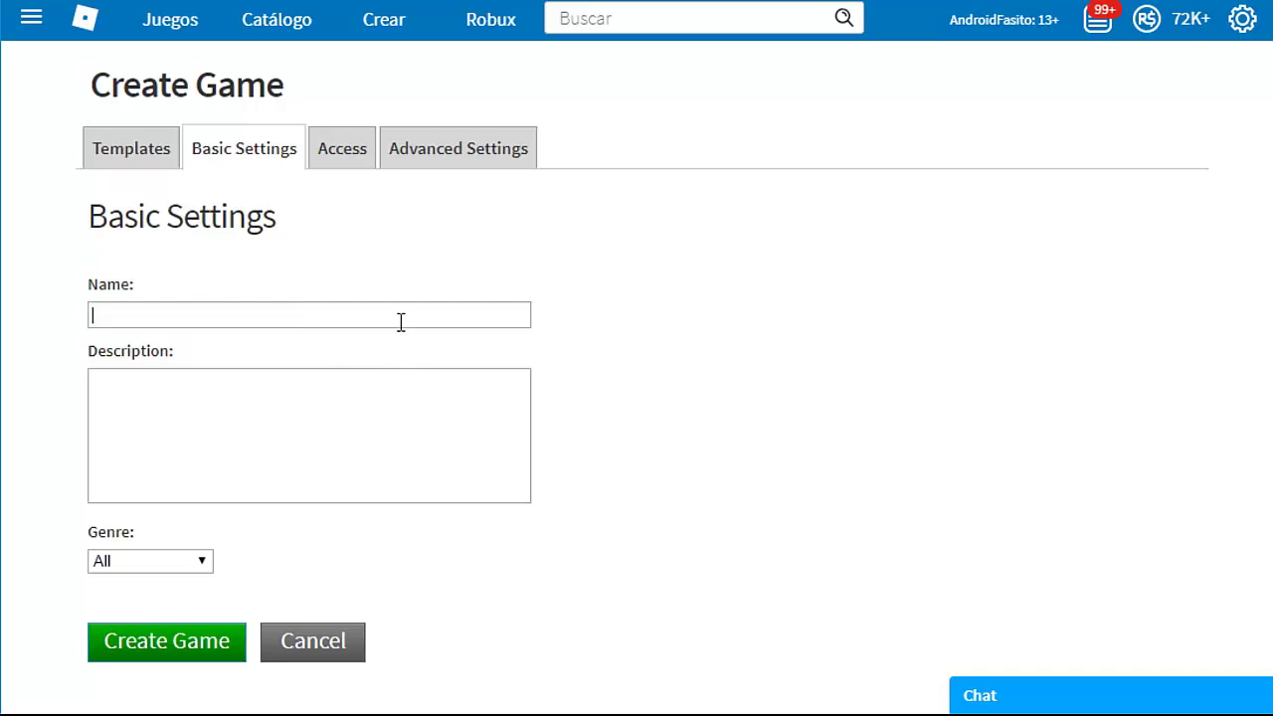
type("Cl")
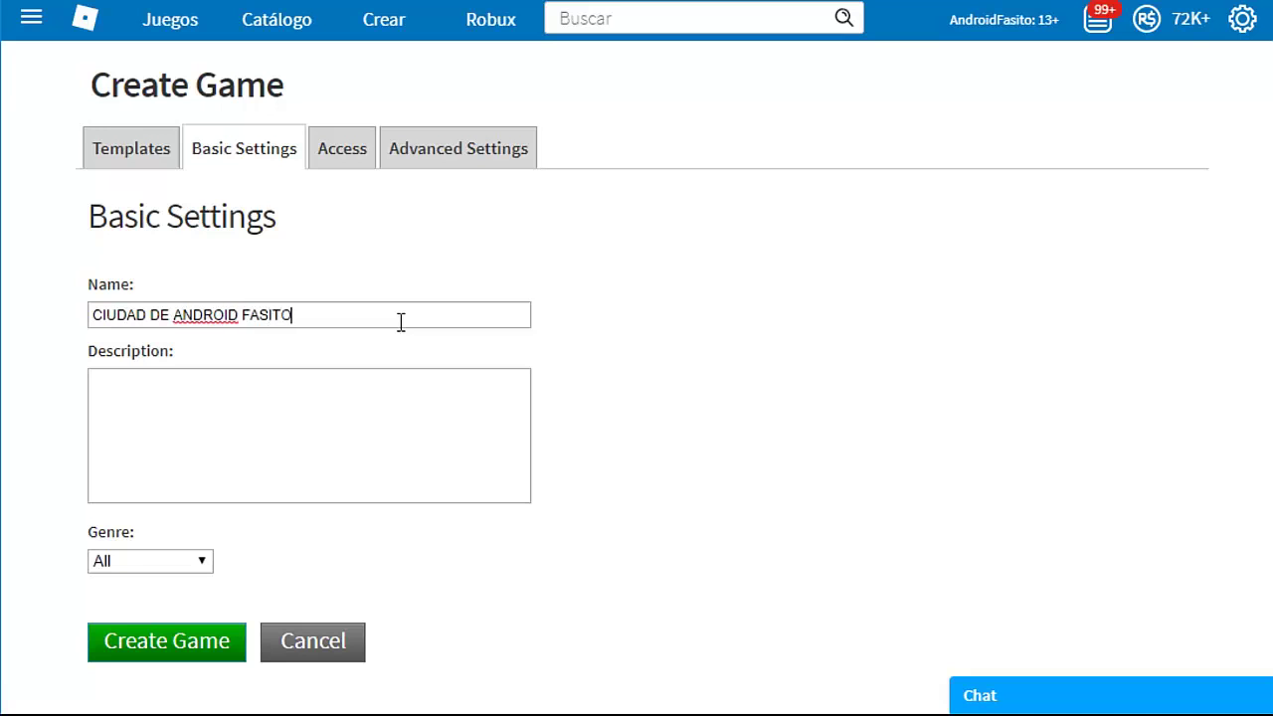
left_click(390, 389)
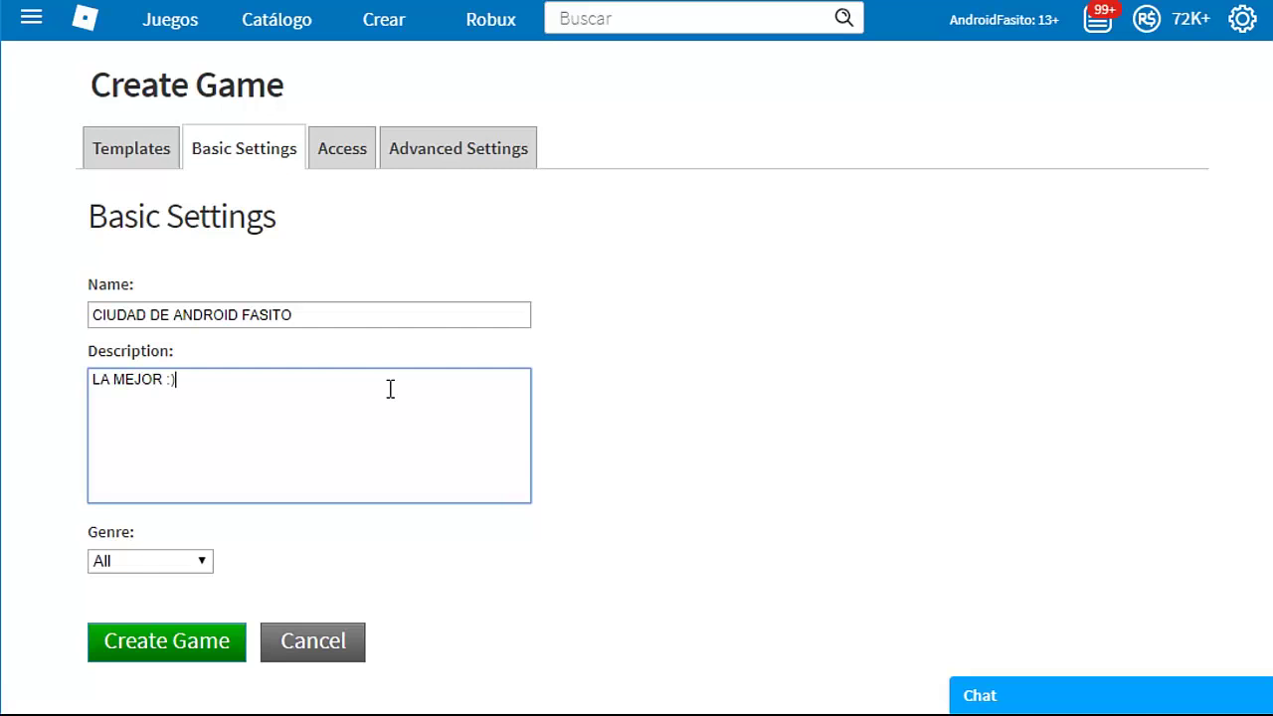
Step: Look through the genre options offered for the game
left_click(131, 564)
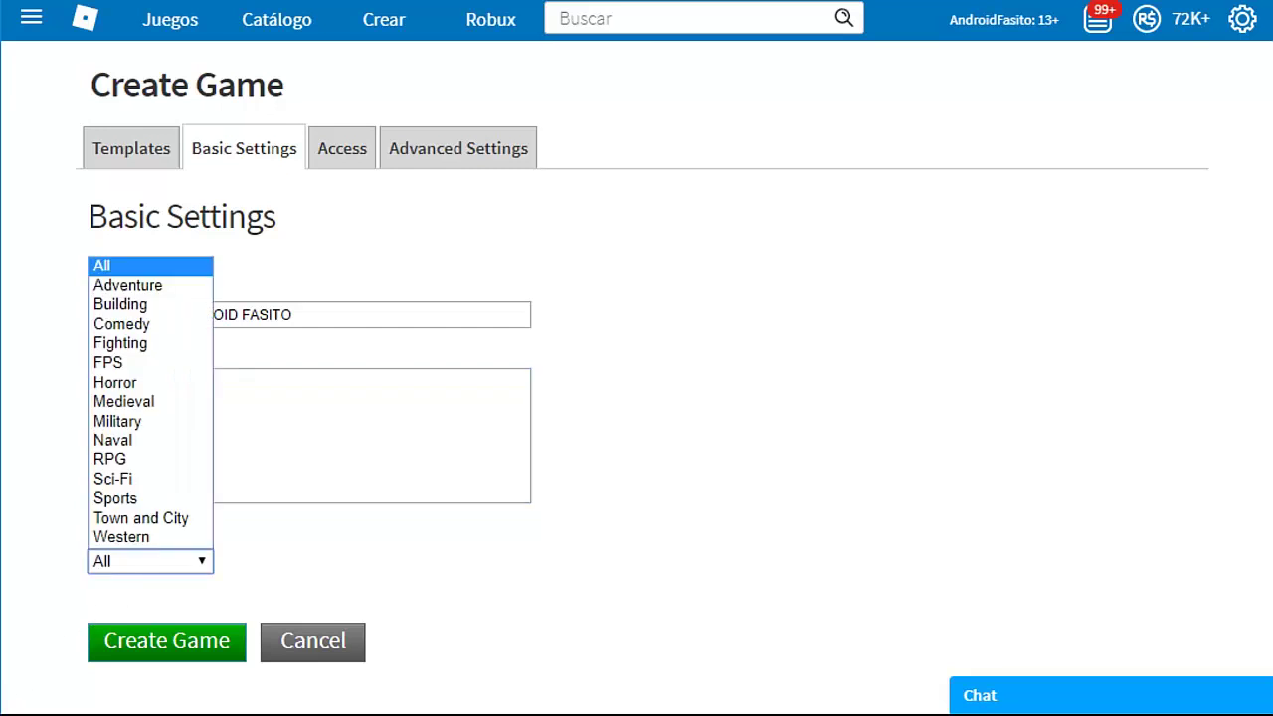
left_click(239, 574)
left_click(159, 561)
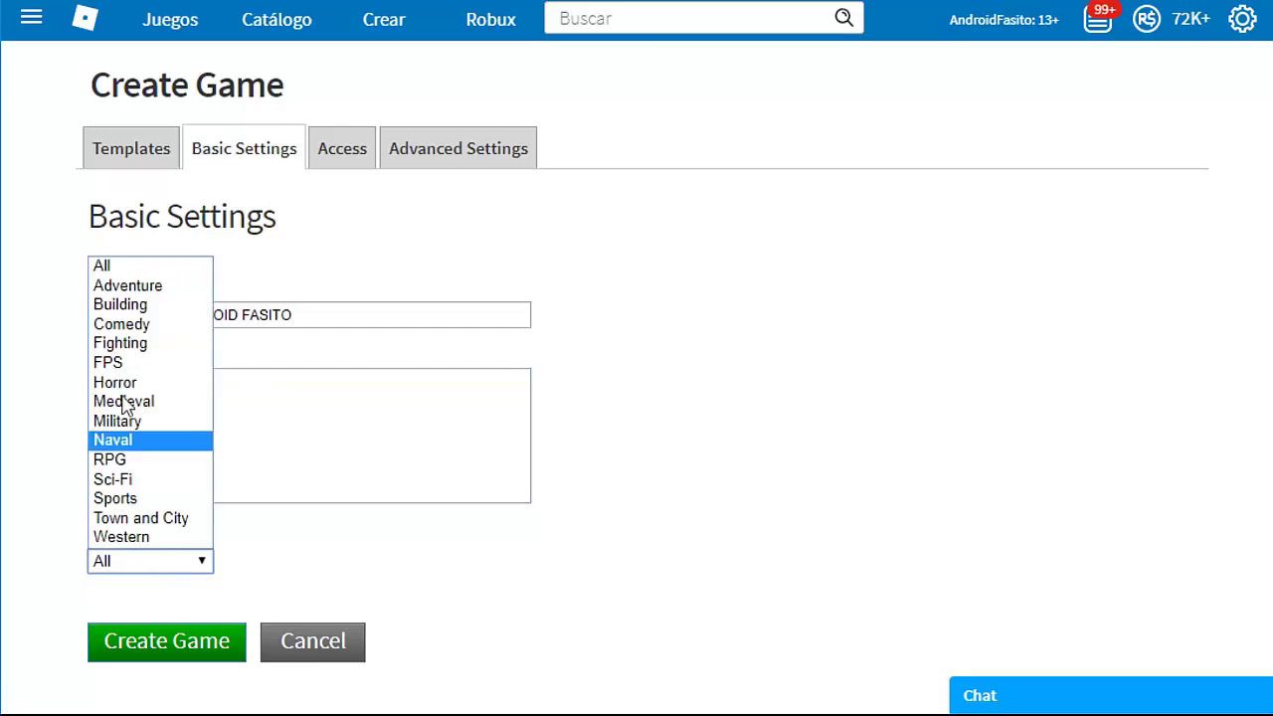
left_click(99, 566)
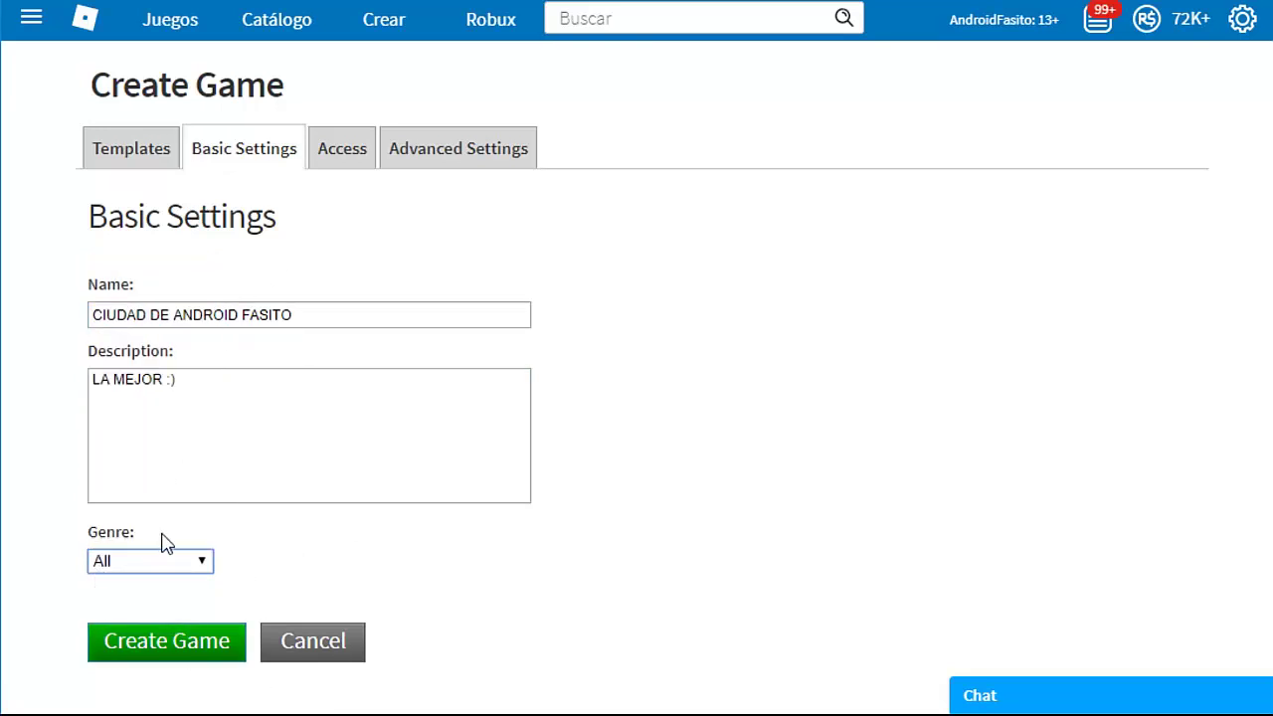
Step: In the access settings, examine the playable devices and look through the maximum player count options
left_click(343, 154)
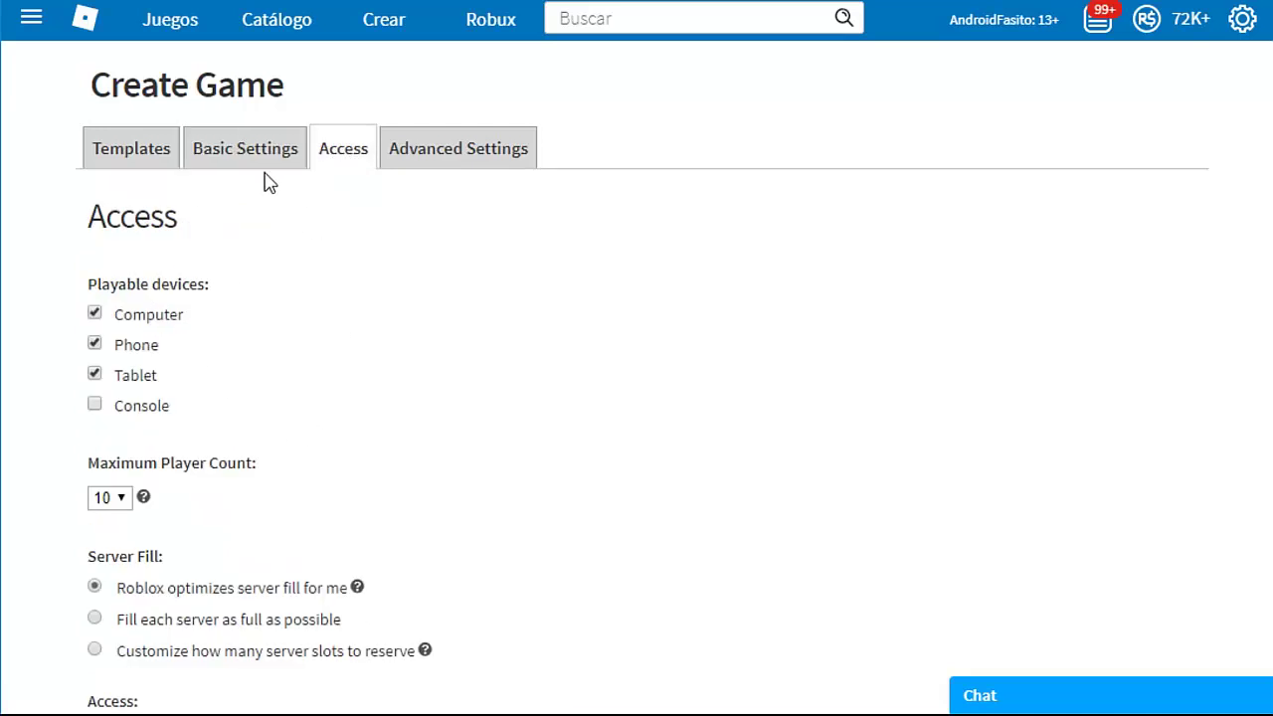
scroll(109, 316, "down", 1)
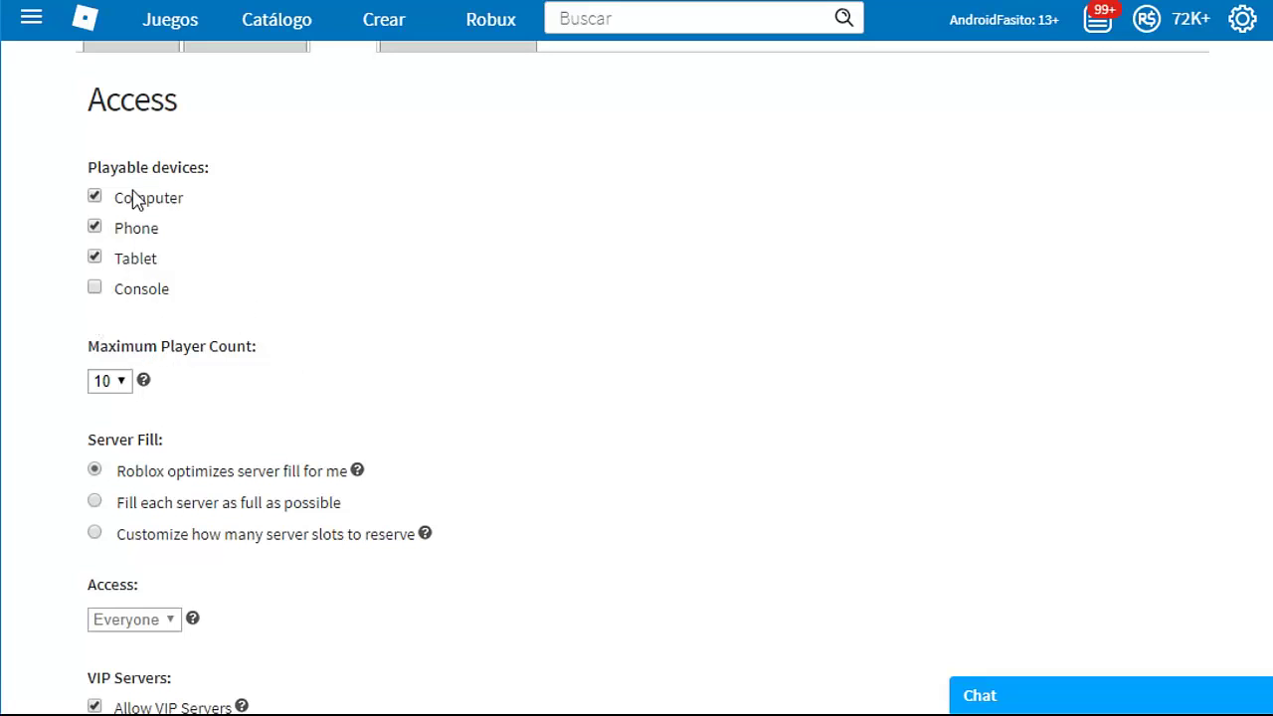
scroll(116, 404, "down", 1)
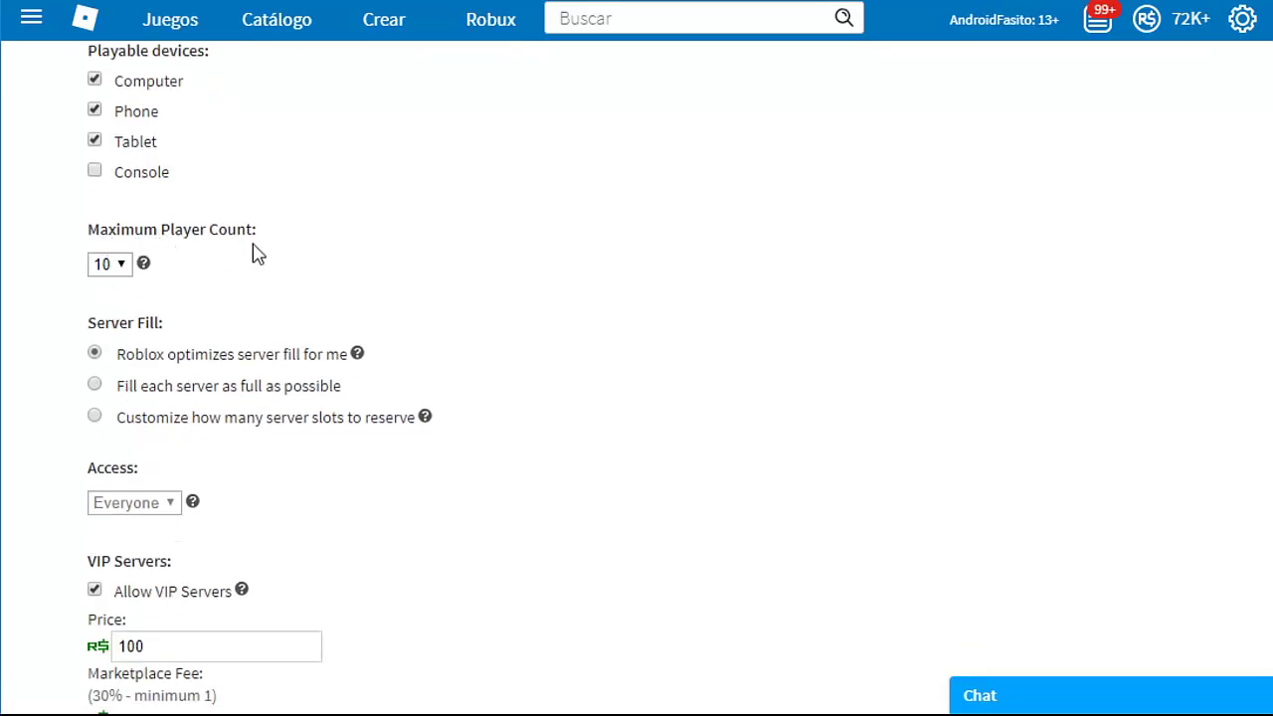
left_click(109, 277)
scroll(63, 488, "down", 2)
scroll(129, 438, "up", 3)
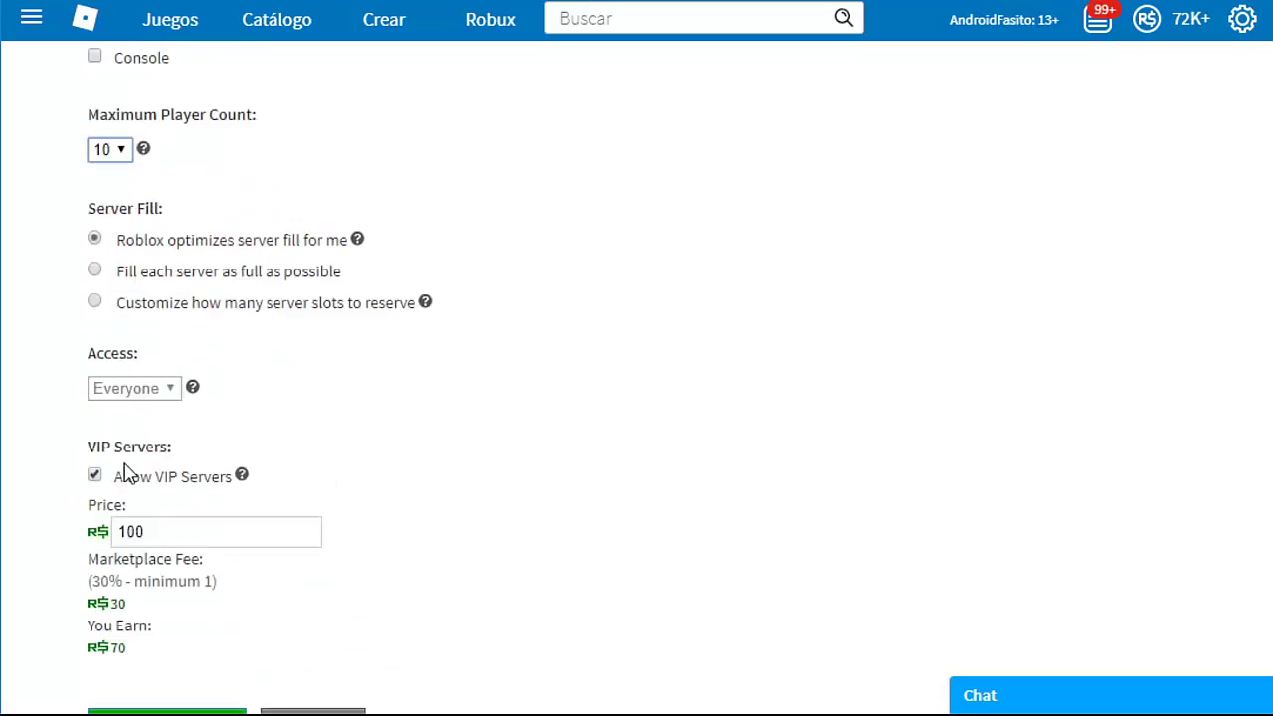
left_click(121, 382)
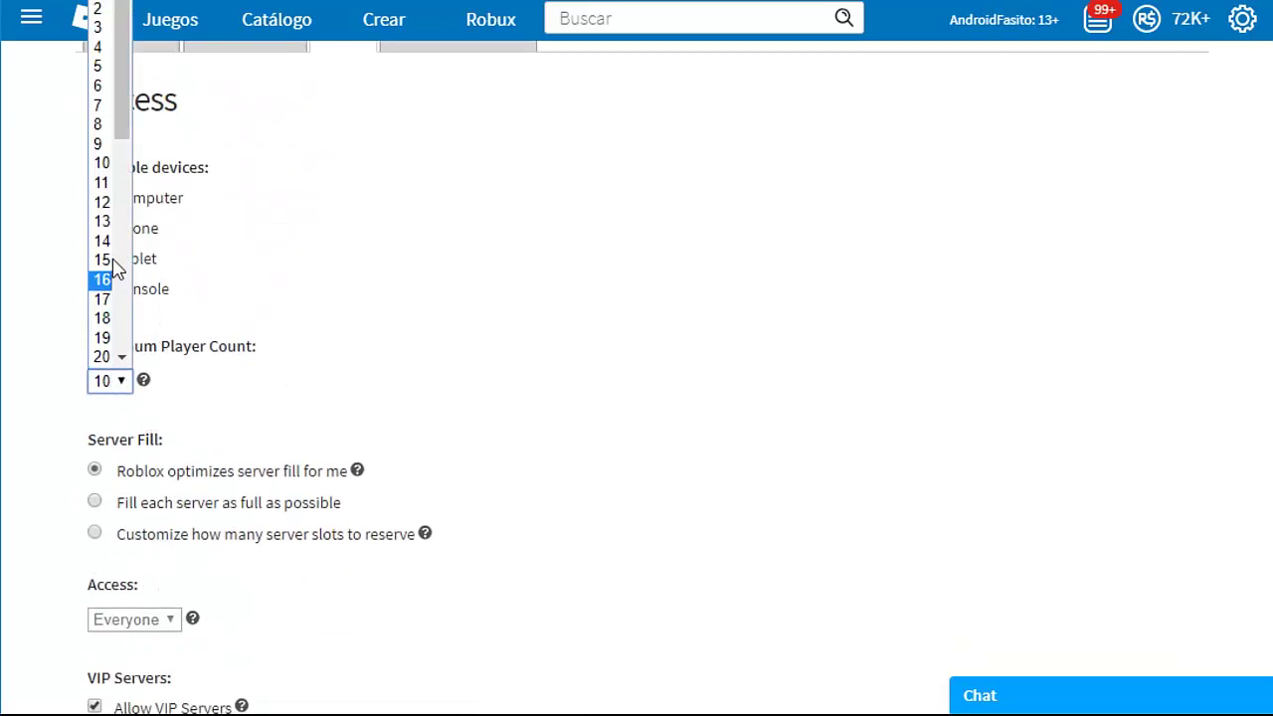
scroll(99, 288, "down", 5)
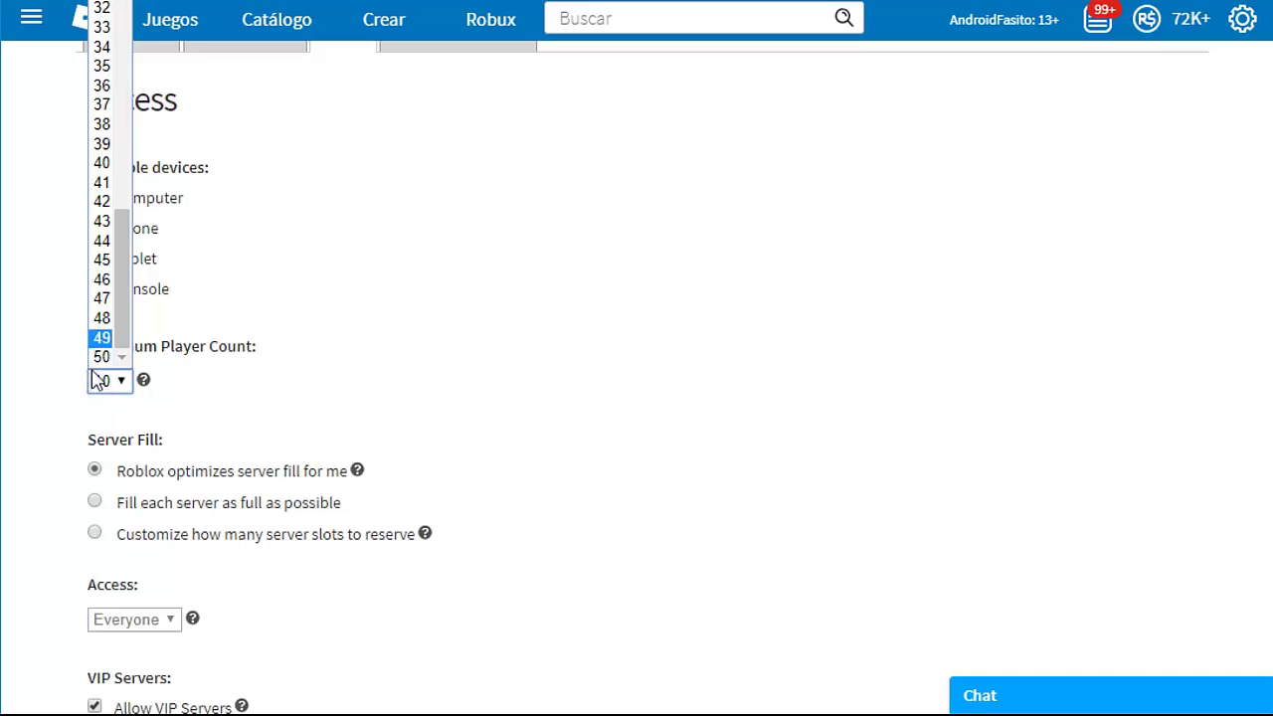
scroll(130, 263, "up", 6)
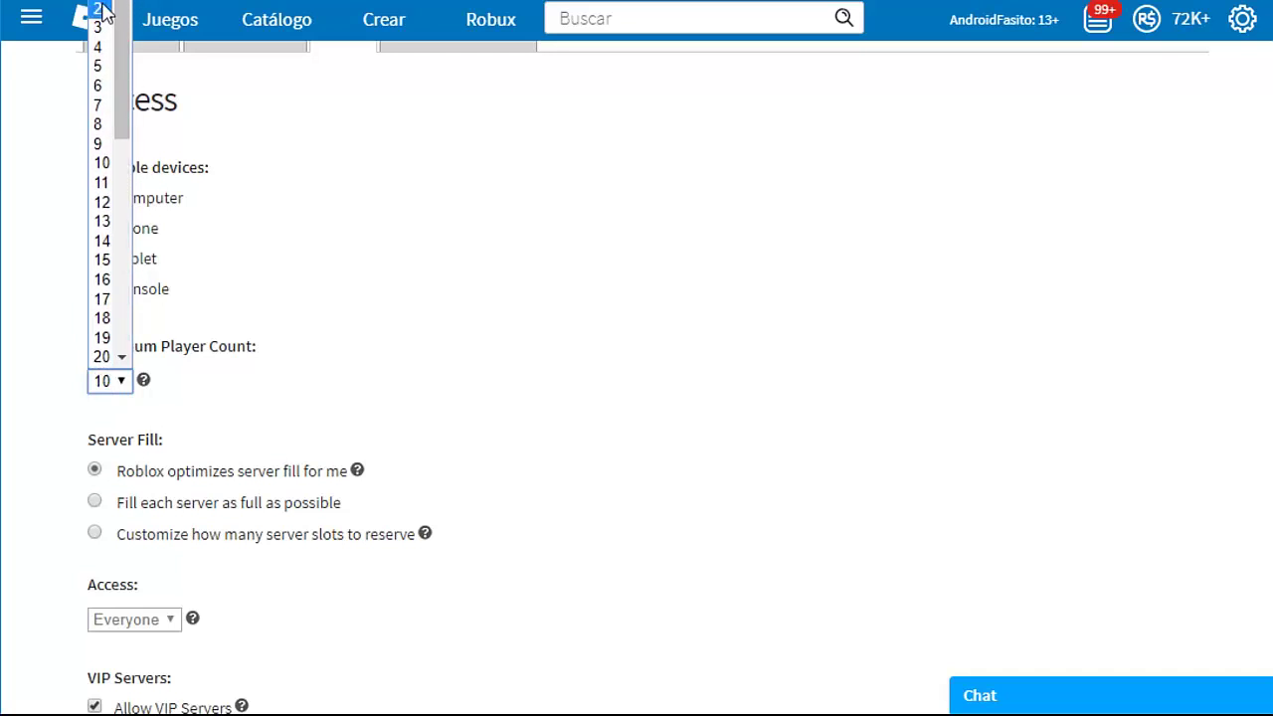
left_click(457, 385)
Step: Examine the server fill, access and VIP server options in the access settings
scroll(142, 446, "down", 2)
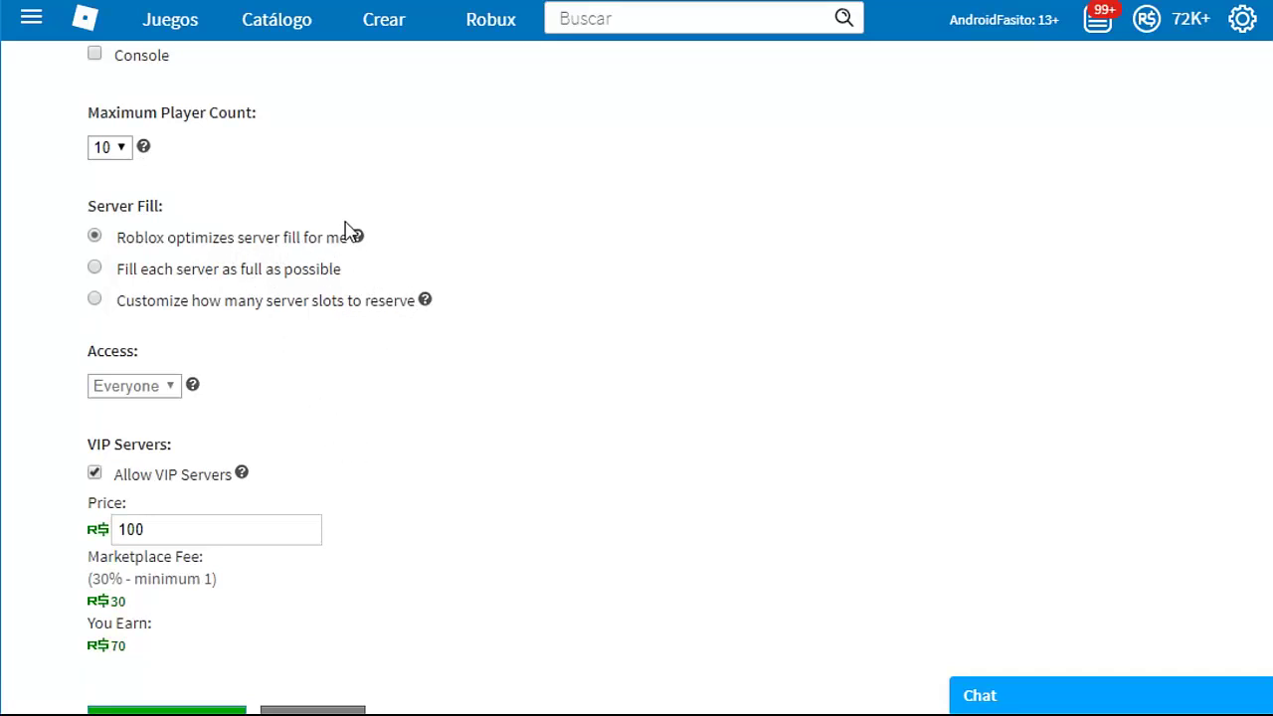
scroll(239, 278, "down", 3)
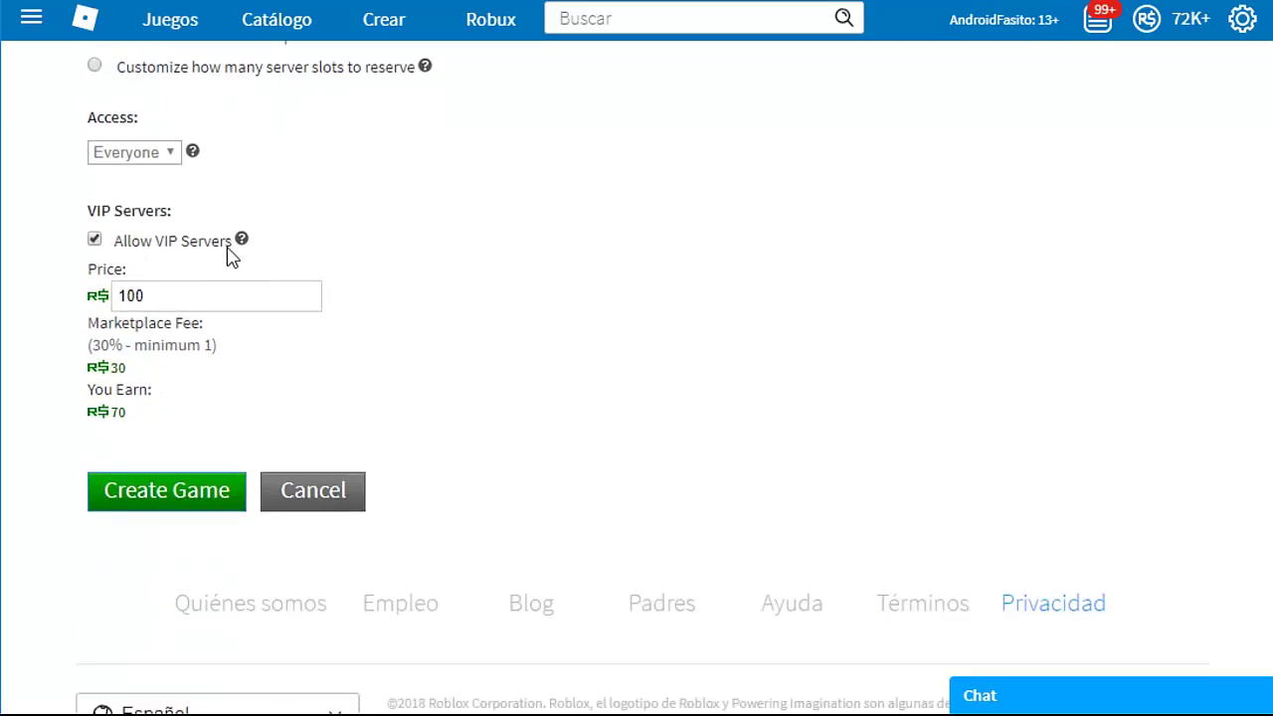
scroll(214, 255, "up", 1)
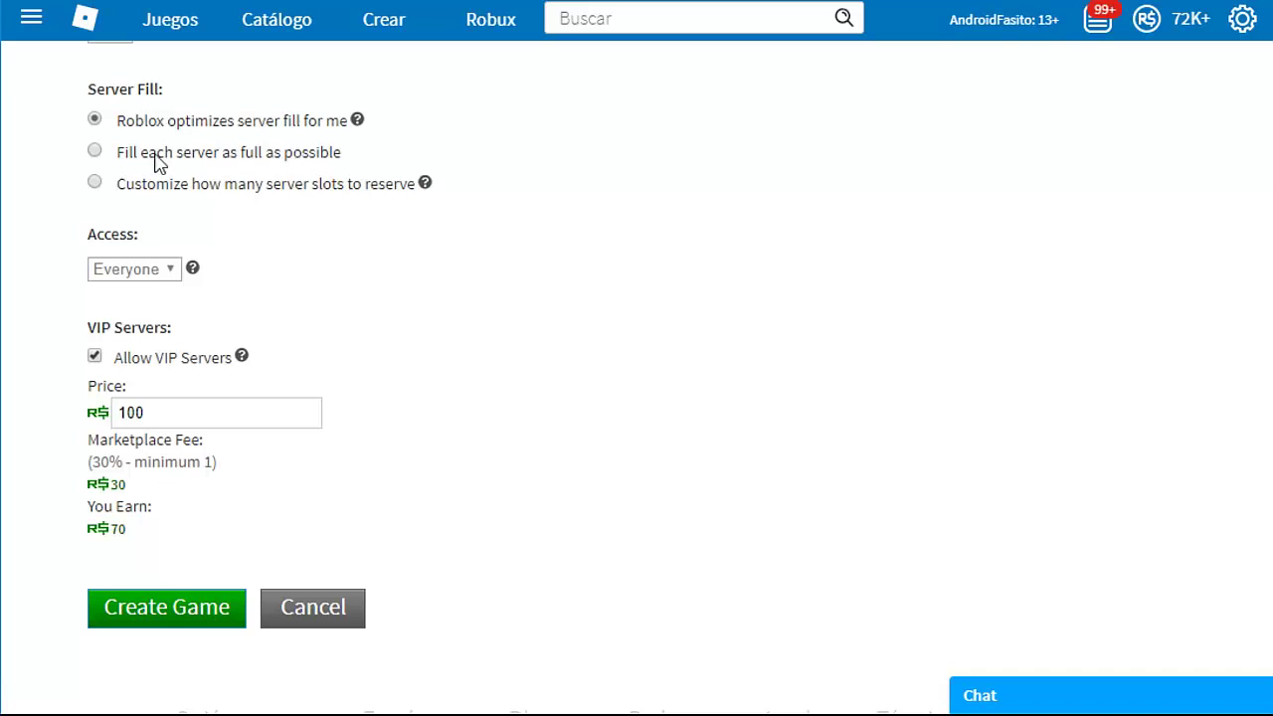
scroll(298, 268, "down", 1)
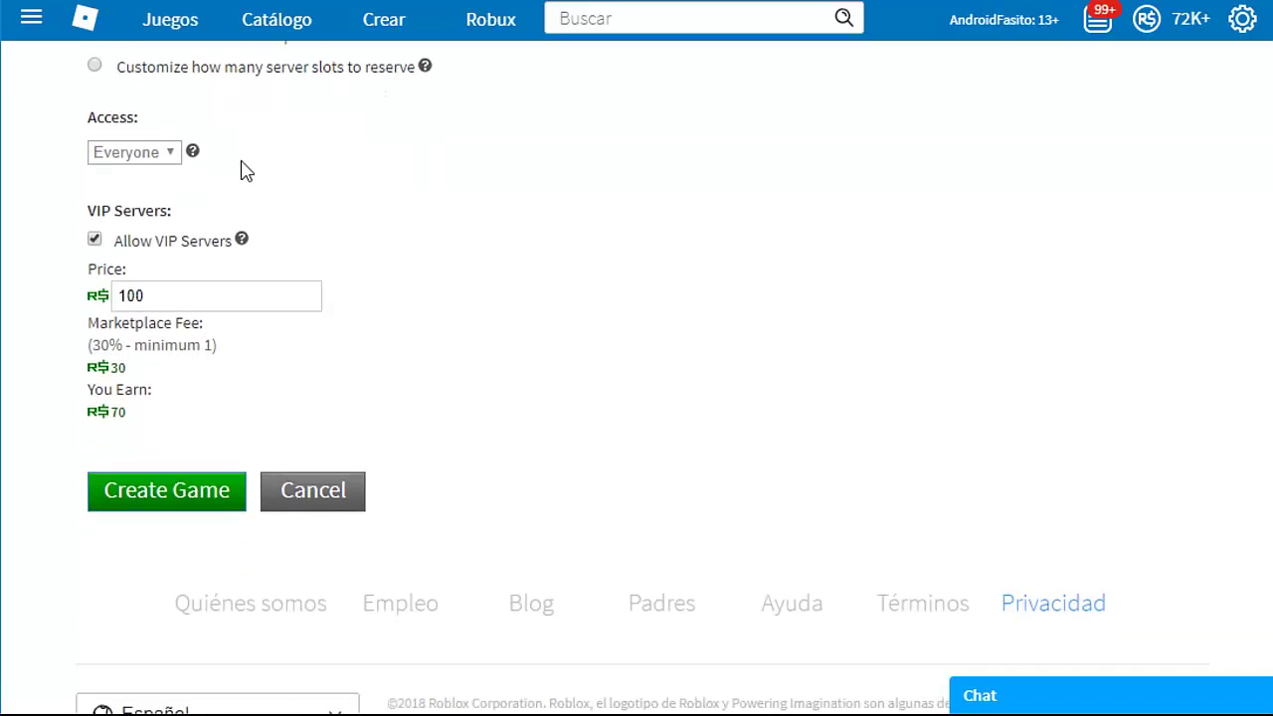
scroll(239, 199, "up", 2)
scroll(224, 338, "down", 1)
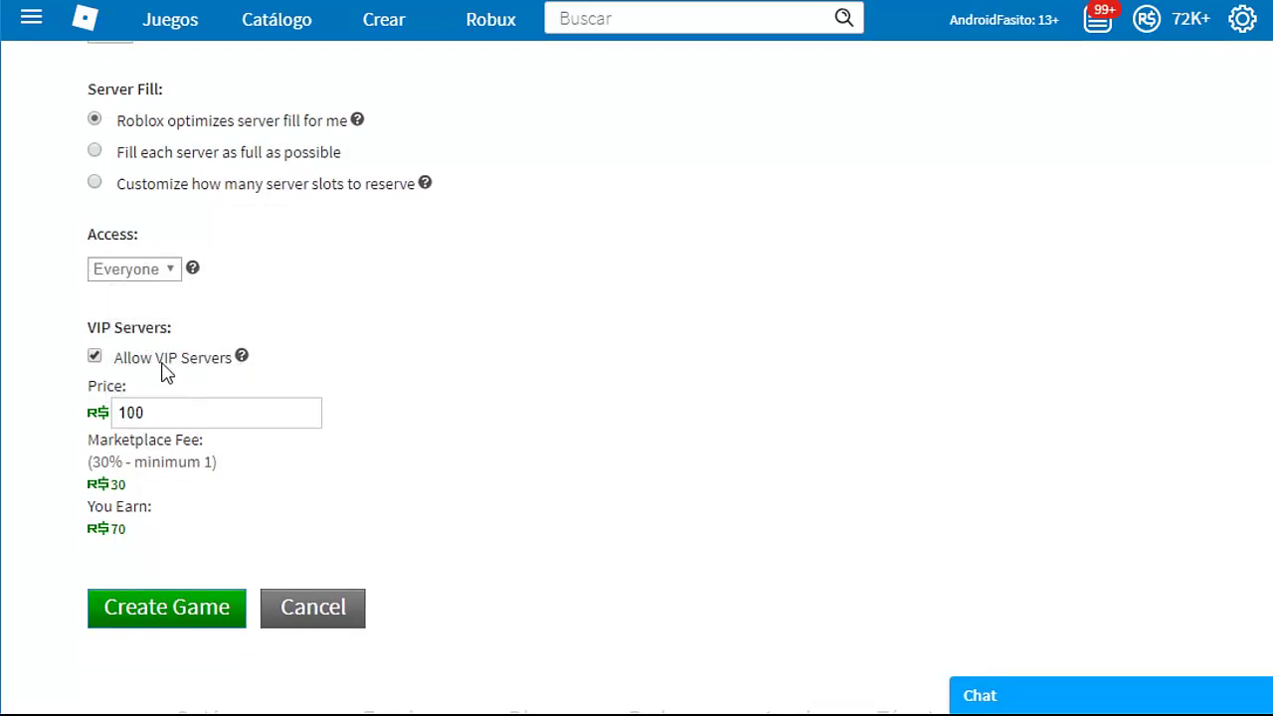
scroll(159, 366, "down", 1)
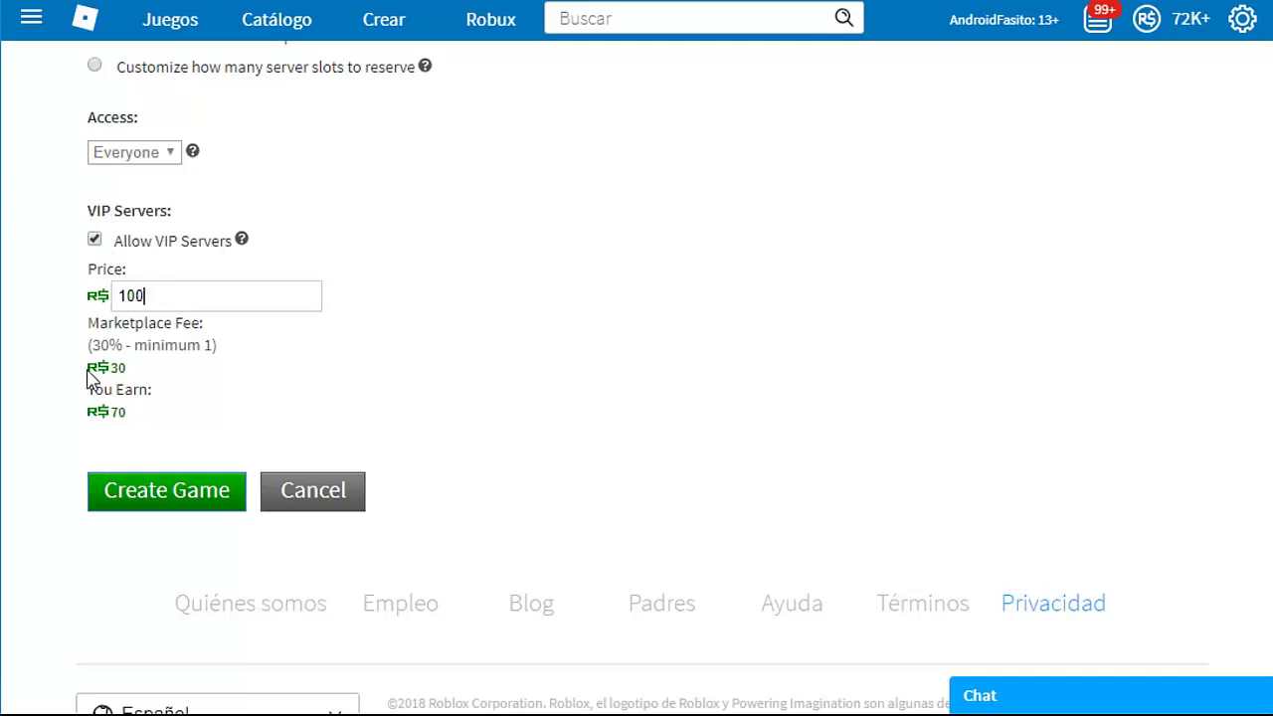
Step: Try out a different VIP server price and restore it to 100 Robux
left_click_drag(129, 367, 94, 365)
left_click_drag(140, 415, 96, 416)
left_click(195, 296)
left_click(204, 383)
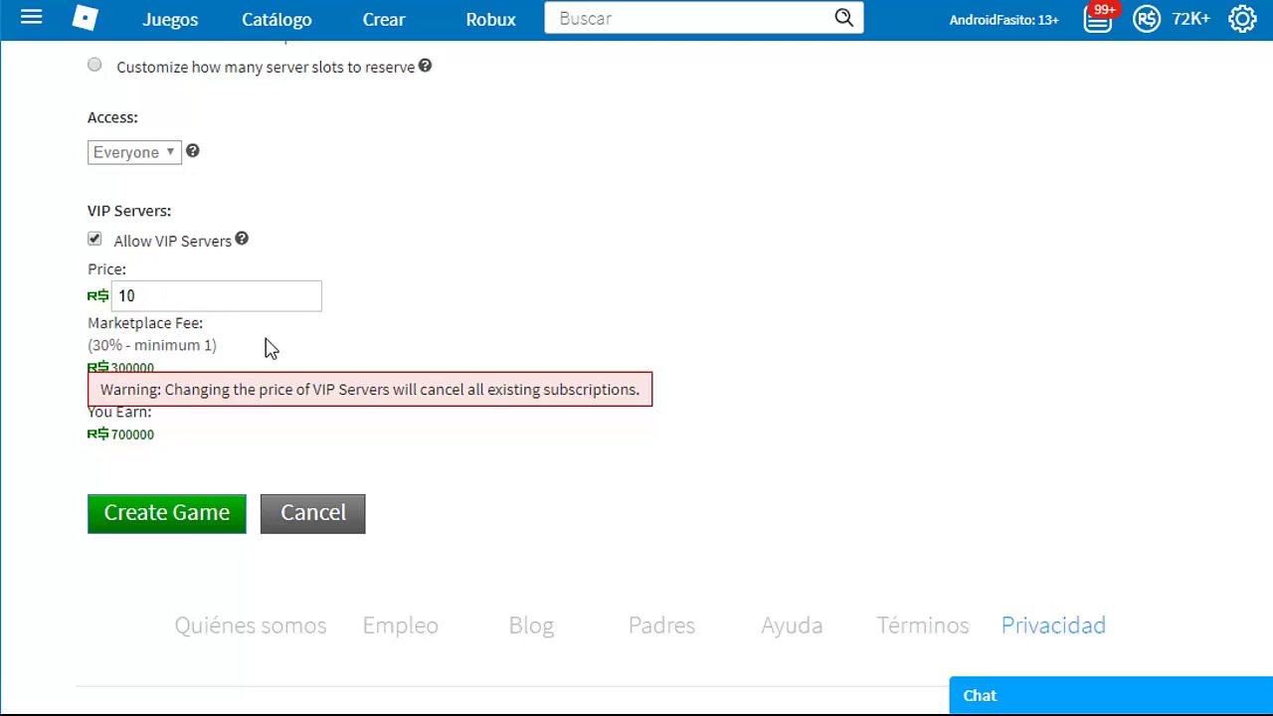
type("0")
Step: Examine the gear permissions and the copying permission in the advanced settings
scroll(256, 441, "up", 6)
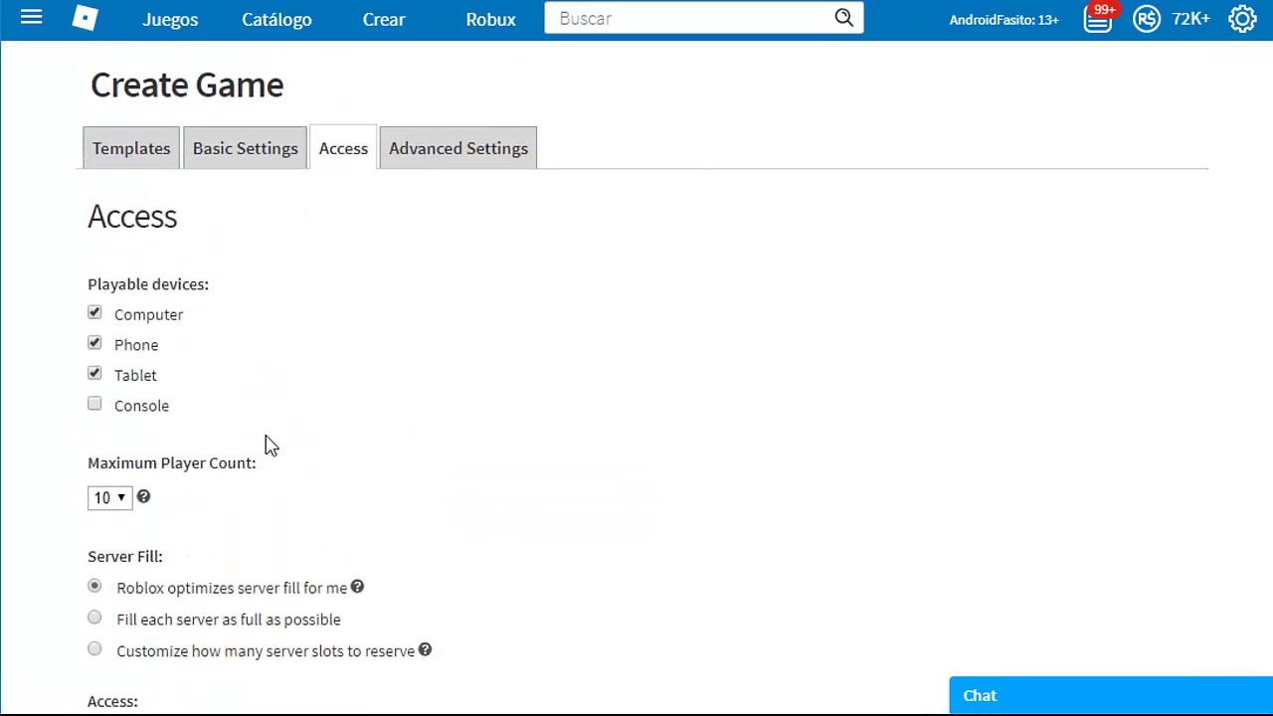
left_click(463, 156)
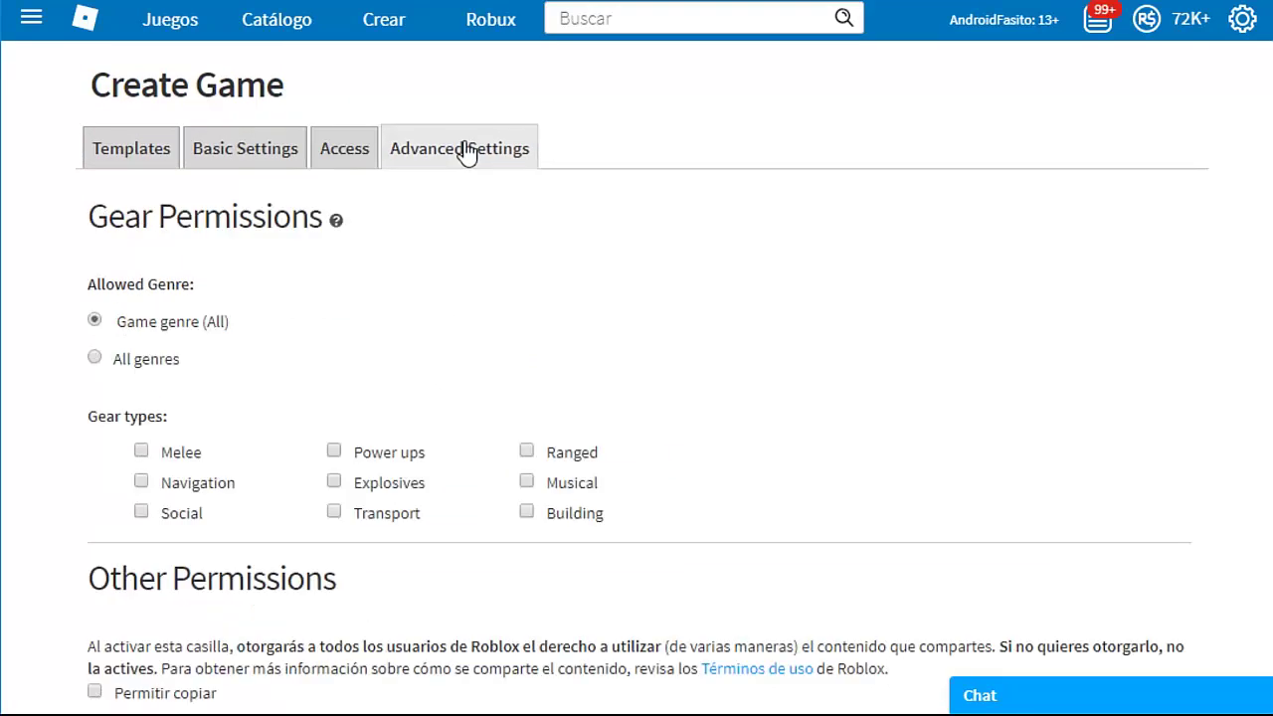
scroll(164, 309, "down", 3)
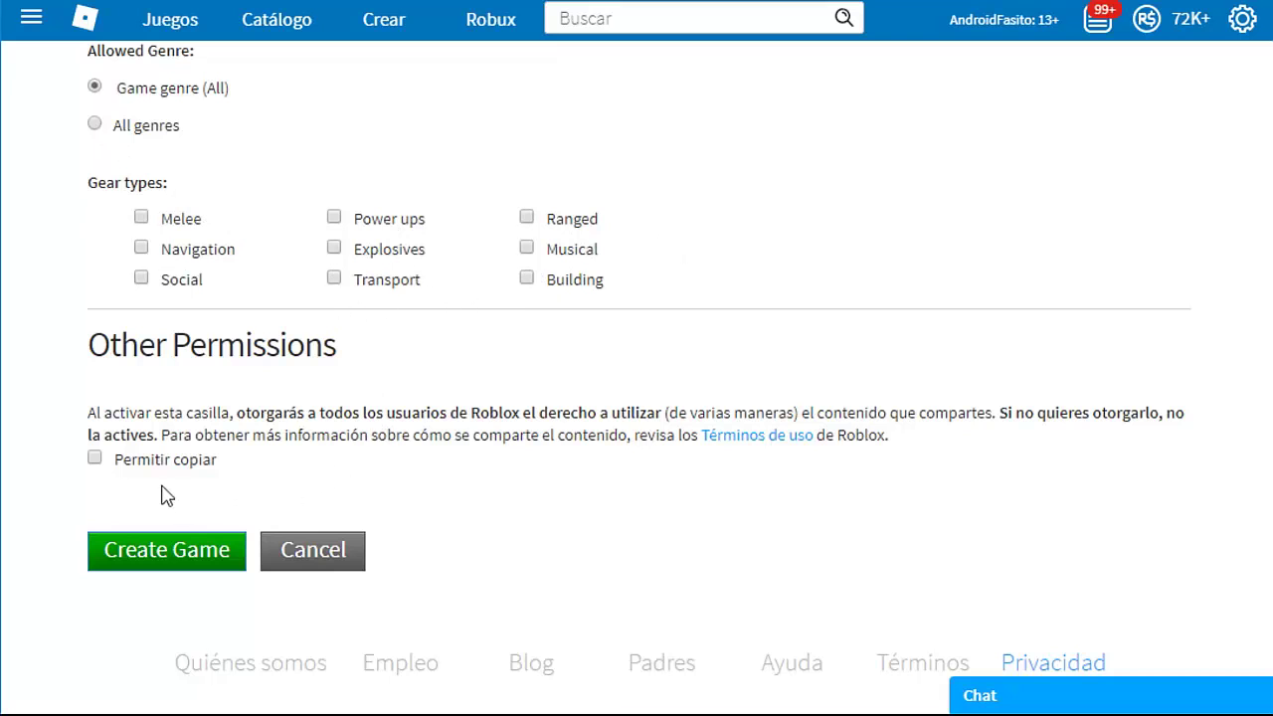
scroll(233, 272, "up", 3)
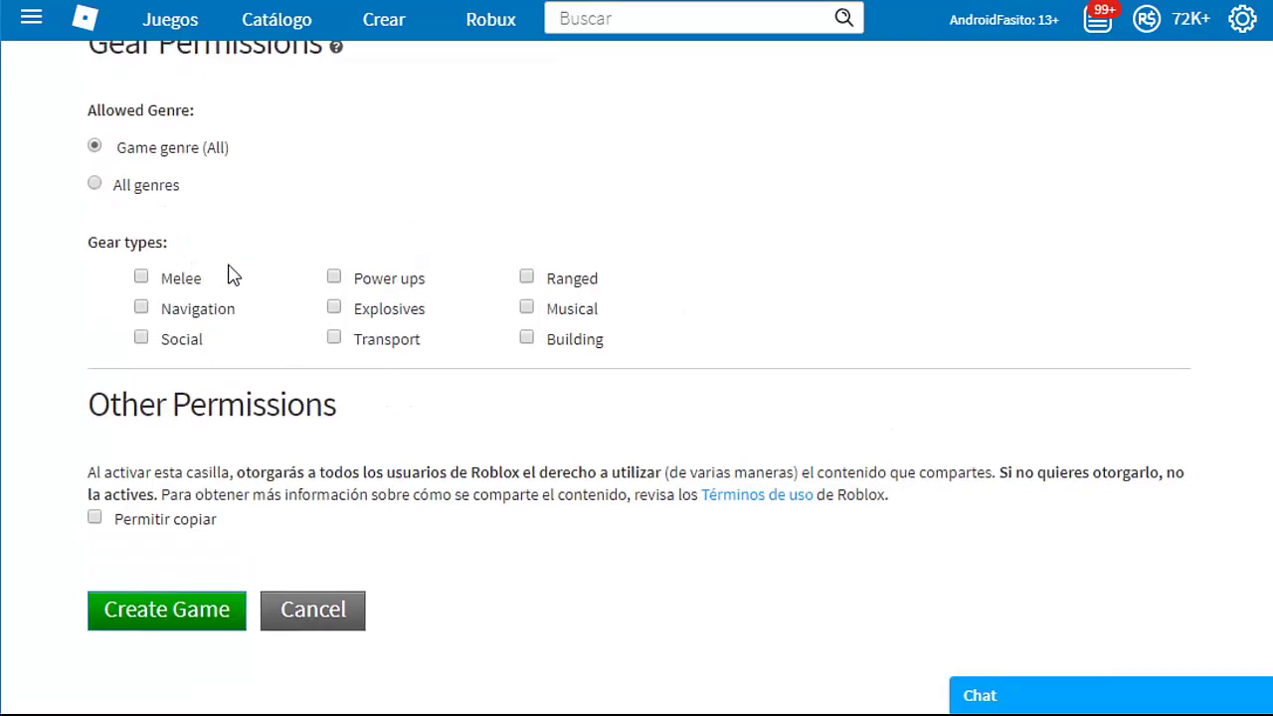
scroll(346, 361, "down", 4)
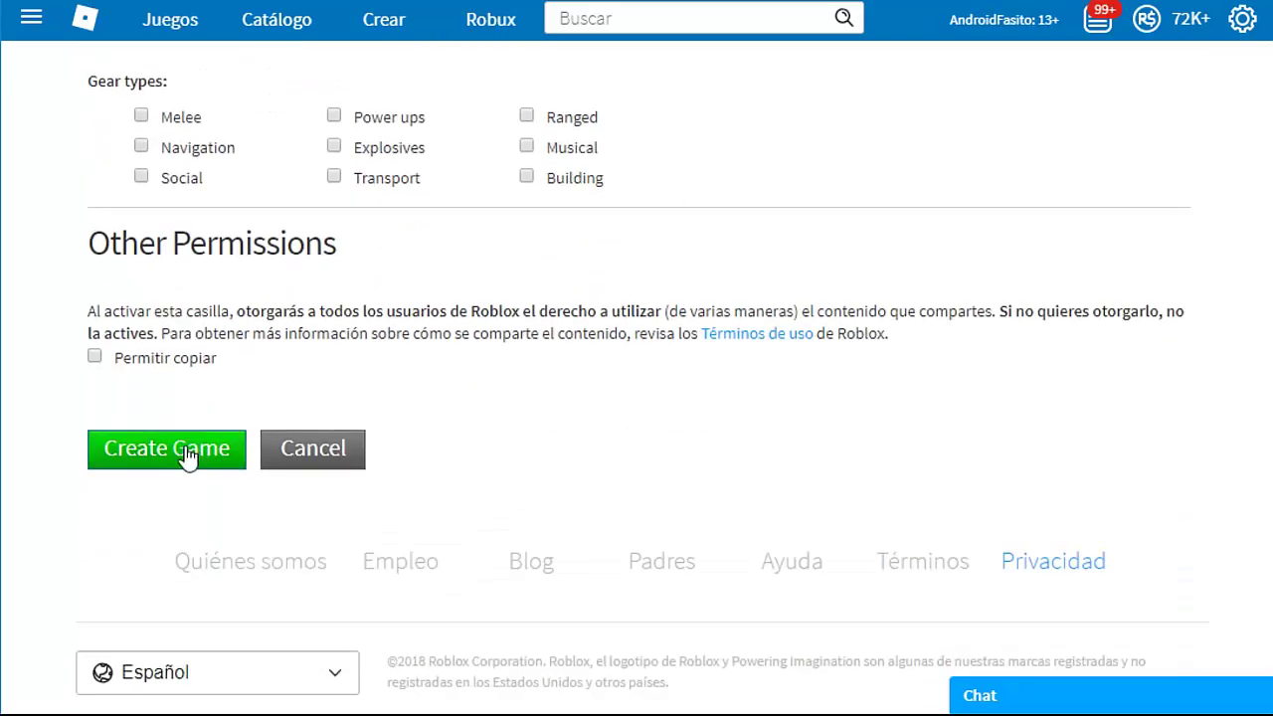
Step: Create the game and open CIUDAD DE ANDROID FASITO for editing in Roblox Studio
left_click(188, 452)
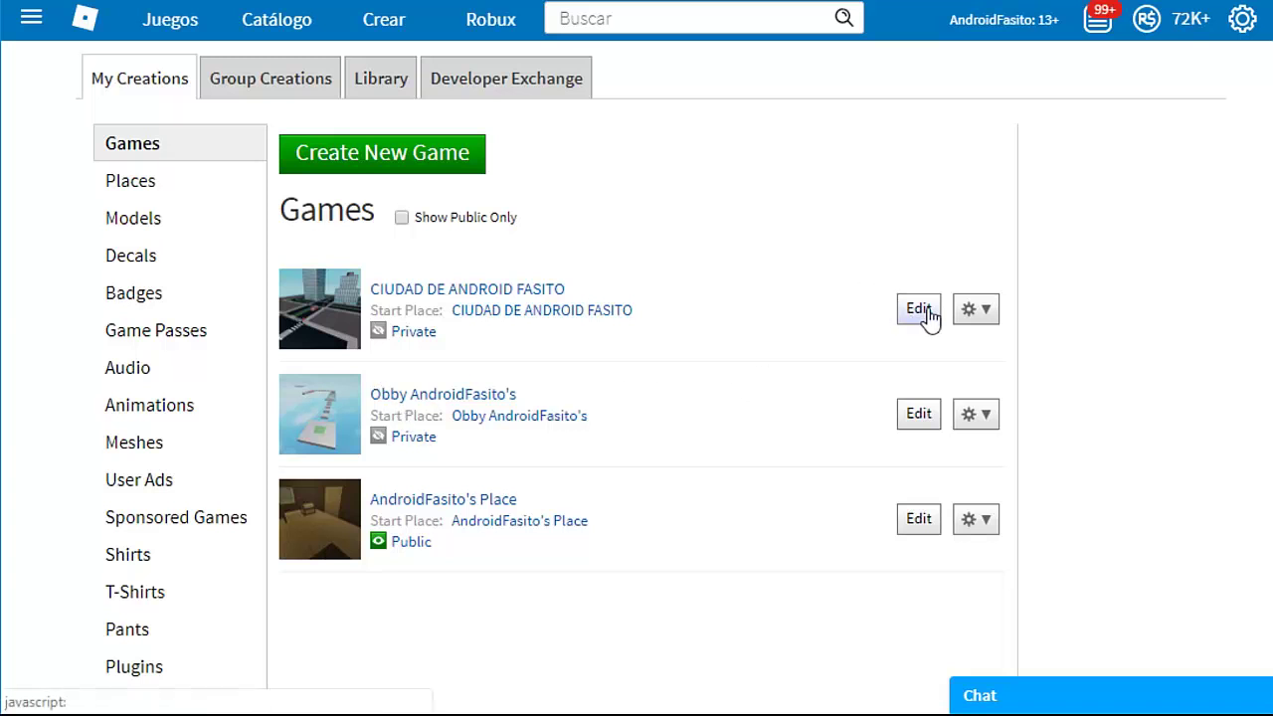
left_click(924, 310)
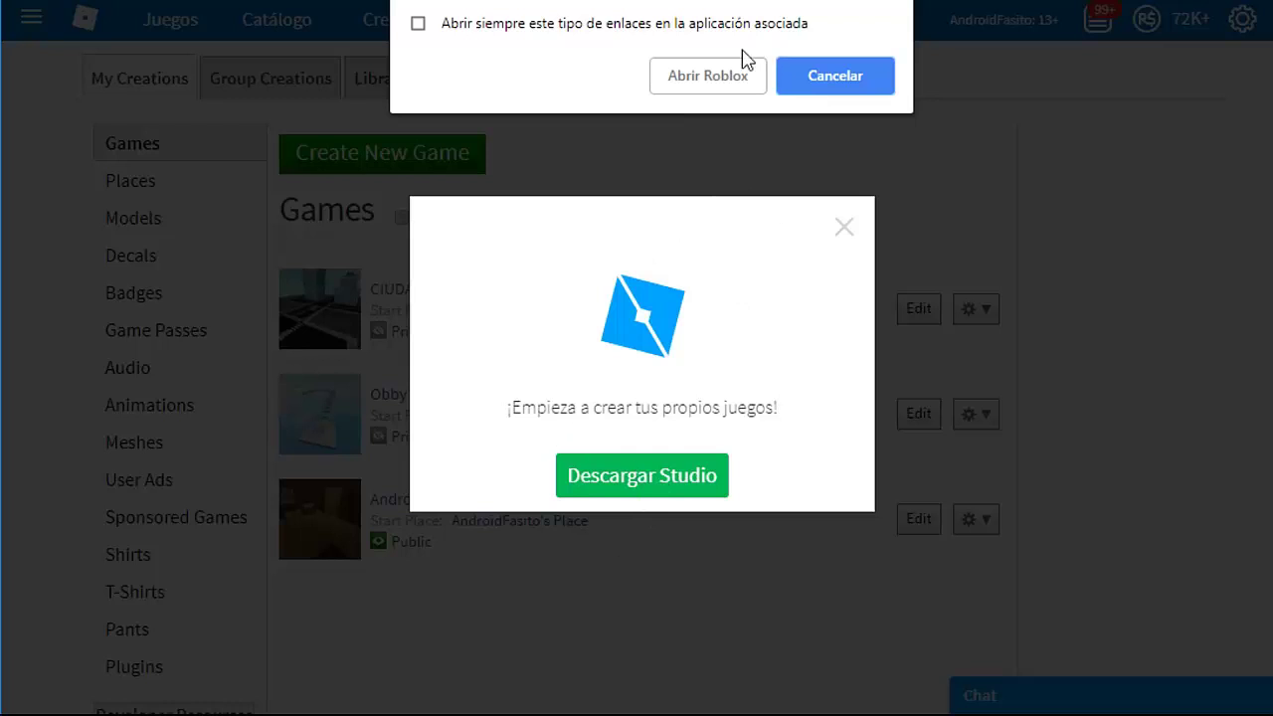
left_click(725, 76)
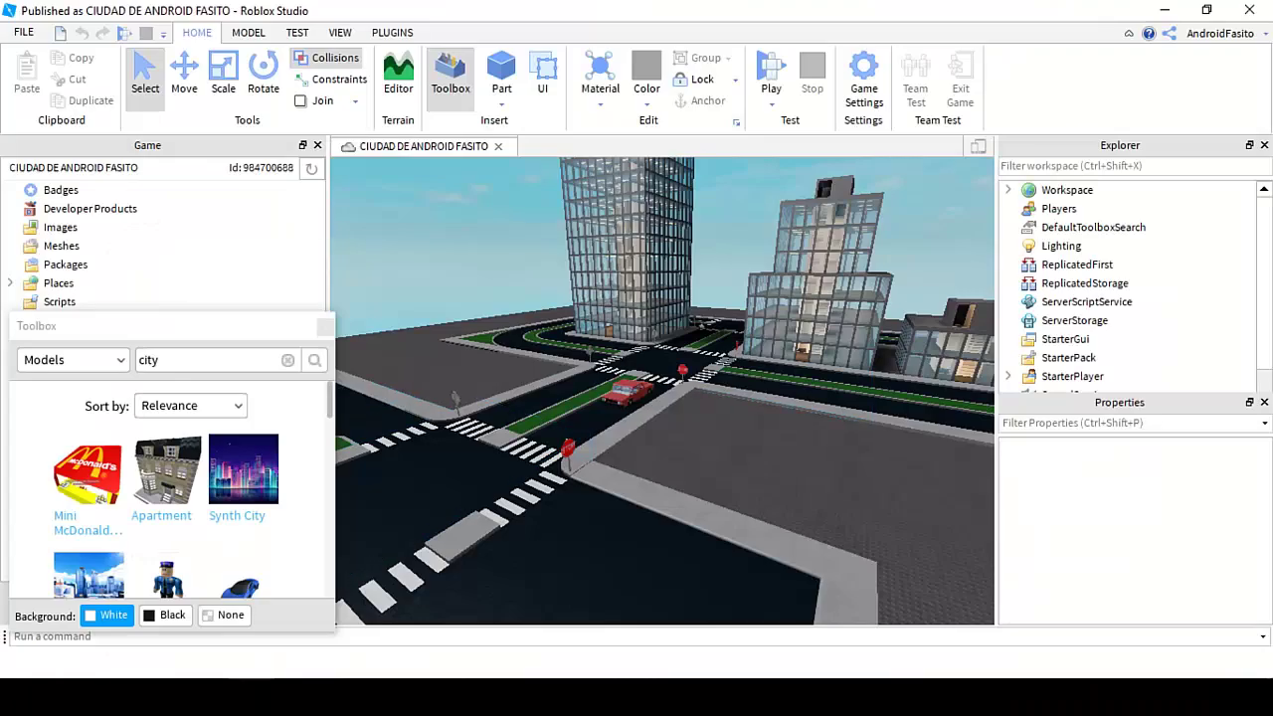
Step: Fly around the city place to examine its streets and buildings
right_click_drag(662, 398, 726, 348)
scroll(662, 398, "up", 3)
key("w")
right_click_drag(662, 398, 616, 401)
key("w")
key("w")
key("d")
key("w")
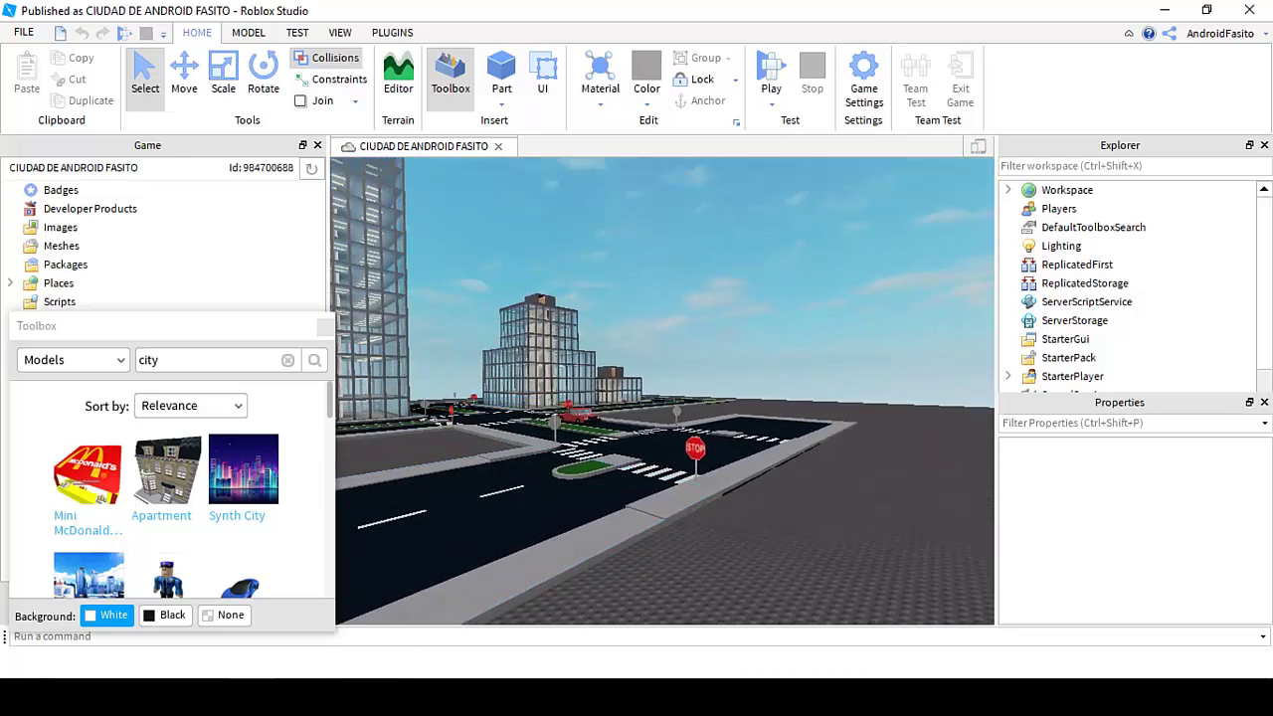
Step: Close the Toolbox and select the "Boulevard to City Street" model in the scene
left_click(199, 327)
left_click(324, 326)
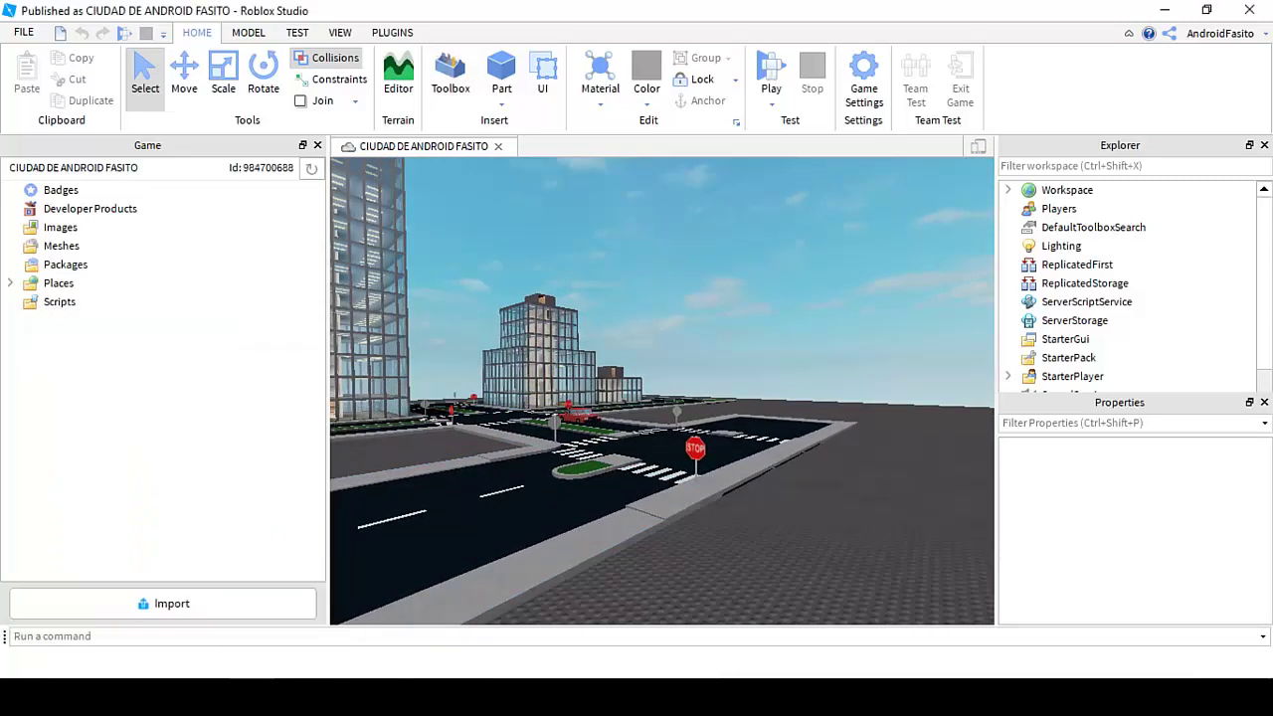
right_click_drag(662, 391, 556, 374)
scroll(556, 374, "down", 4)
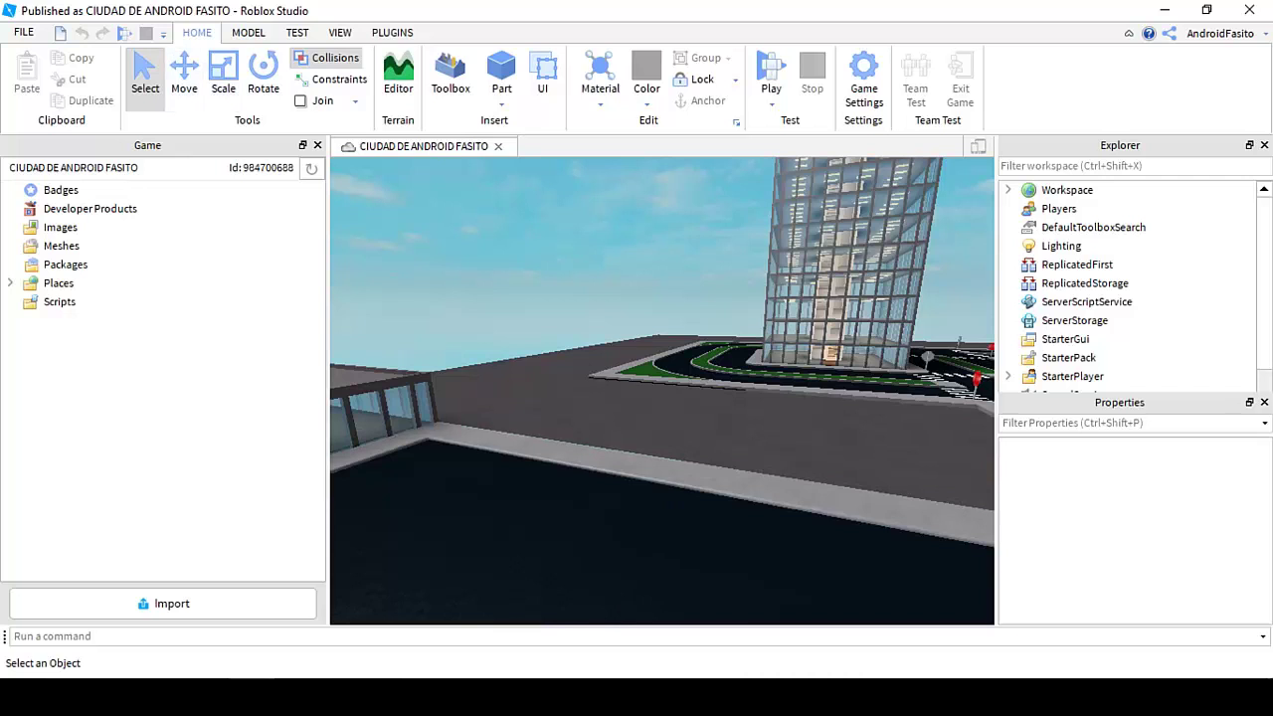
left_click(646, 527)
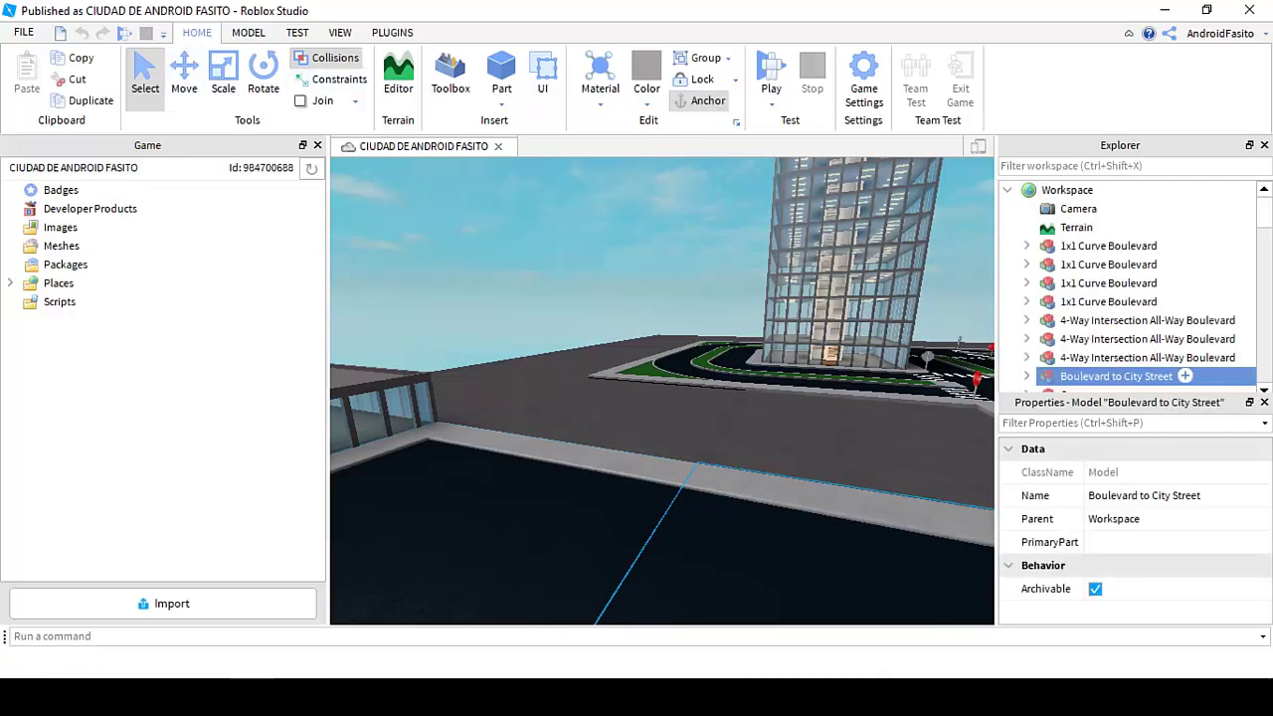
Step: Try the Move tool's vertical handle on the "Boulevard to City Street" model
right_click(1185, 376)
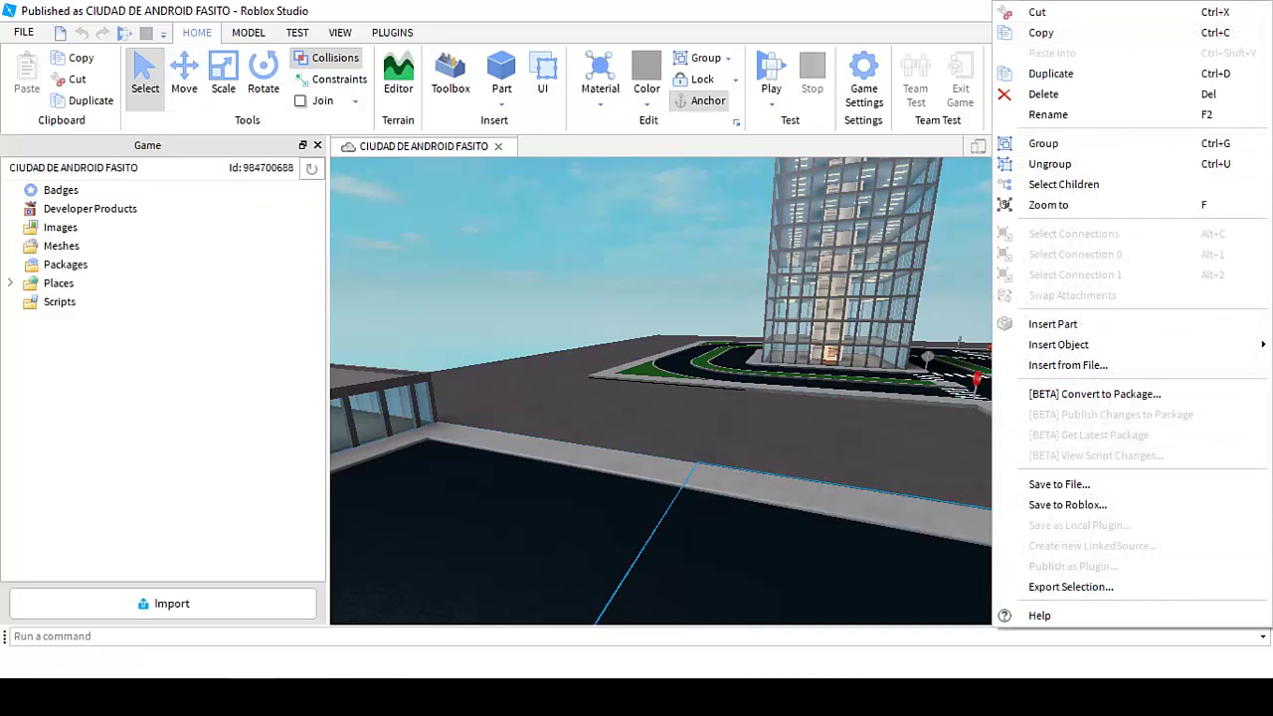
left_click(184, 78)
left_click(145, 78)
scroll(656, 477, "down", 3)
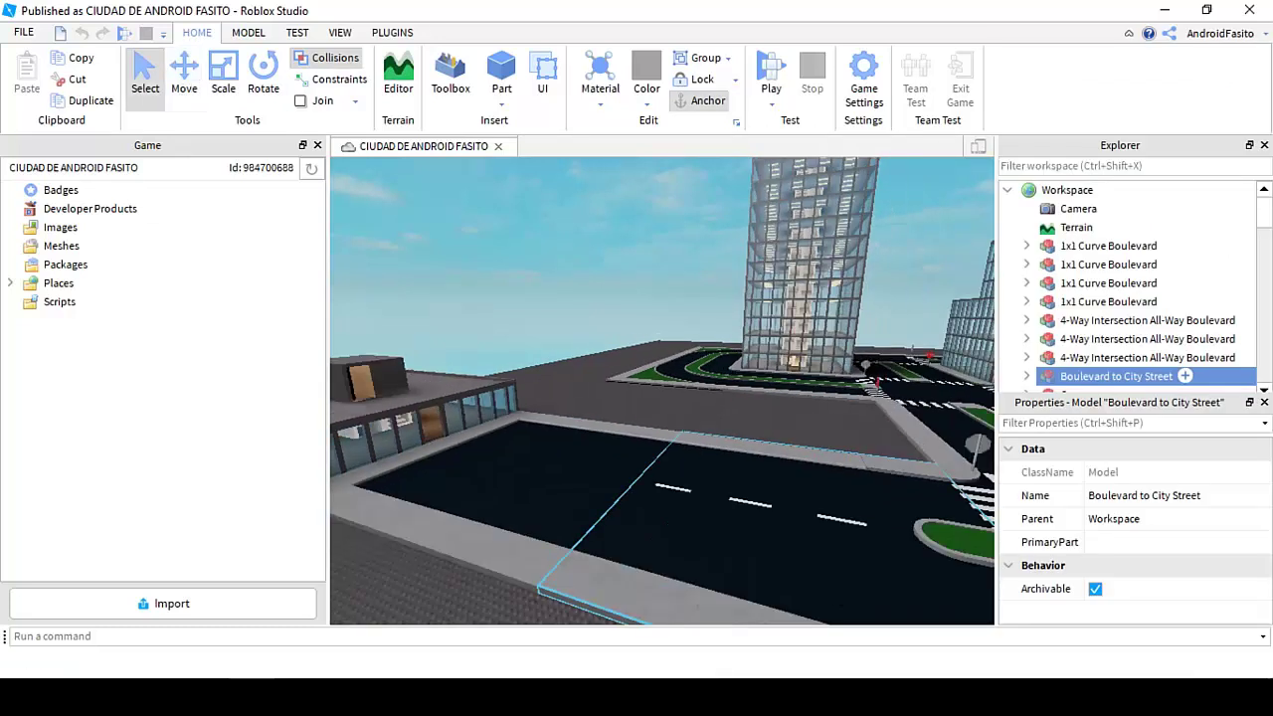
scroll(656, 477, "down", 3)
right_click_drag(656, 477, 761, 459)
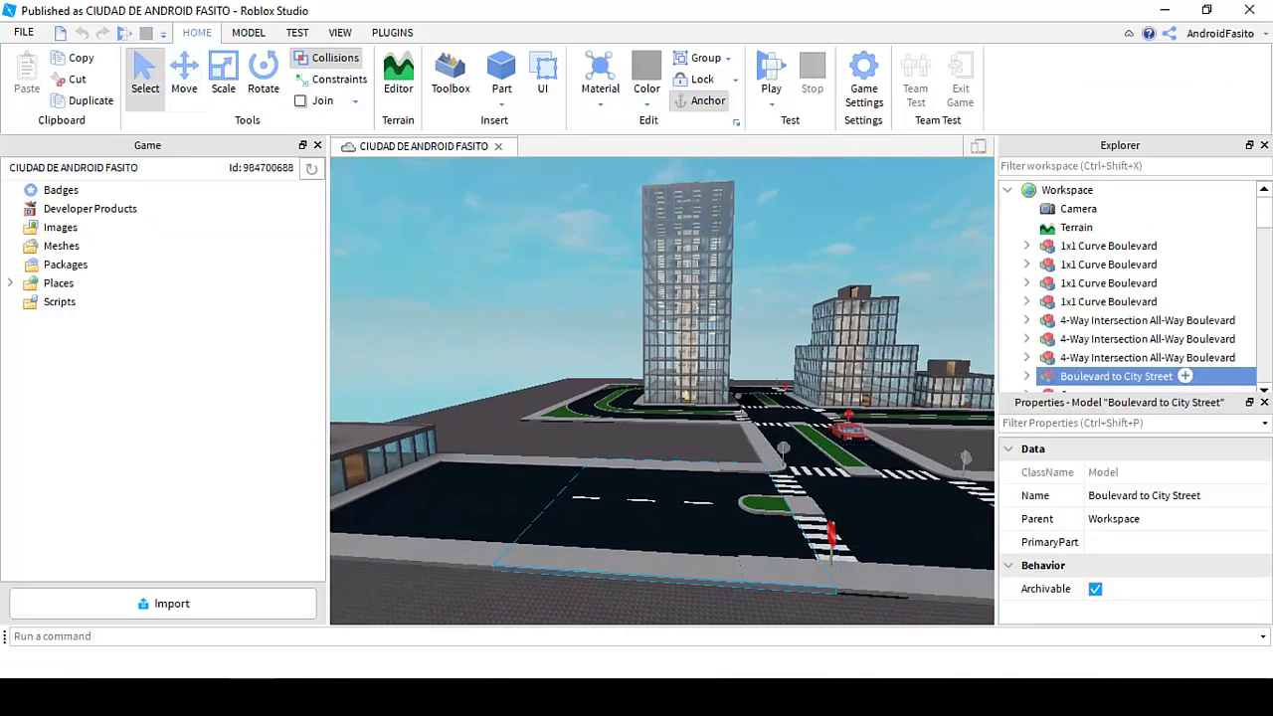
left_click(184, 80)
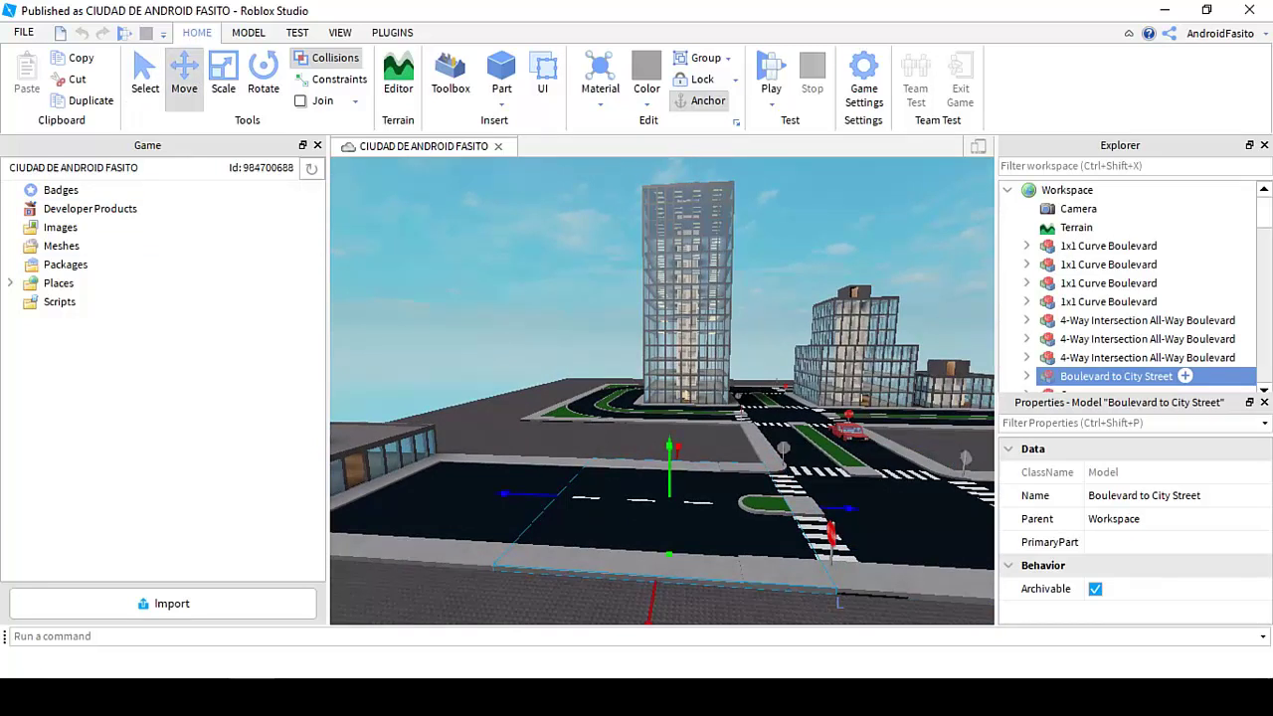
mouse_move(669, 447)
left_mouse_down()
mouse_move(669, 238)
mouse_move(669, 445)
left_mouse_up()
Step: Try the Scale tool on the street model, and bring up the Rotate handles on the tower and the street model
left_click(223, 79)
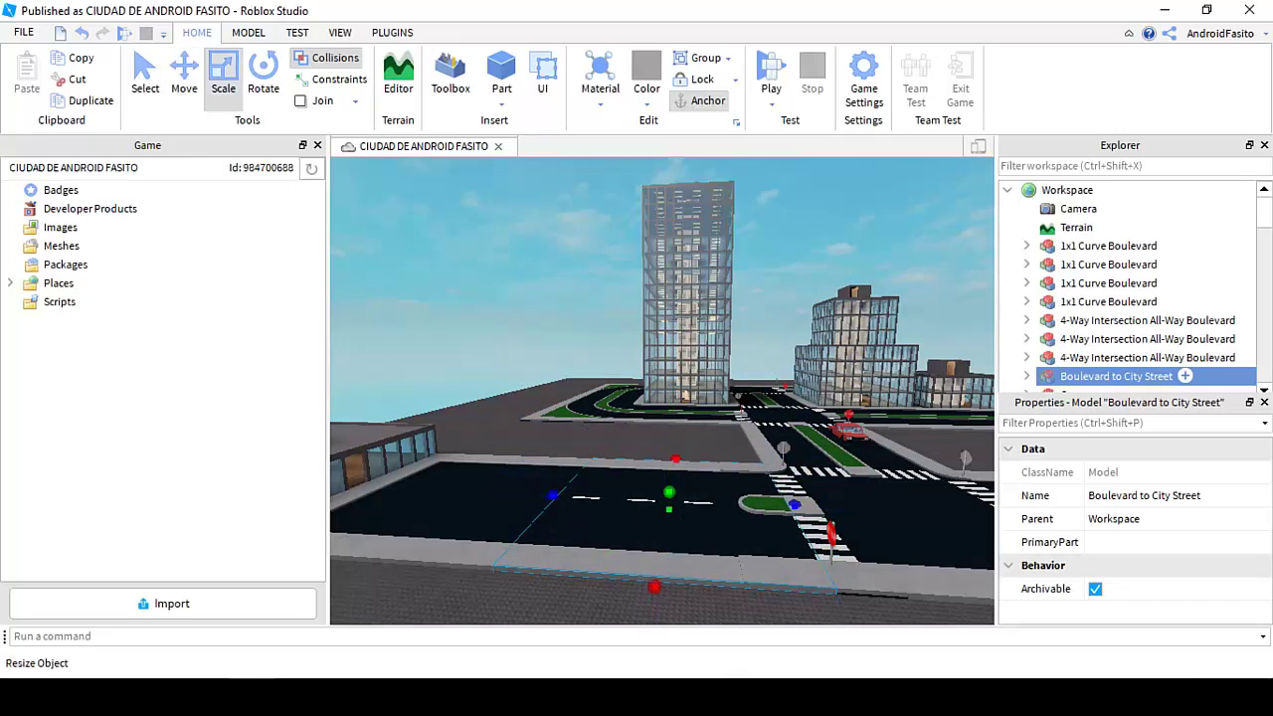
mouse_move(653, 587)
left_mouse_down()
mouse_move(666, 507)
mouse_move(654, 587)
left_mouse_up()
left_click(263, 80)
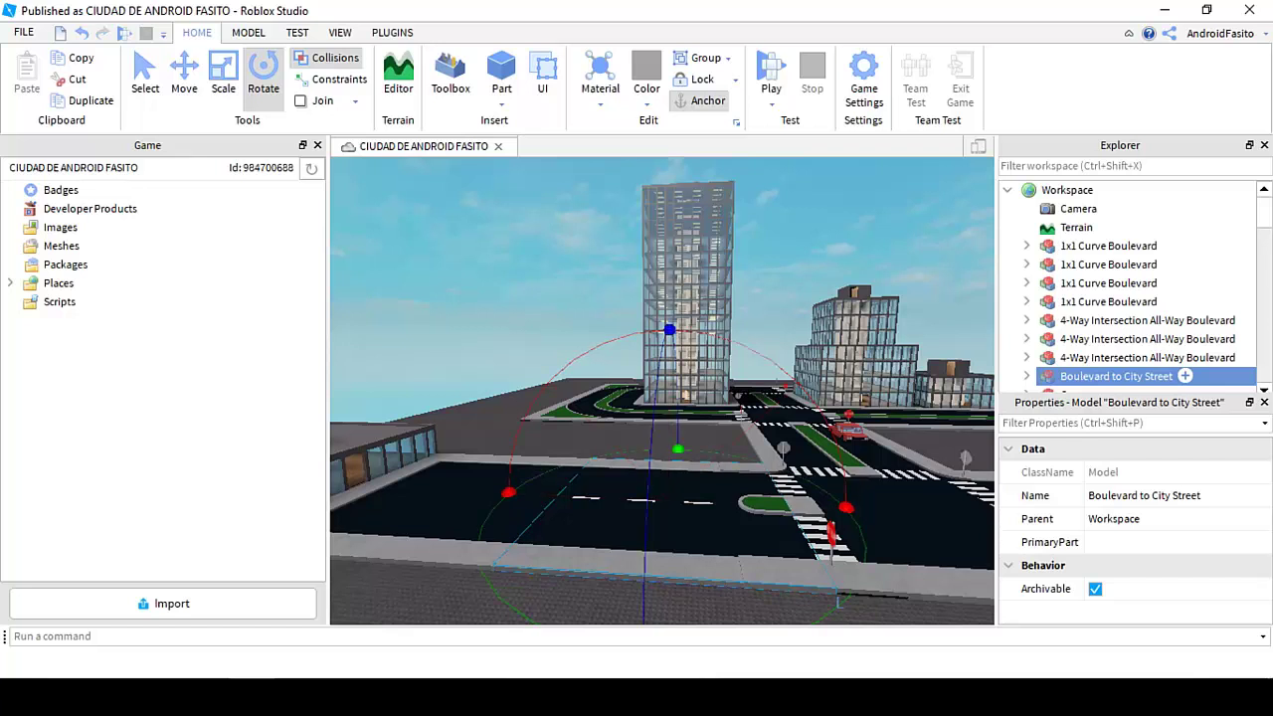
left_click(688, 343)
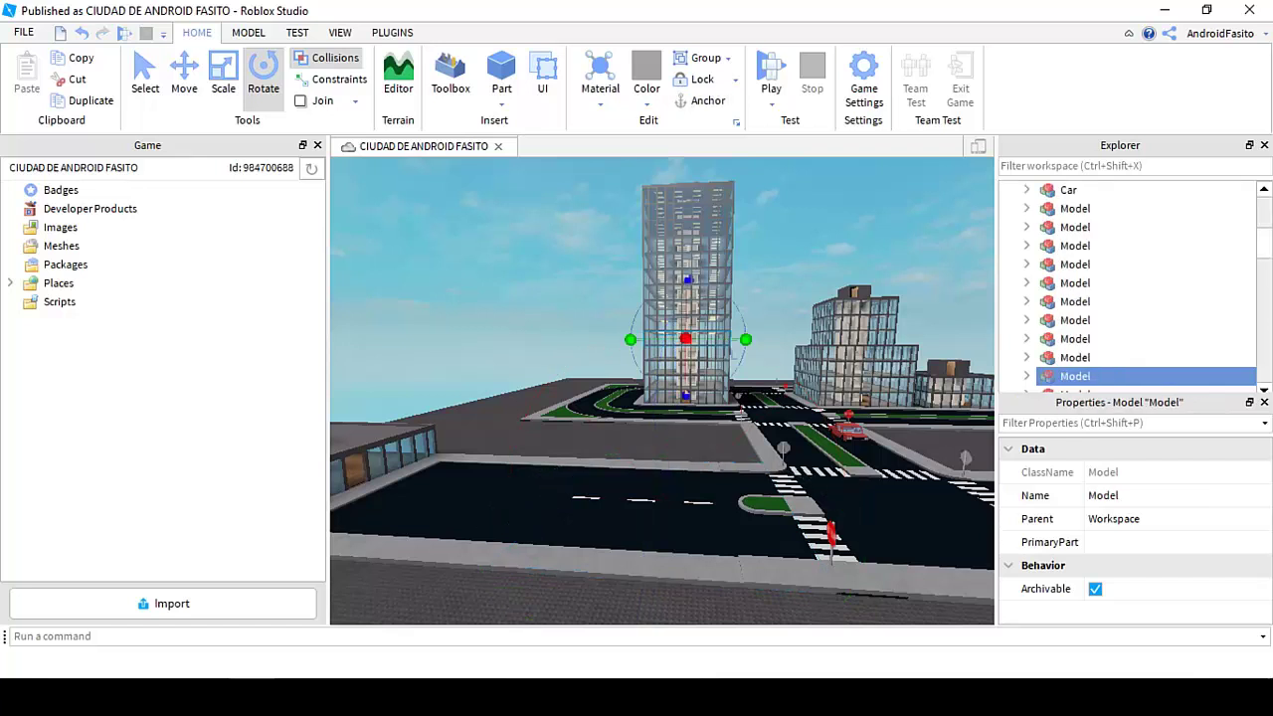
left_click(636, 517)
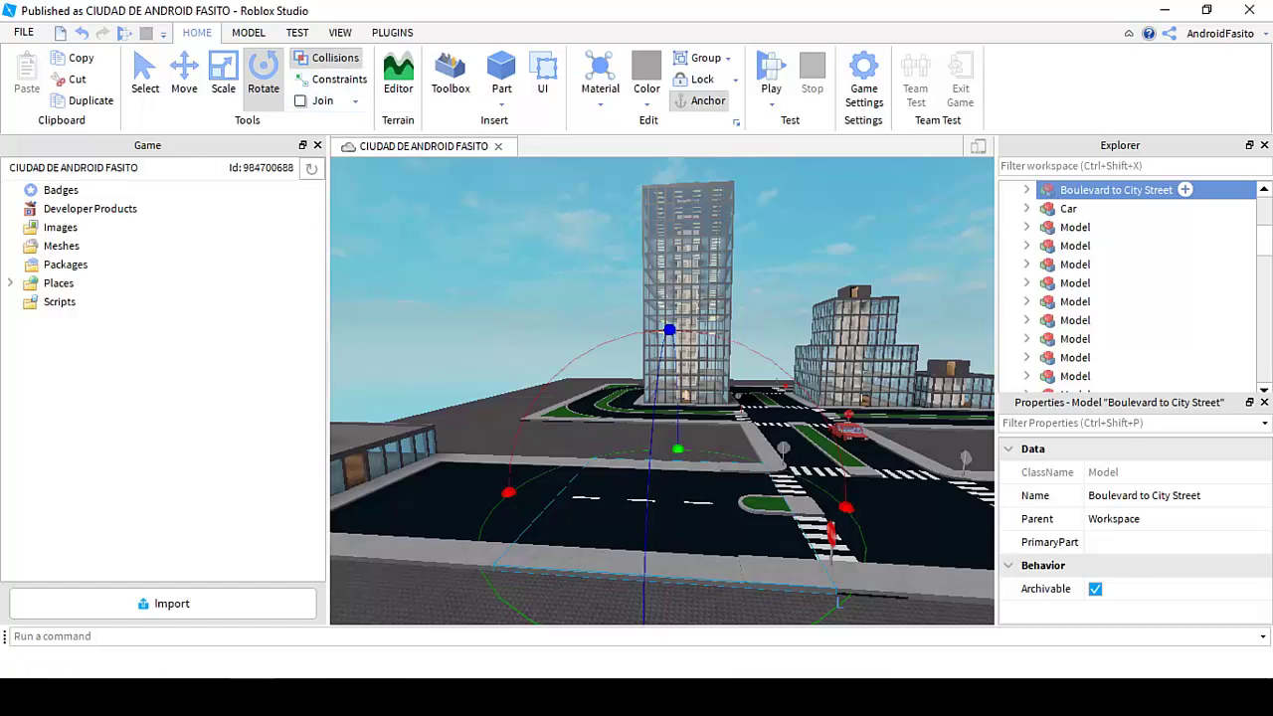
right_click_drag(662, 391, 706, 380)
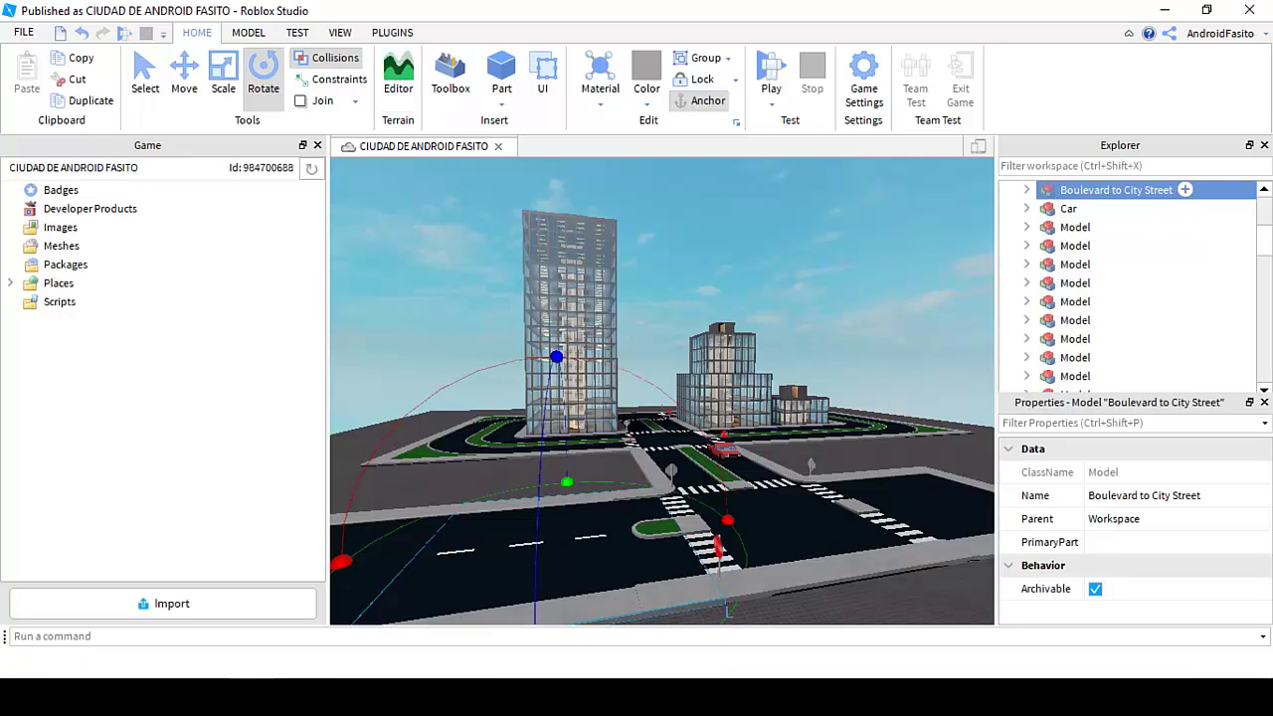
Step: Open the Terrain Editor and use Add to build a grassy hill on the empty ground beside the street model
left_click(398, 80)
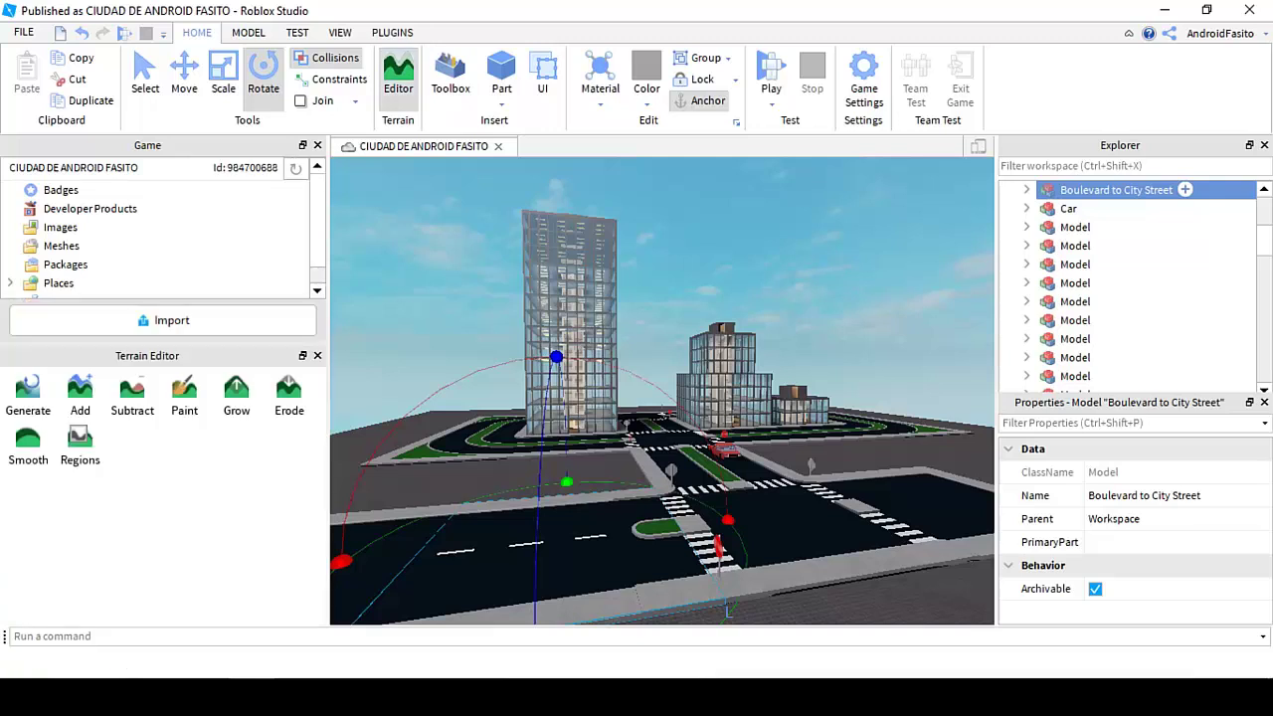
right_click_drag(656, 392, 609, 466)
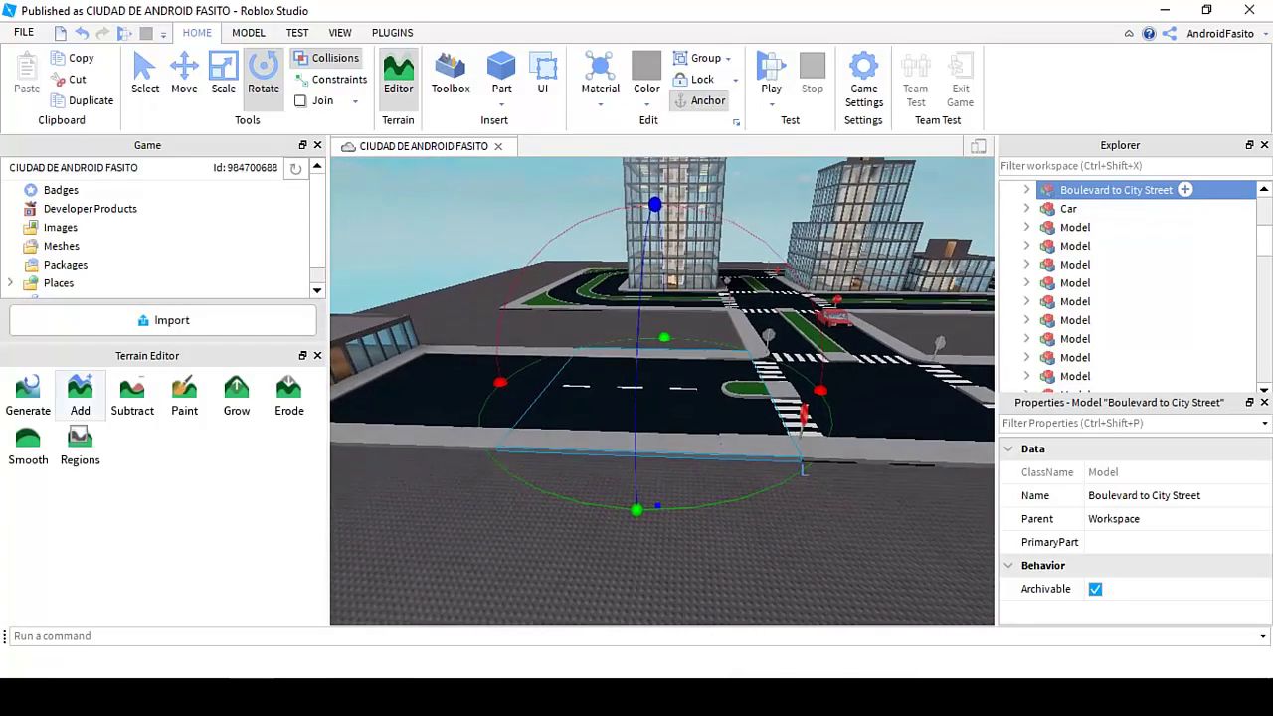
right_click_drag(656, 393, 497, 392)
key("s")
key("s")
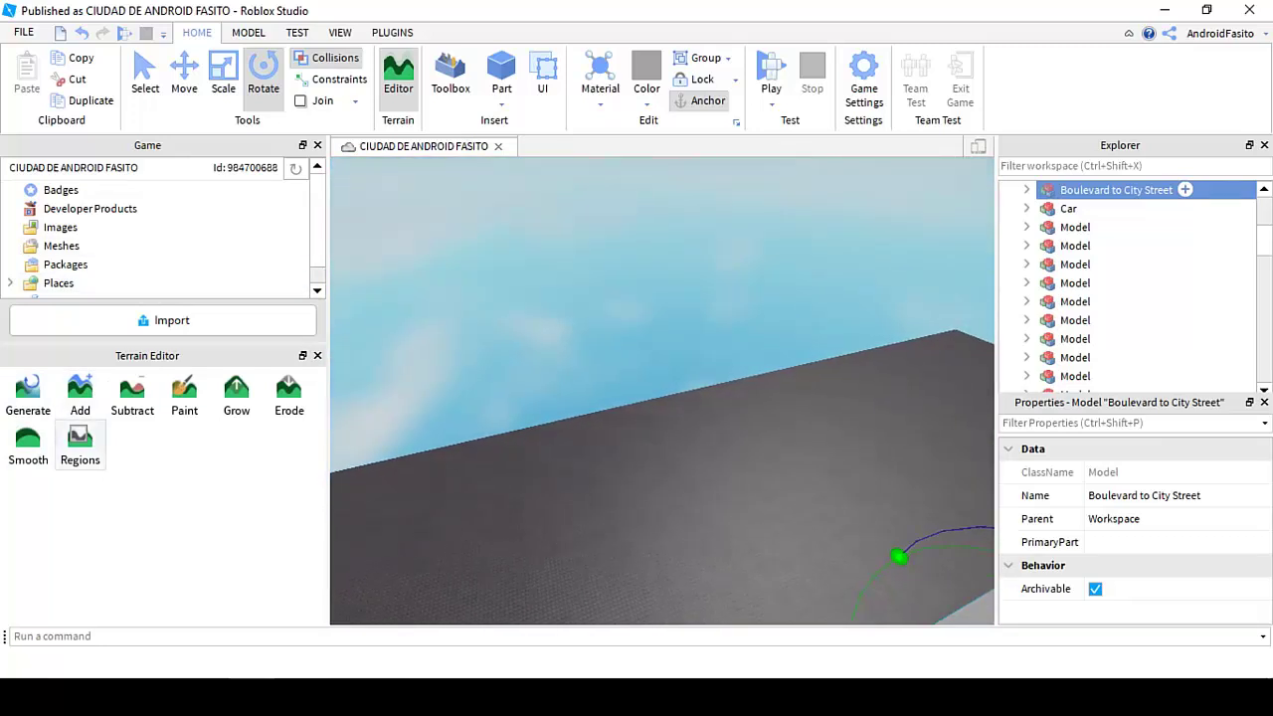
left_click(80, 395)
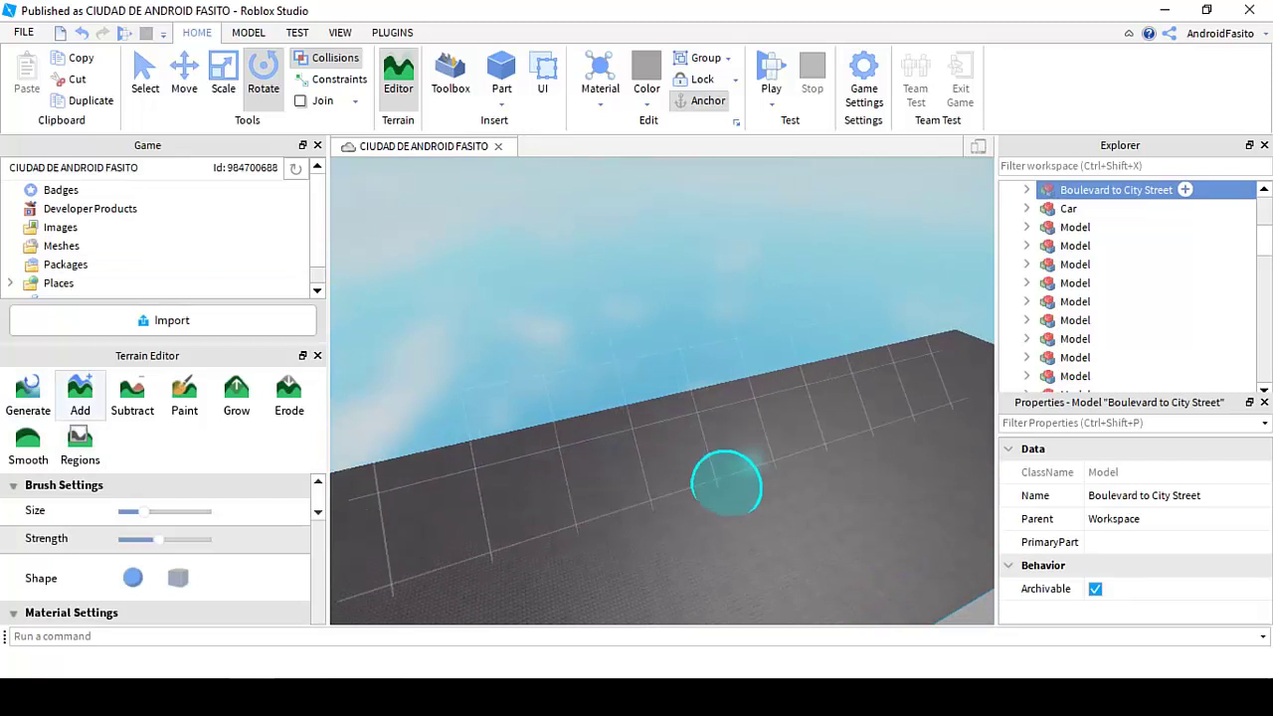
mouse_move(826, 478)
left_mouse_down()
mouse_move(829, 488)
mouse_move(841, 471)
left_mouse_up()
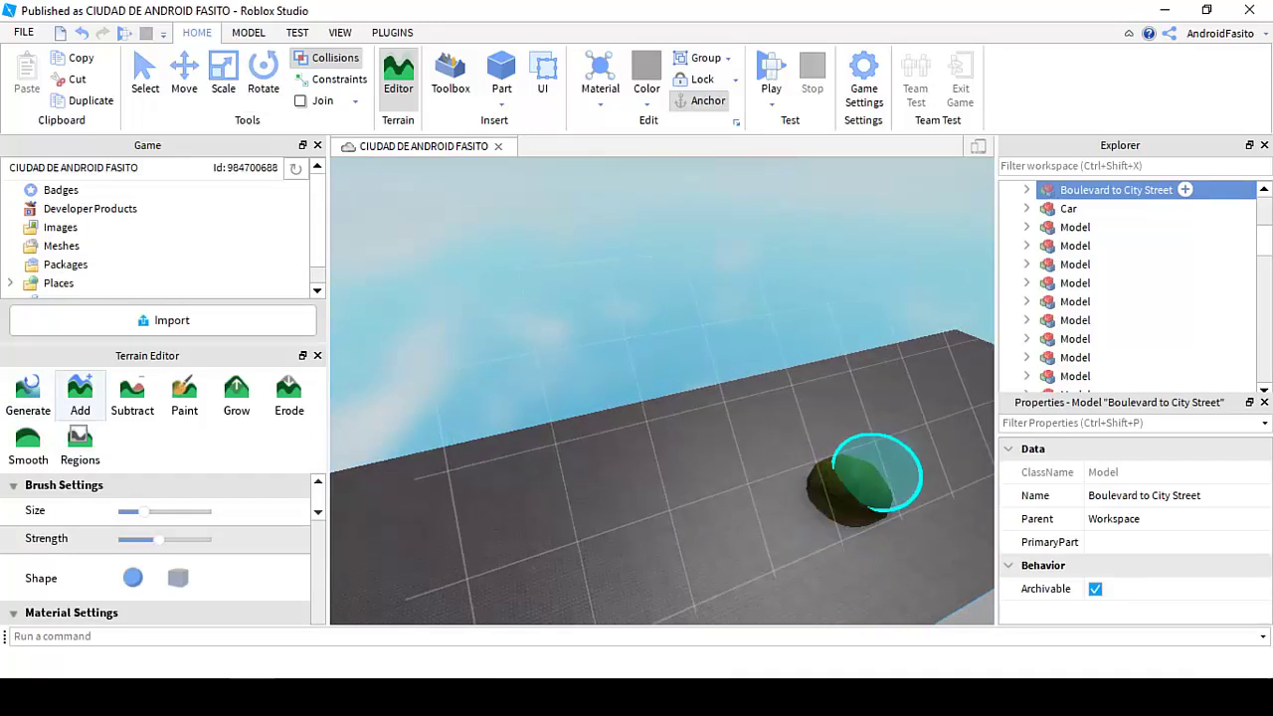
mouse_move(969, 412)
left_mouse_down()
mouse_move(696, 458)
mouse_move(667, 542)
mouse_move(615, 492)
mouse_move(760, 527)
mouse_move(755, 422)
mouse_move(696, 378)
mouse_move(795, 310)
mouse_move(527, 393)
mouse_move(637, 323)
left_mouse_up()
scroll(688, 540, "up", 2)
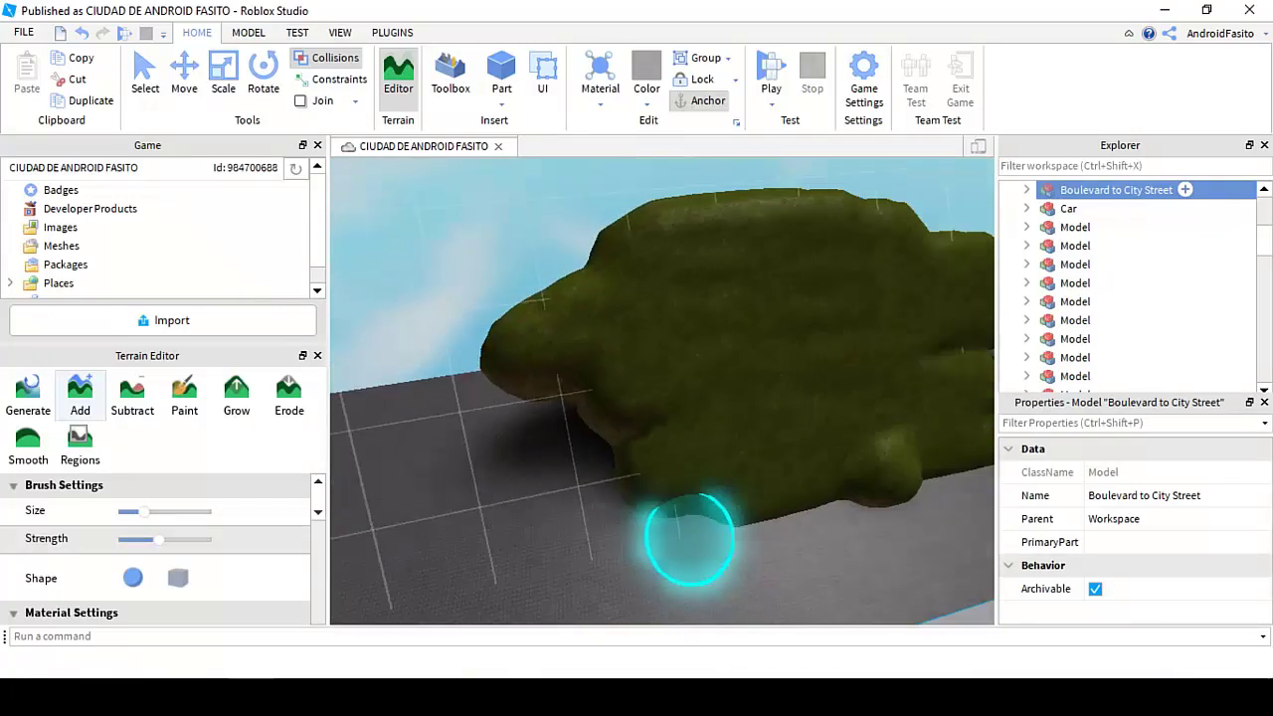
Step: Extend the grass terrain further along the edge of the baseplate with the Add brush
scroll(690, 538, "down", 3)
right_click_drag(689, 537, 689, 537)
key("d")
mouse_move(682, 424)
left_mouse_down()
mouse_move(639, 355)
mouse_move(686, 345)
mouse_move(656, 295)
mouse_move(358, 298)
left_mouse_up()
key("a")
mouse_move(537, 460)
right_mouse_down()
mouse_move(568, 446)
mouse_move(726, 488)
right_mouse_up()
key("a")
mouse_move(726, 488)
left_mouse_down()
mouse_move(696, 398)
mouse_move(755, 447)
mouse_move(899, 369)
mouse_move(737, 268)
mouse_move(676, 326)
mouse_move(699, 335)
mouse_move(698, 279)
left_mouse_up()
key("a")
key("a")
key("w")
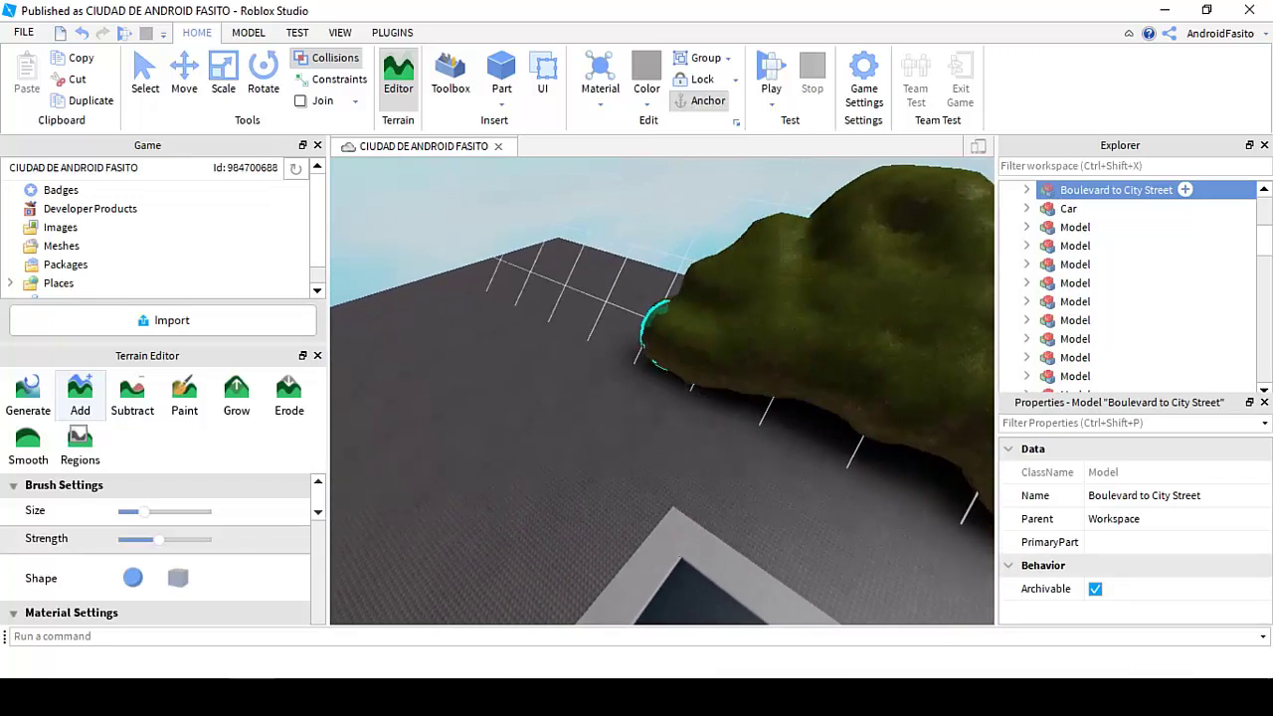
left_click_drag(702, 330, 636, 316)
Step: Add a thicker, higher layer of grass terrain on top of the low ridge at the end of the hill
mouse_move(705, 418)
right_mouse_down()
mouse_move(636, 344)
mouse_move(350, 387)
right_mouse_up()
key("a")
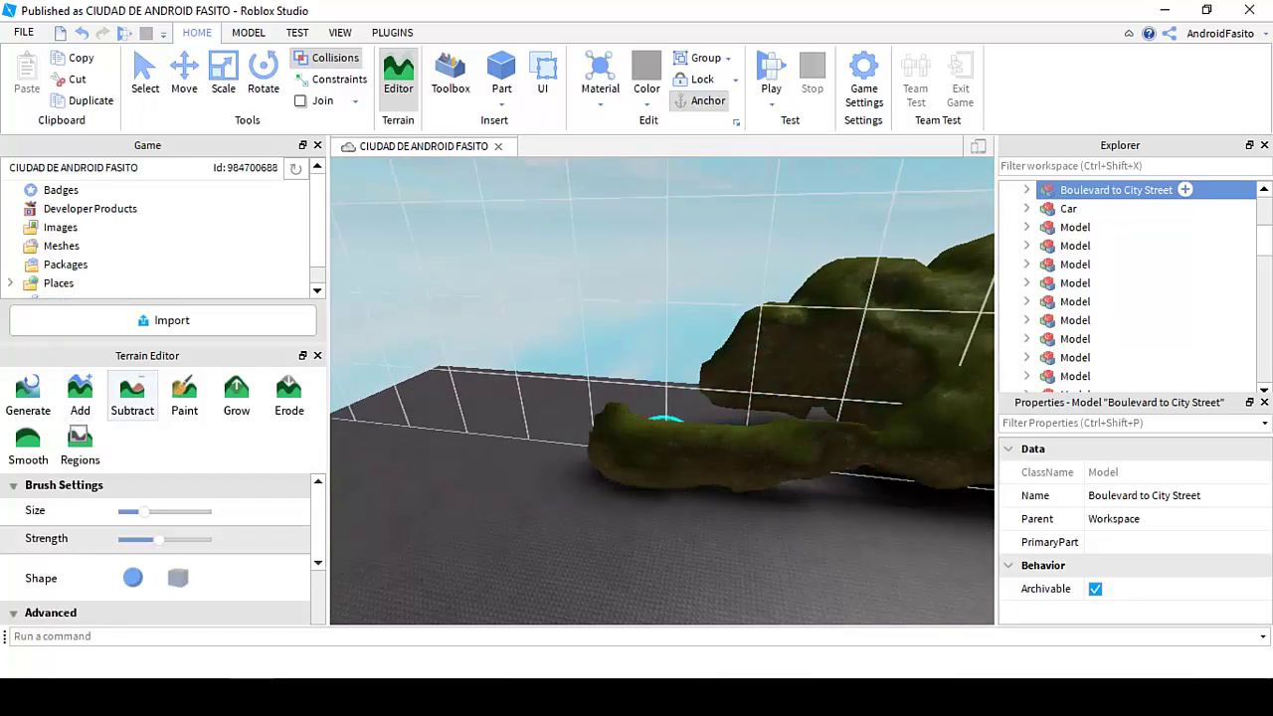
left_click(79, 394)
mouse_move(582, 438)
left_mouse_down()
mouse_move(773, 430)
mouse_move(639, 365)
mouse_move(865, 452)
mouse_move(646, 442)
mouse_move(583, 383)
mouse_move(459, 343)
mouse_move(885, 284)
left_mouse_up()
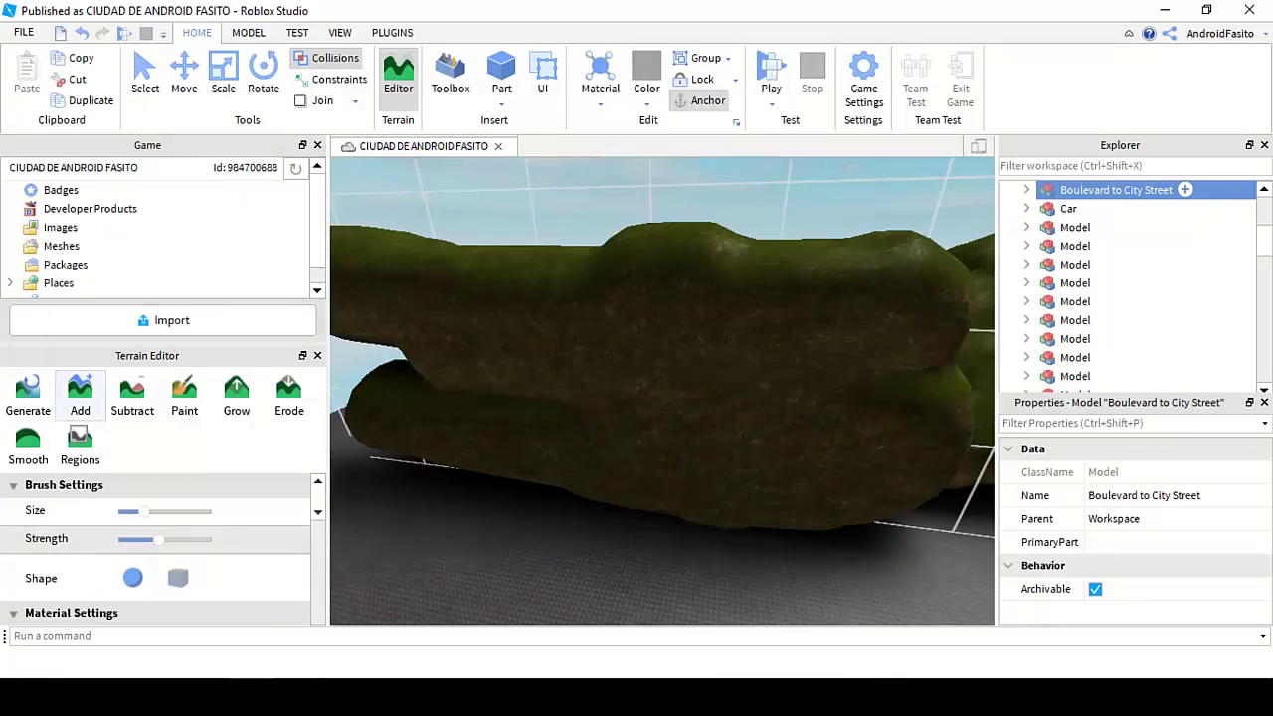
scroll(531, 454, "down", 5)
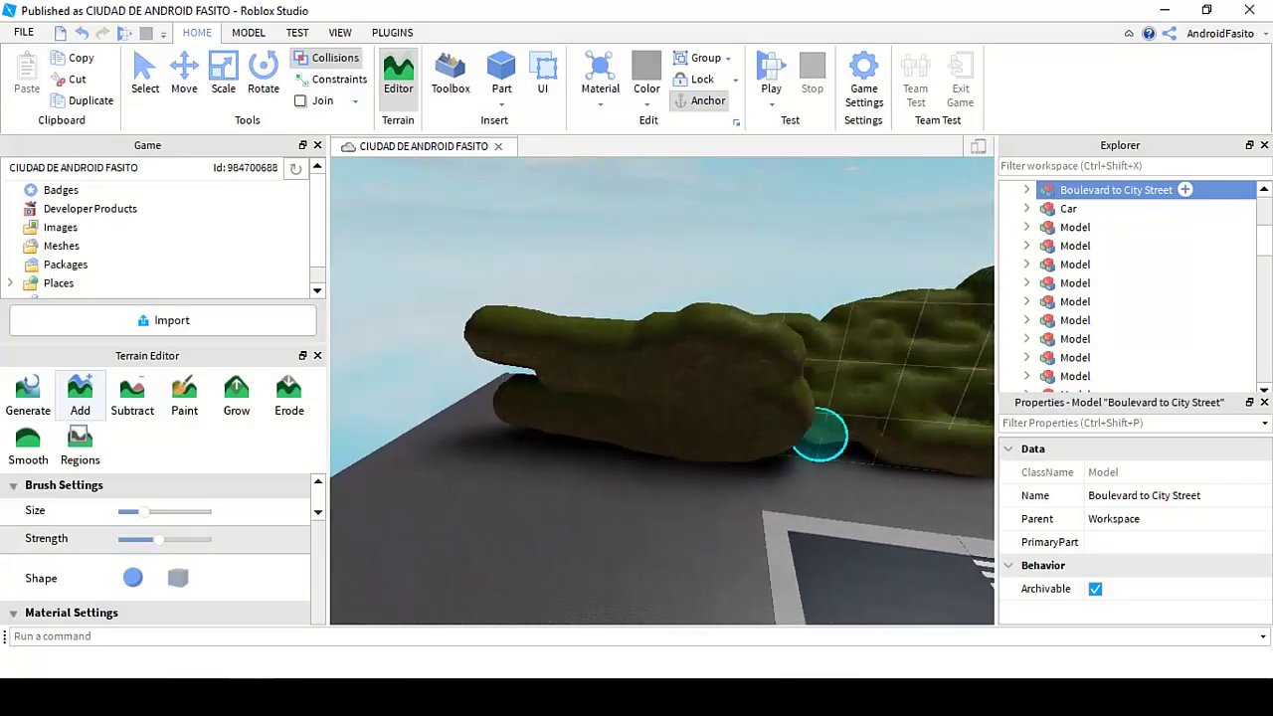
Step: Smooth the end of the terrain ridge and raise a bump on its top with the Grow brush
right_click_drag(819, 435, 813, 433)
right_click_drag(479, 423, 346, 413)
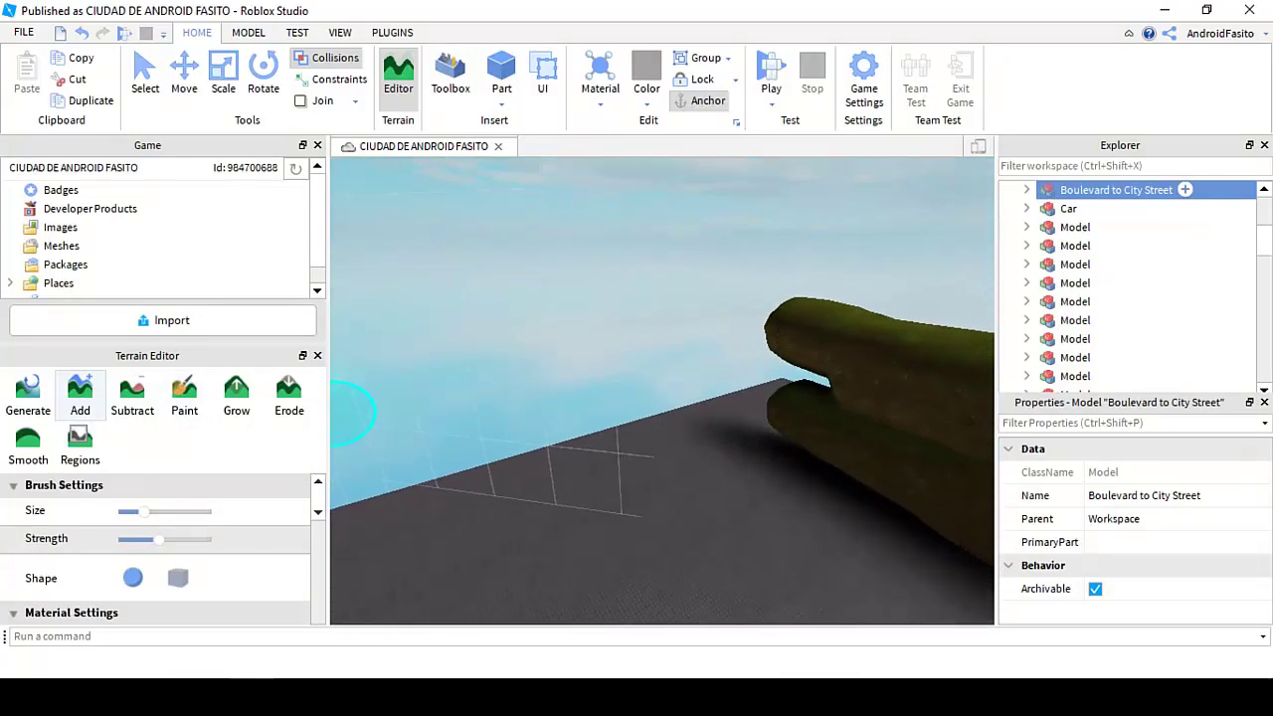
left_click(28, 442)
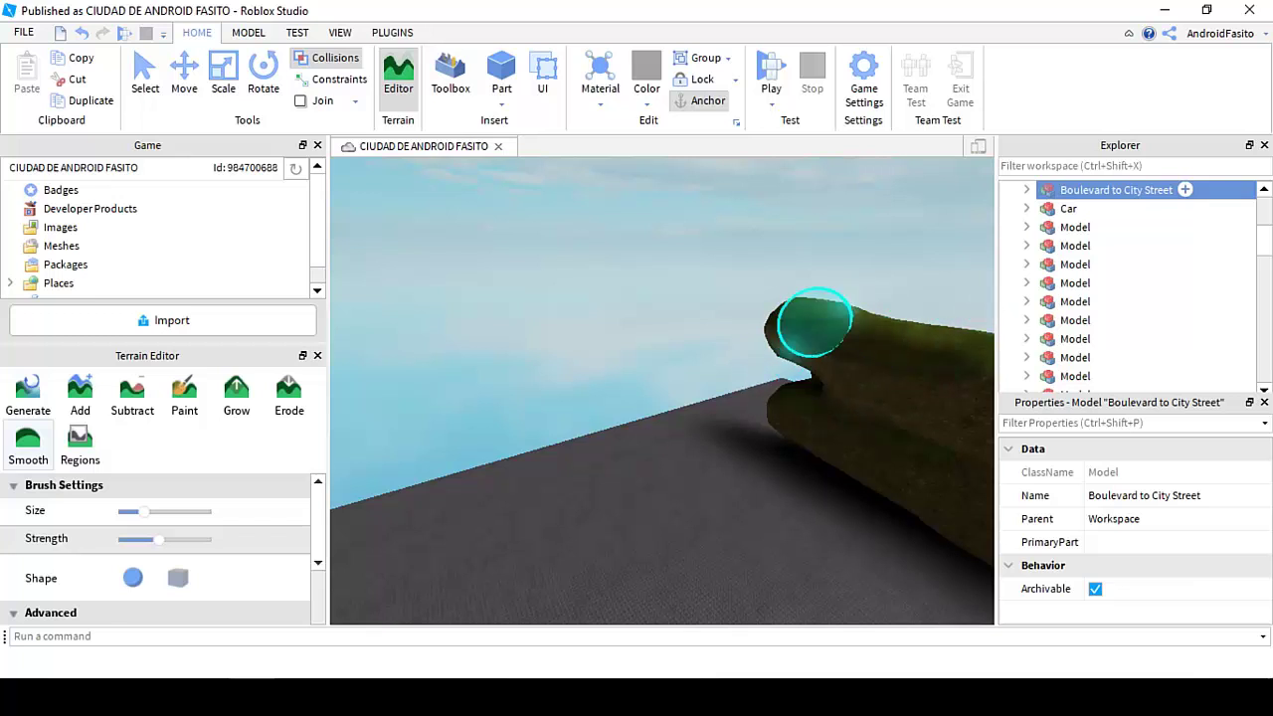
mouse_move(928, 403)
right_mouse_down()
mouse_move(398, 461)
mouse_move(421, 448)
mouse_move(511, 460)
mouse_move(350, 423)
right_mouse_up()
left_click(235, 395)
mouse_move(392, 398)
left_mouse_down()
mouse_move(488, 369)
mouse_move(511, 347)
mouse_move(509, 326)
mouse_move(477, 312)
mouse_move(659, 341)
mouse_move(656, 316)
mouse_move(590, 329)
left_mouse_up()
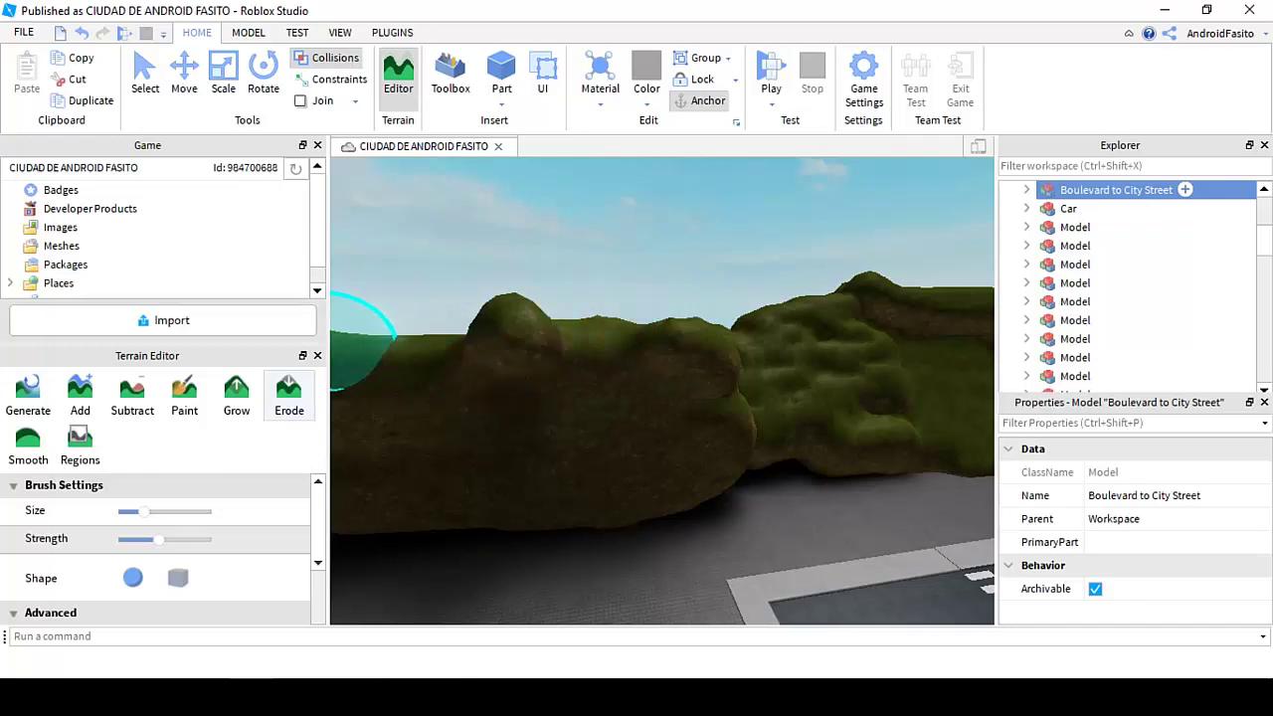
Step: Raise the Erode brush size to nearly its maximum and apply it to the grassy hill beside the street
scroll(512, 376, "down", 3)
scroll(450, 414, "up", 2)
right_click_drag(593, 491, 582, 484)
key("w")
key("d")
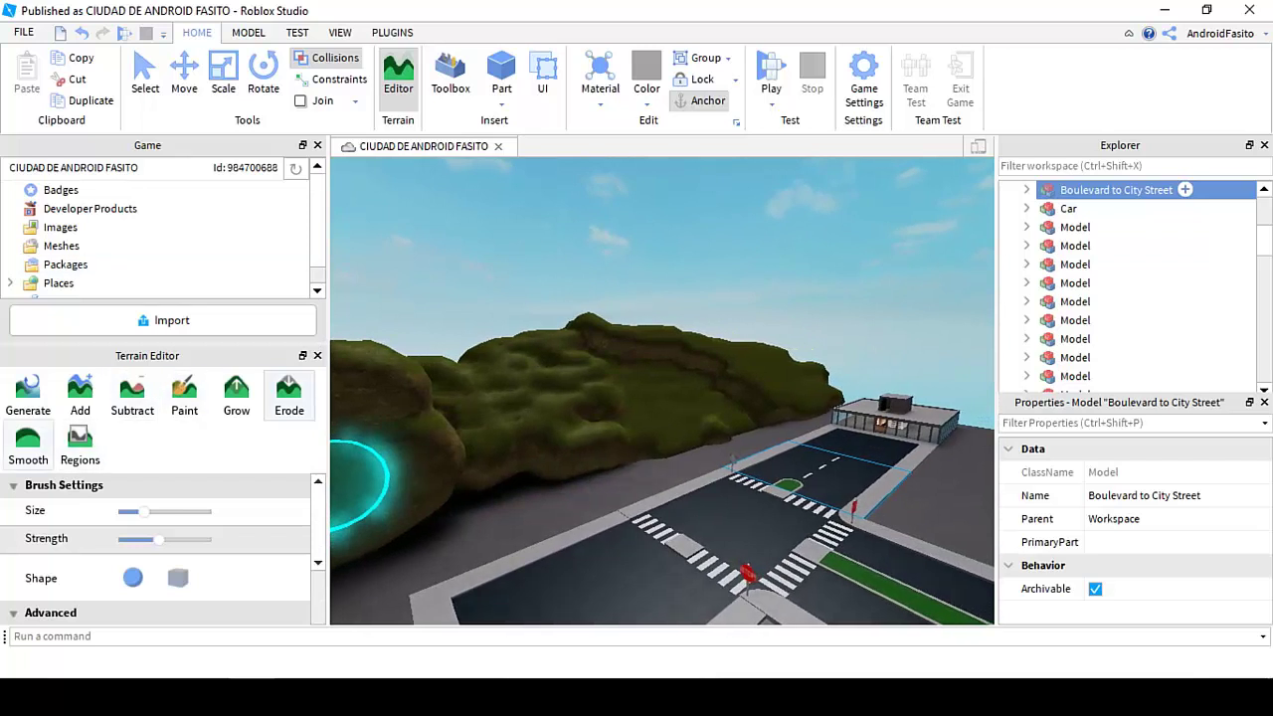
left_click_drag(144, 511, 207, 511)
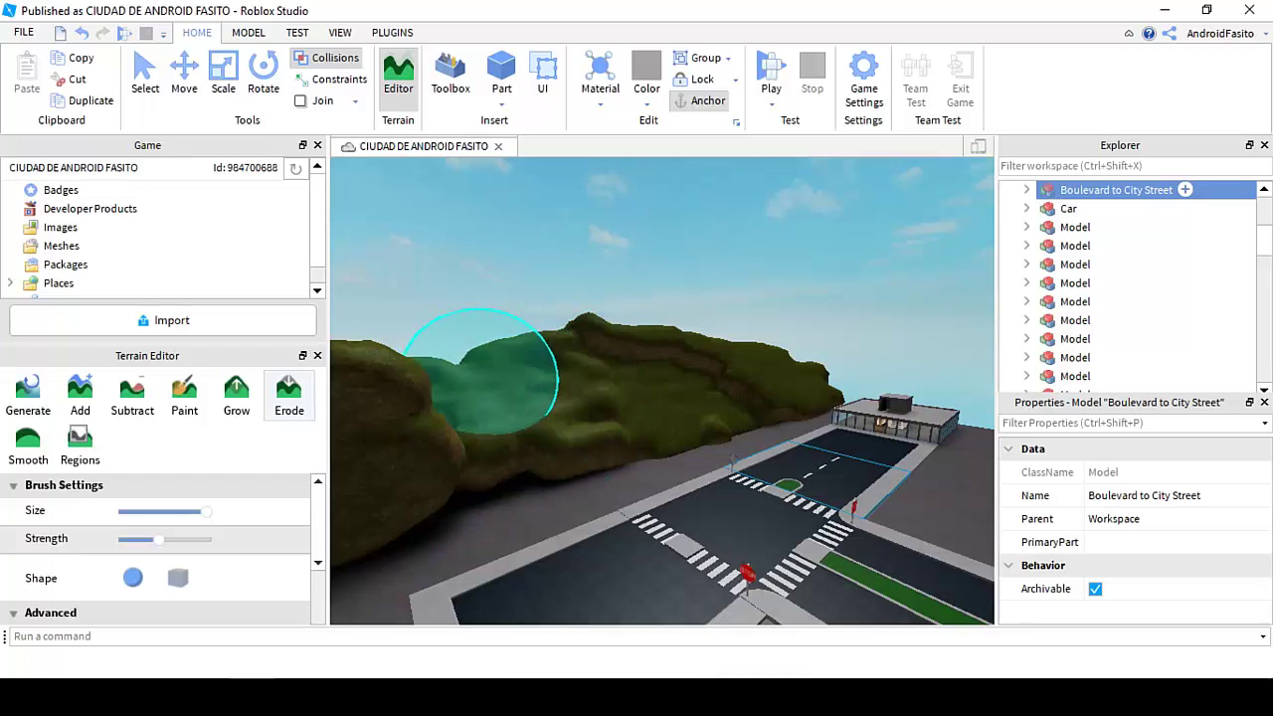
Step: Add large rounded masses of grass terrain along the baseplate's edges with the enlarged Add brush
left_click(80, 394)
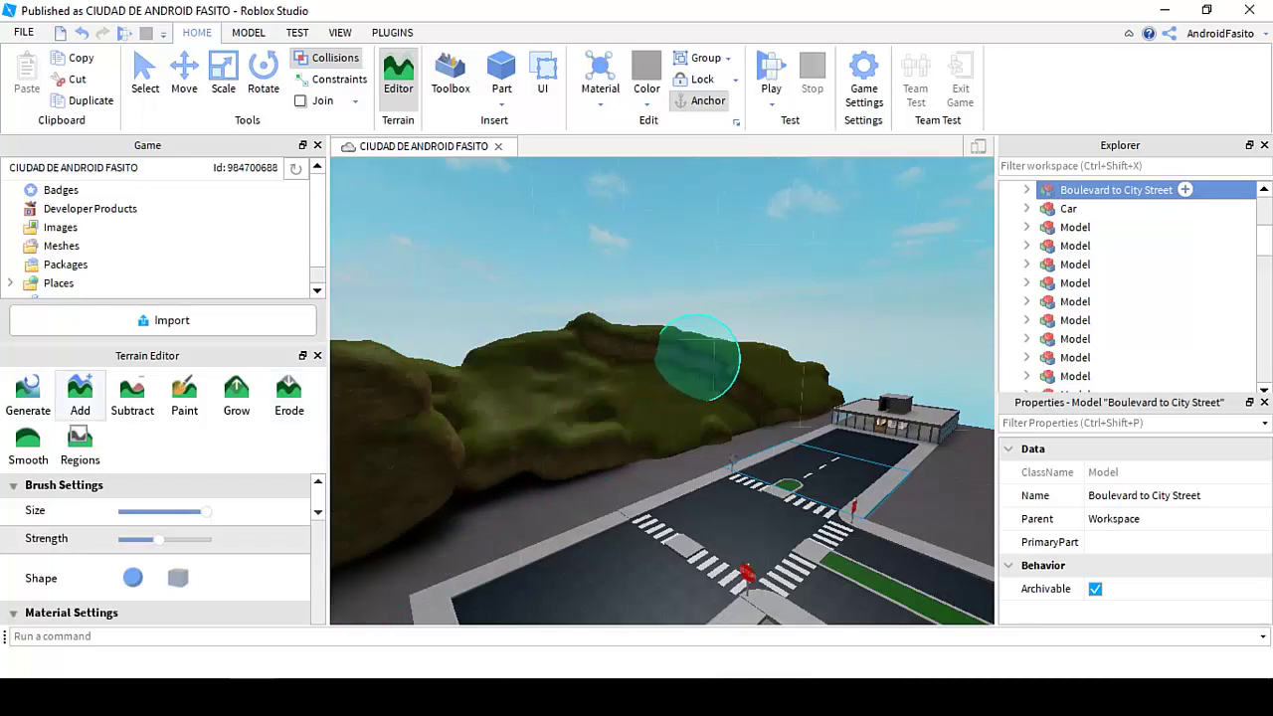
mouse_move(507, 427)
right_mouse_down()
mouse_move(471, 422)
mouse_move(489, 424)
right_mouse_up()
left_click_drag(489, 424, 398, 442)
scroll(577, 420, "down", 1)
right_click_drag(576, 421, 523, 421)
mouse_move(767, 394)
left_mouse_down()
mouse_move(472, 405)
mouse_move(805, 370)
mouse_move(711, 400)
left_mouse_up()
mouse_move(898, 500)
right_mouse_down()
mouse_move(954, 507)
mouse_move(786, 517)
mouse_move(809, 437)
mouse_move(830, 492)
mouse_move(540, 455)
mouse_move(583, 454)
mouse_move(412, 398)
right_mouse_up()
scroll(944, 507, "down", 3)
scroll(801, 492, "down", 5)
scroll(832, 476, "down", 5)
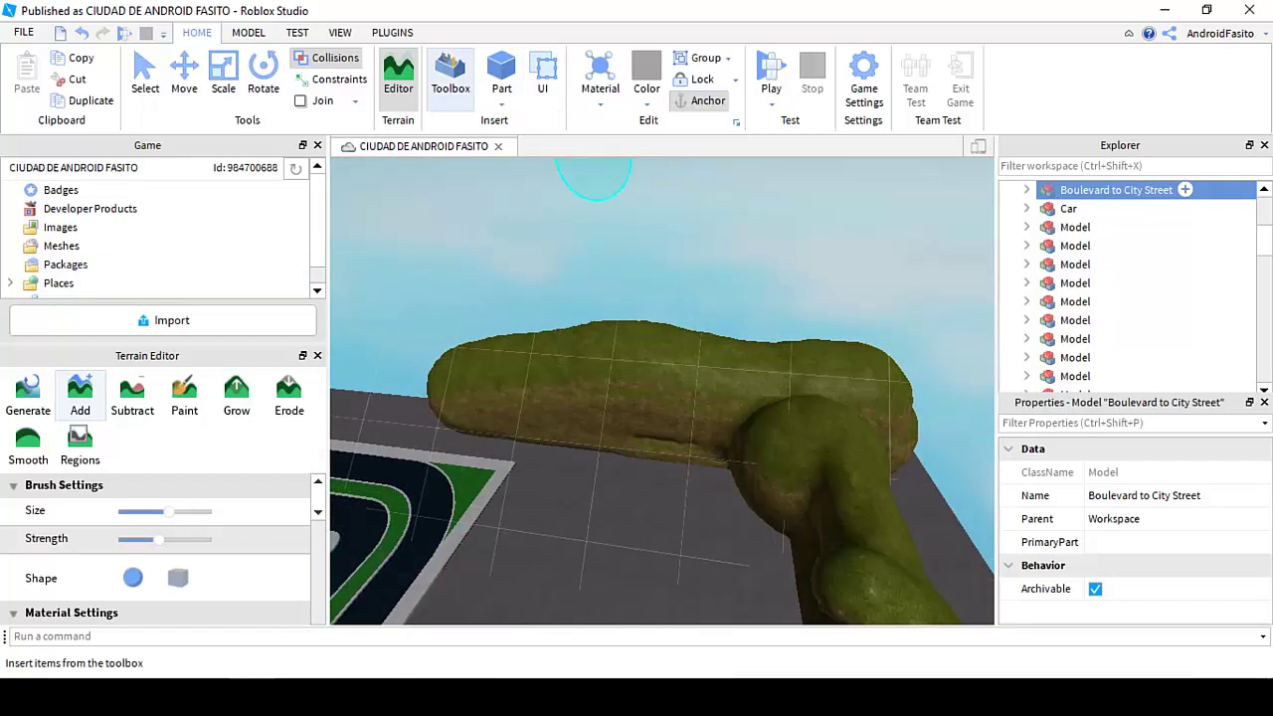
Step: Open the Toolbox and insert the [Public] BMW X3 car model from the city results near the building at the street's end
left_click(451, 78)
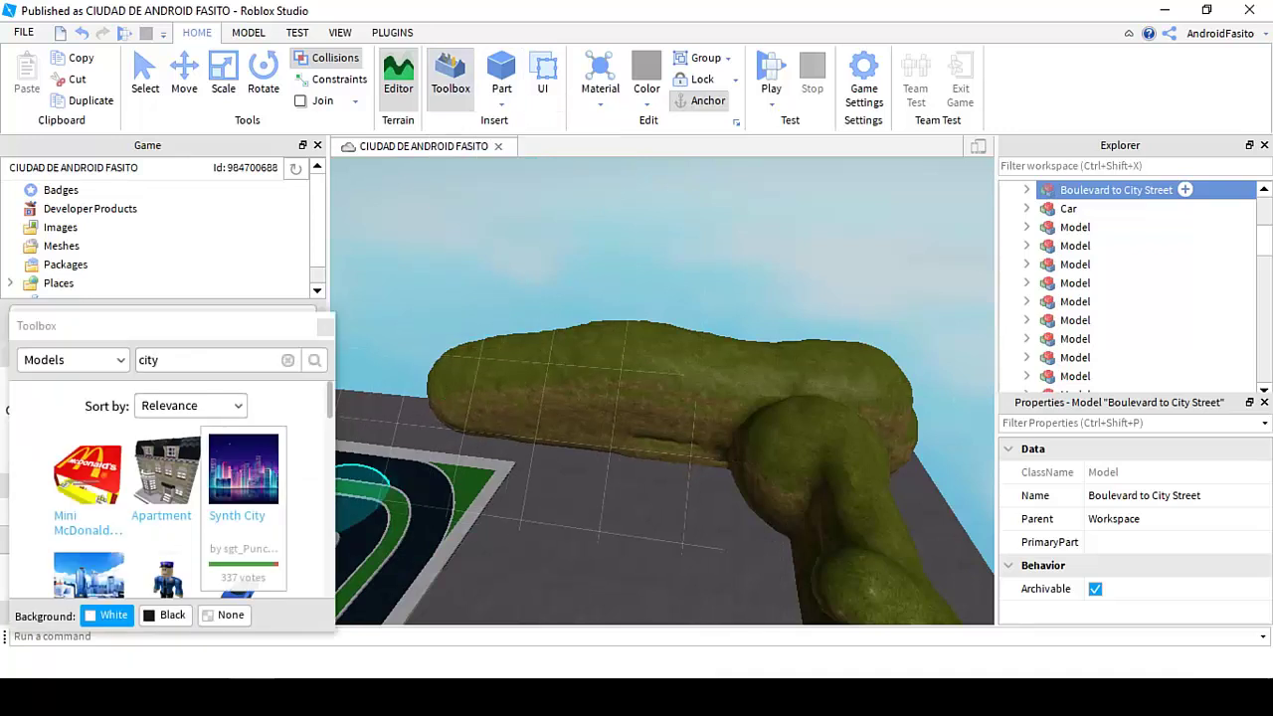
right_click_drag(497, 485, 587, 486)
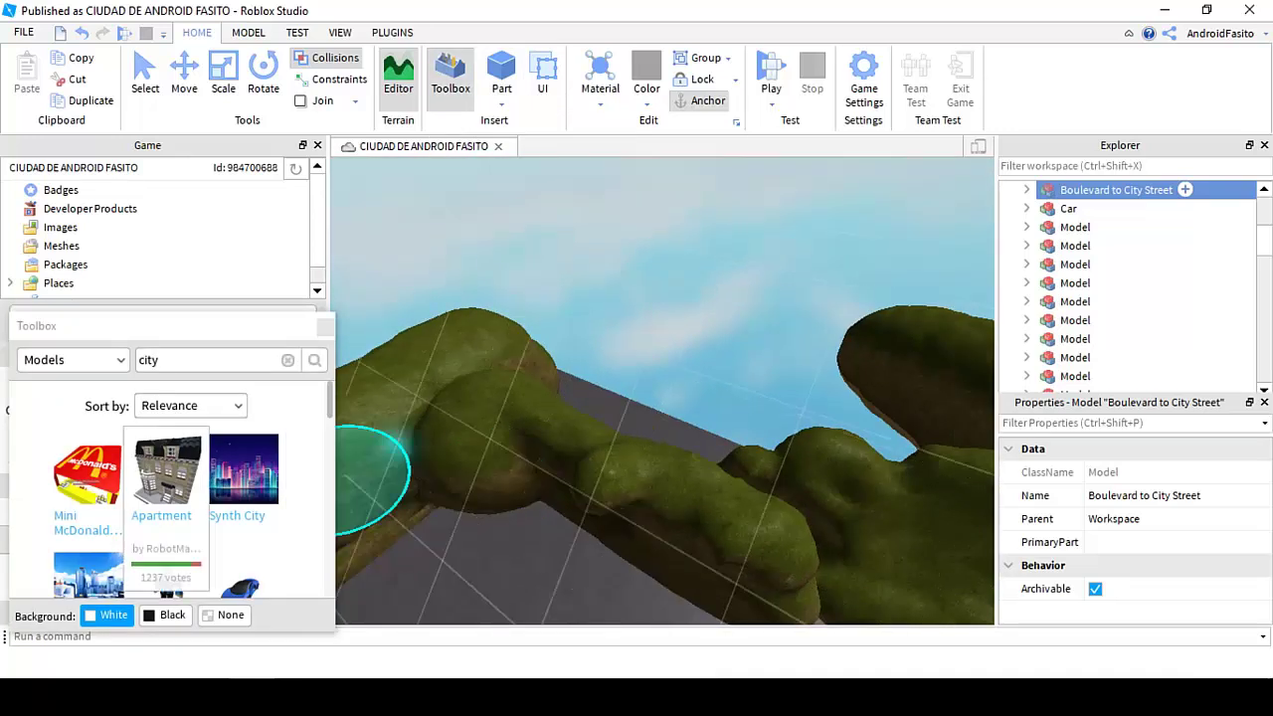
scroll(167, 477, "down", 2)
scroll(244, 487, "down", 2)
right_click_drag(489, 499, 477, 502)
scroll(478, 502, "up", 10)
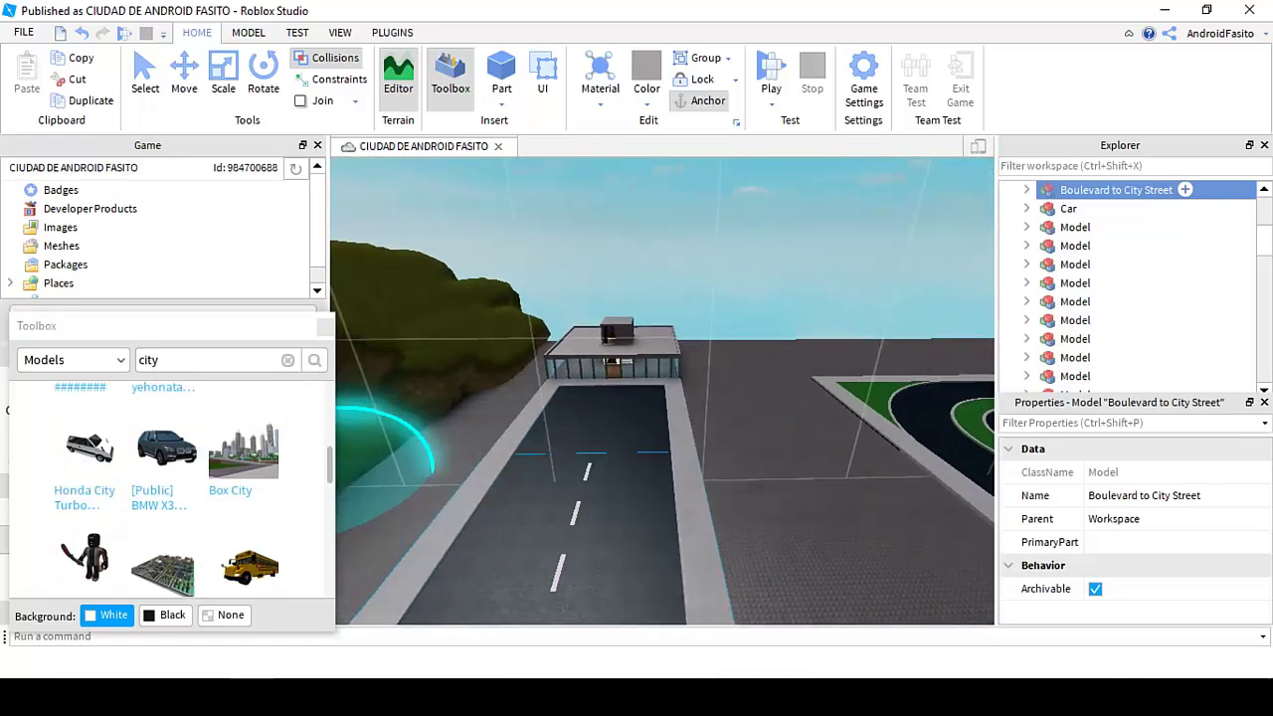
left_click(166, 449)
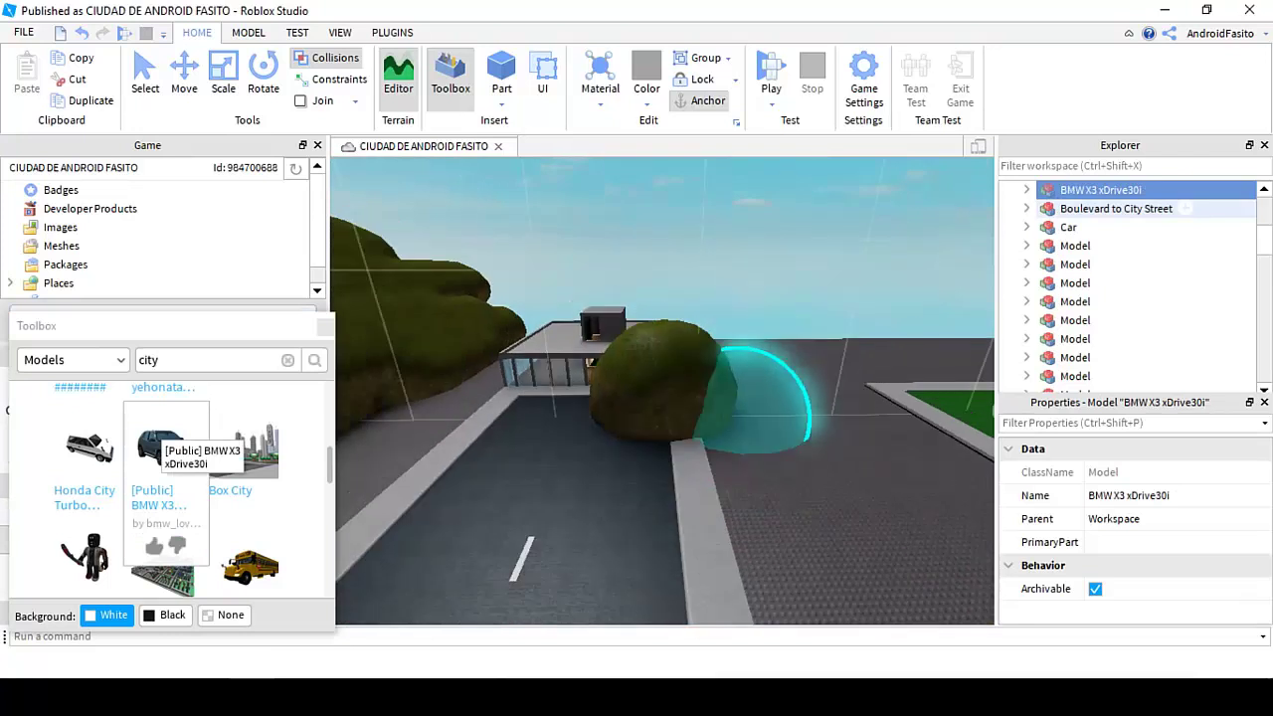
Step: Undo the terrain blob covering the car, switch from terrain editing to the Rotate tool, and deselect the BMW for a close view
key("ctrl+z")
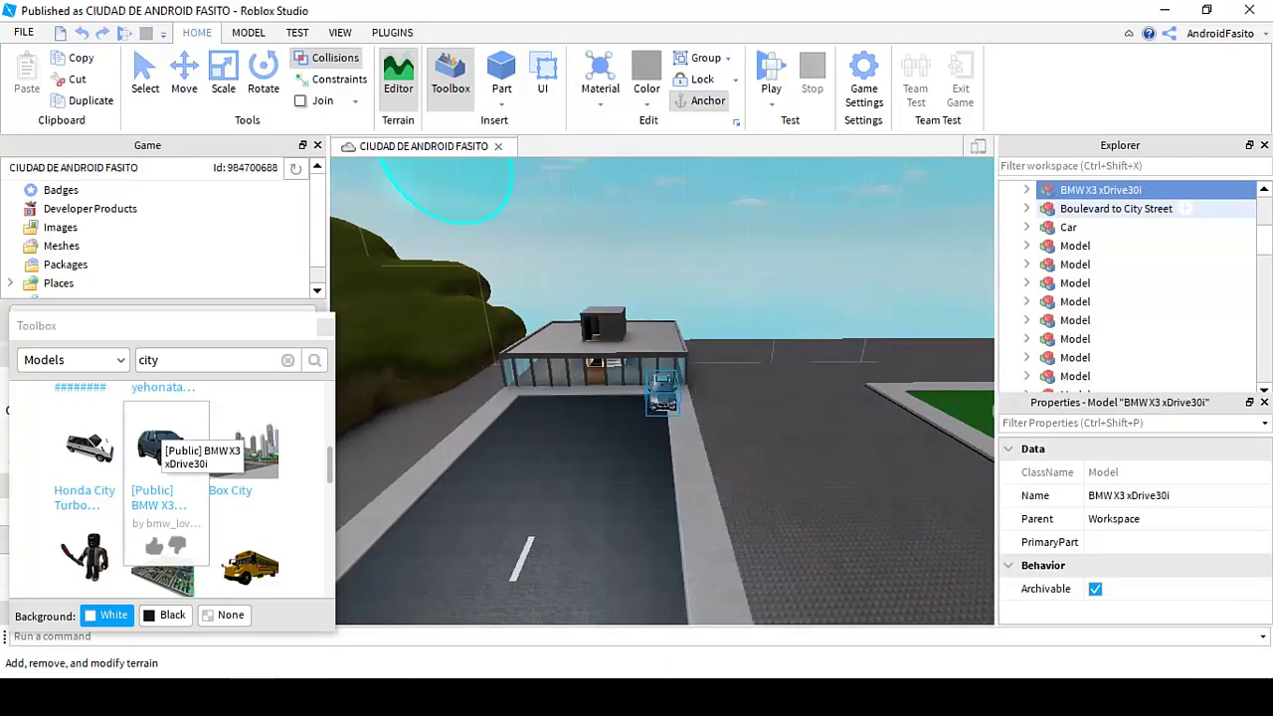
key("ctrl+4")
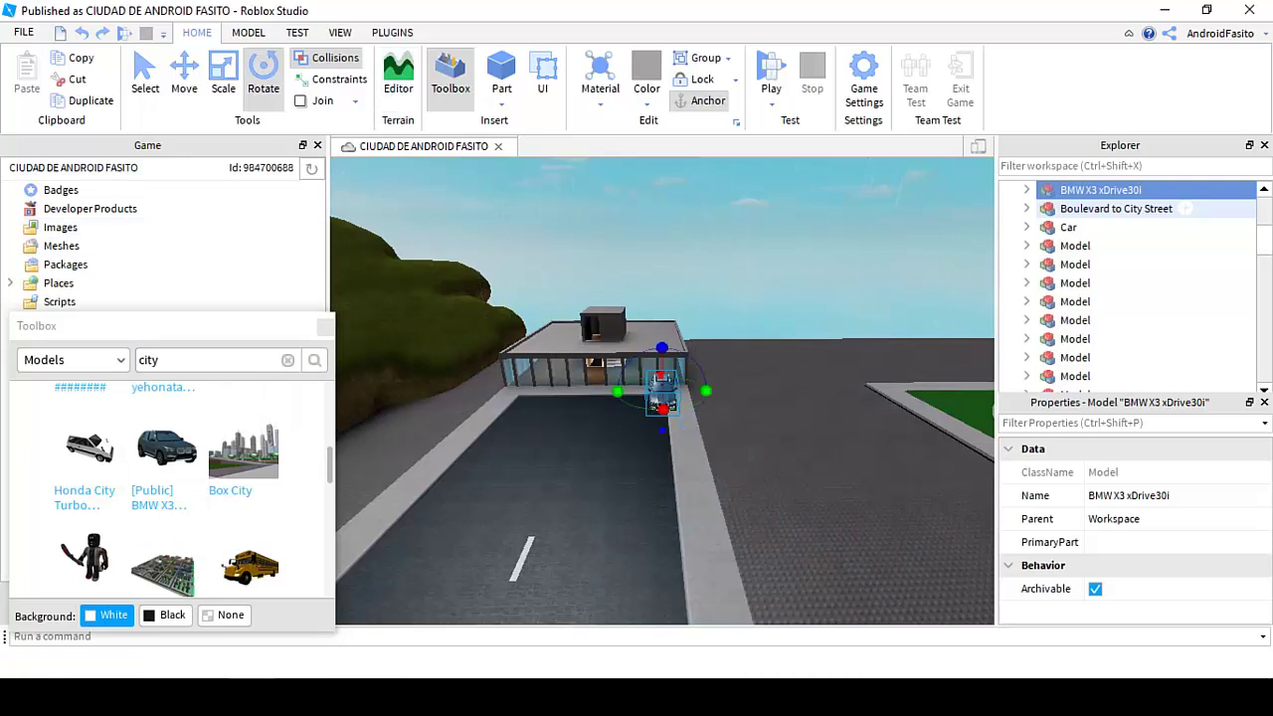
left_click(795, 448)
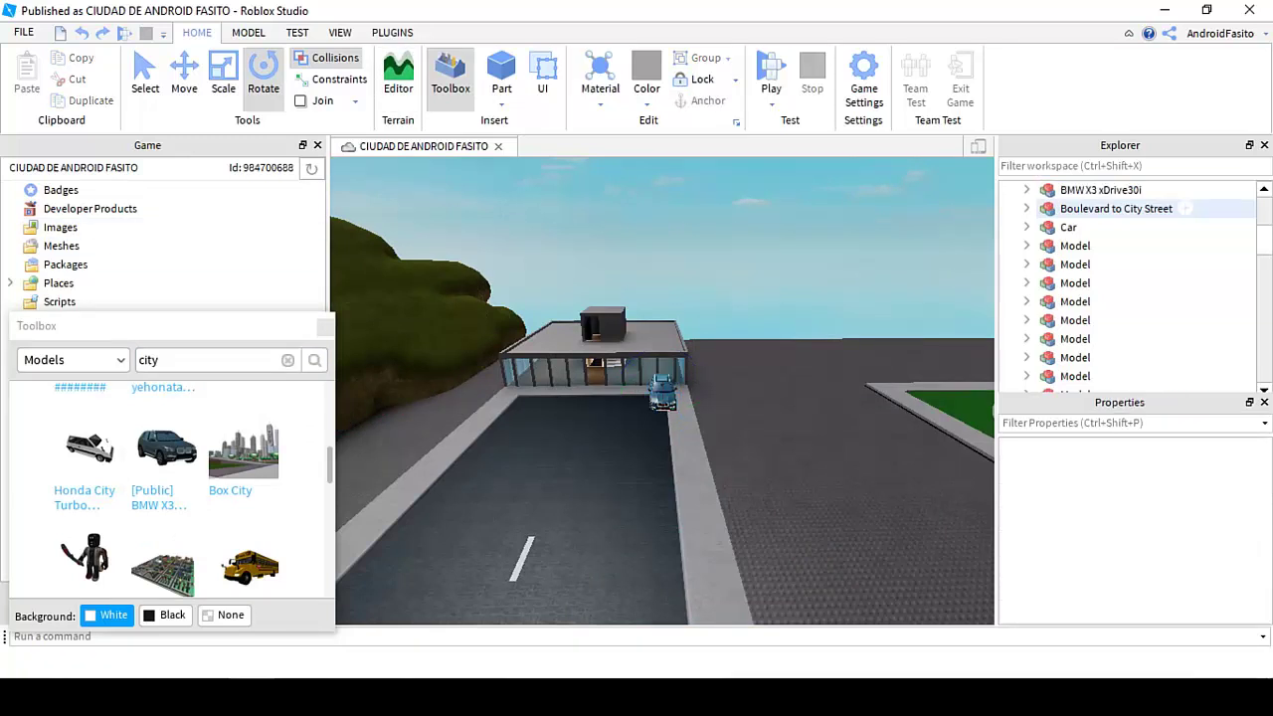
key("w")
right_click_drag(662, 398, 795, 398)
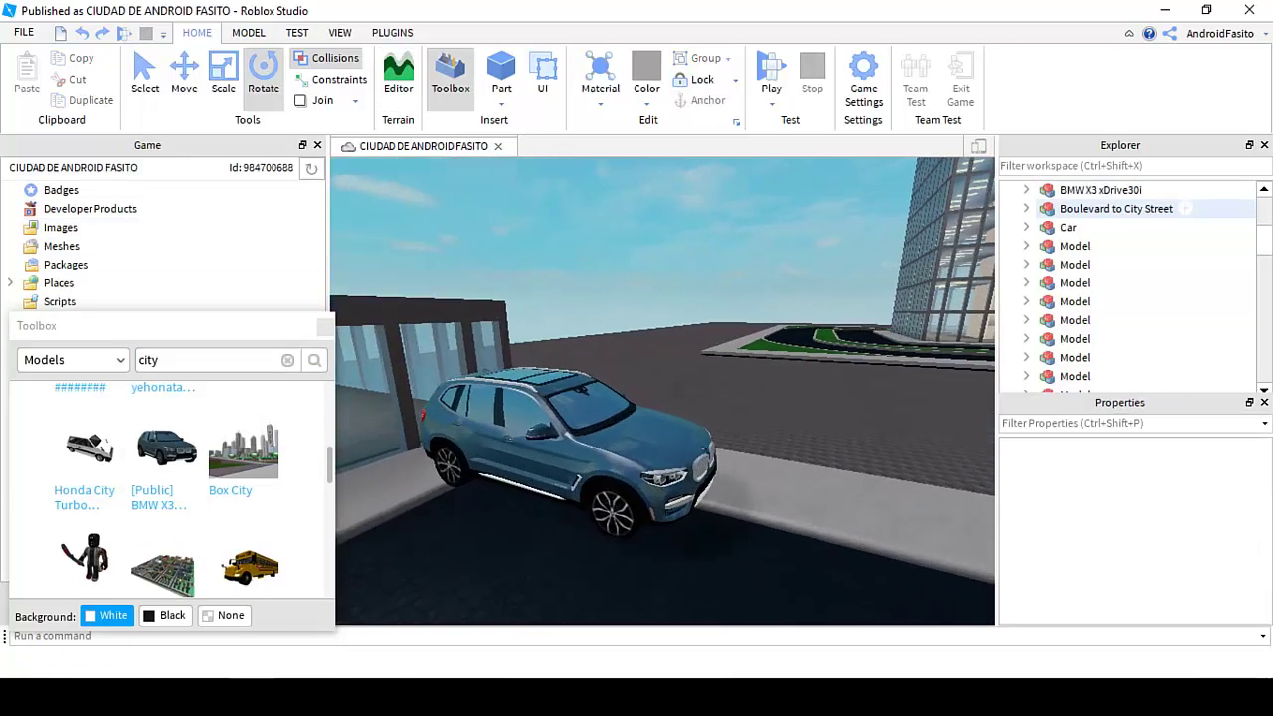
Step: Try out the SWAT NPC model from the Toolbox on the open ground near the street, and delete it again
scroll(164, 462, "down", 2)
scroll(164, 468, "down", 3)
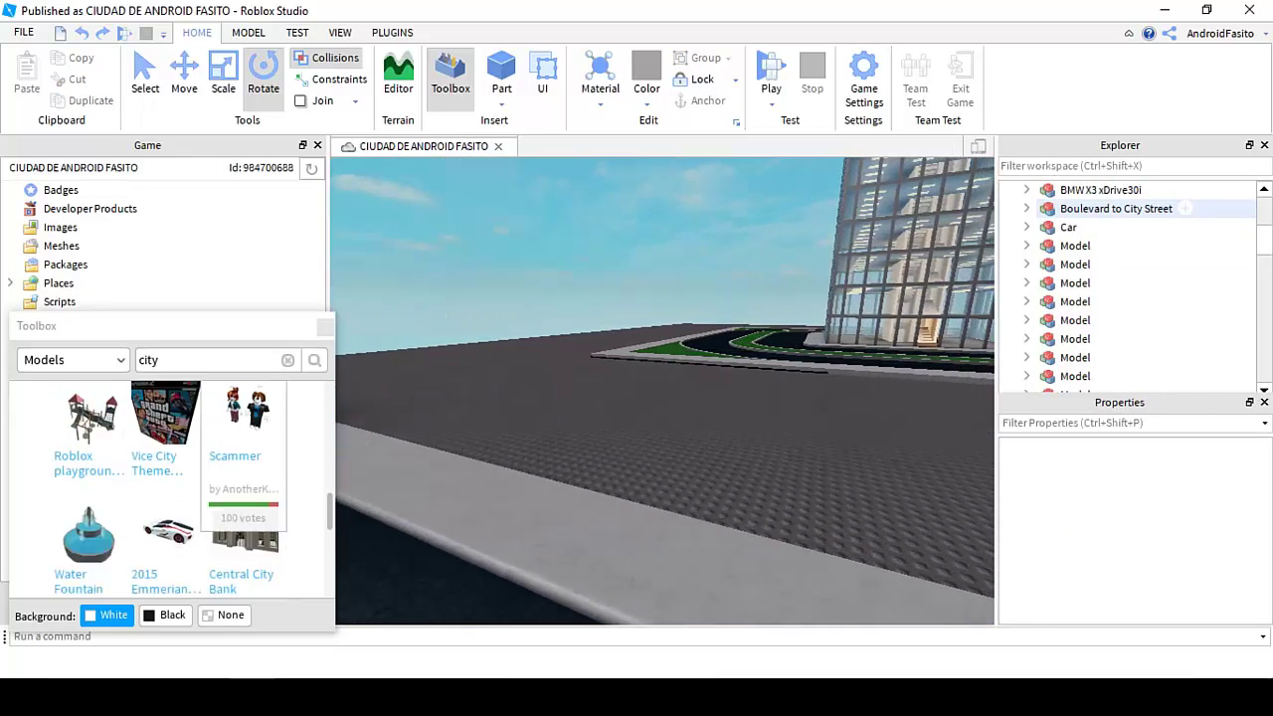
scroll(199, 467, "down", 3)
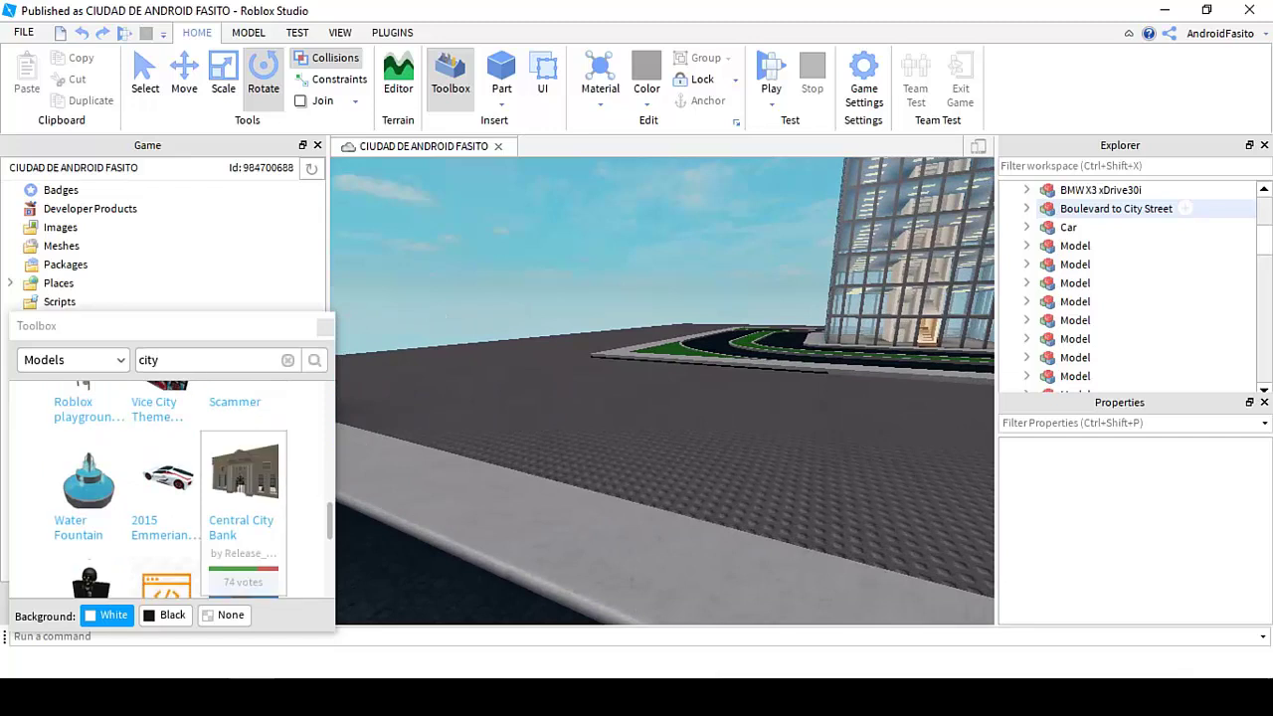
key("d")
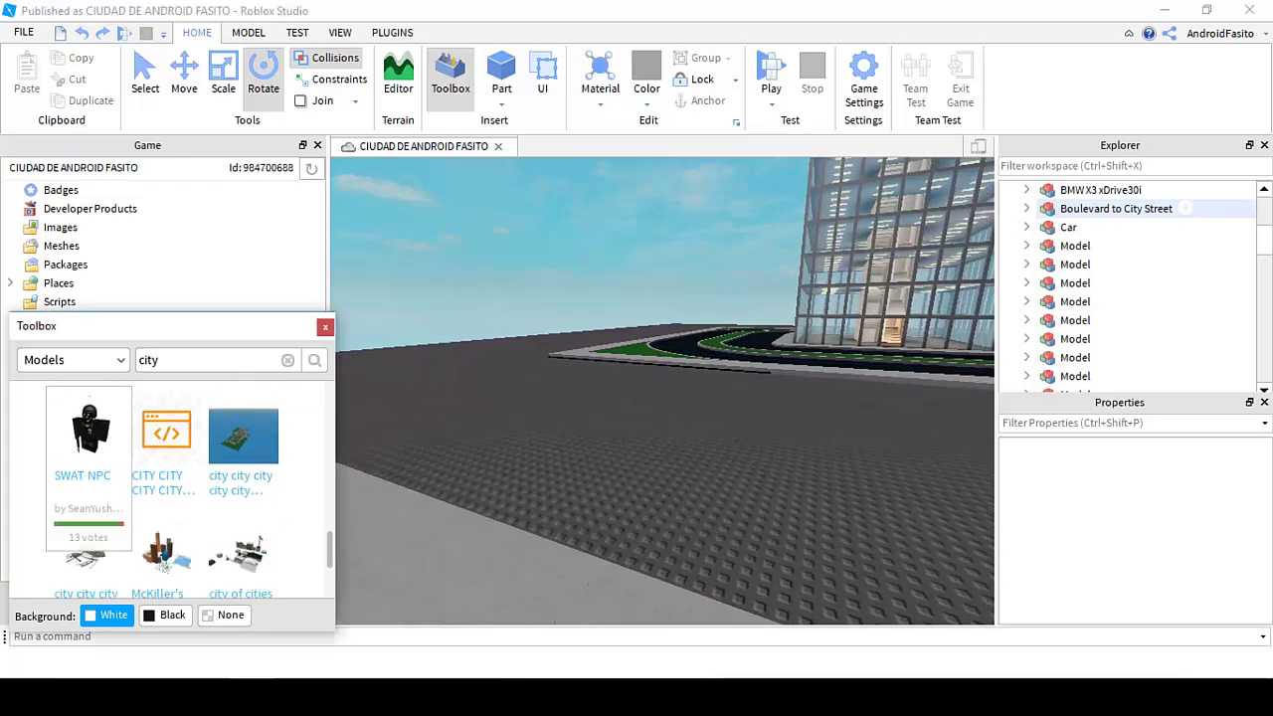
left_click(90, 432)
key("s")
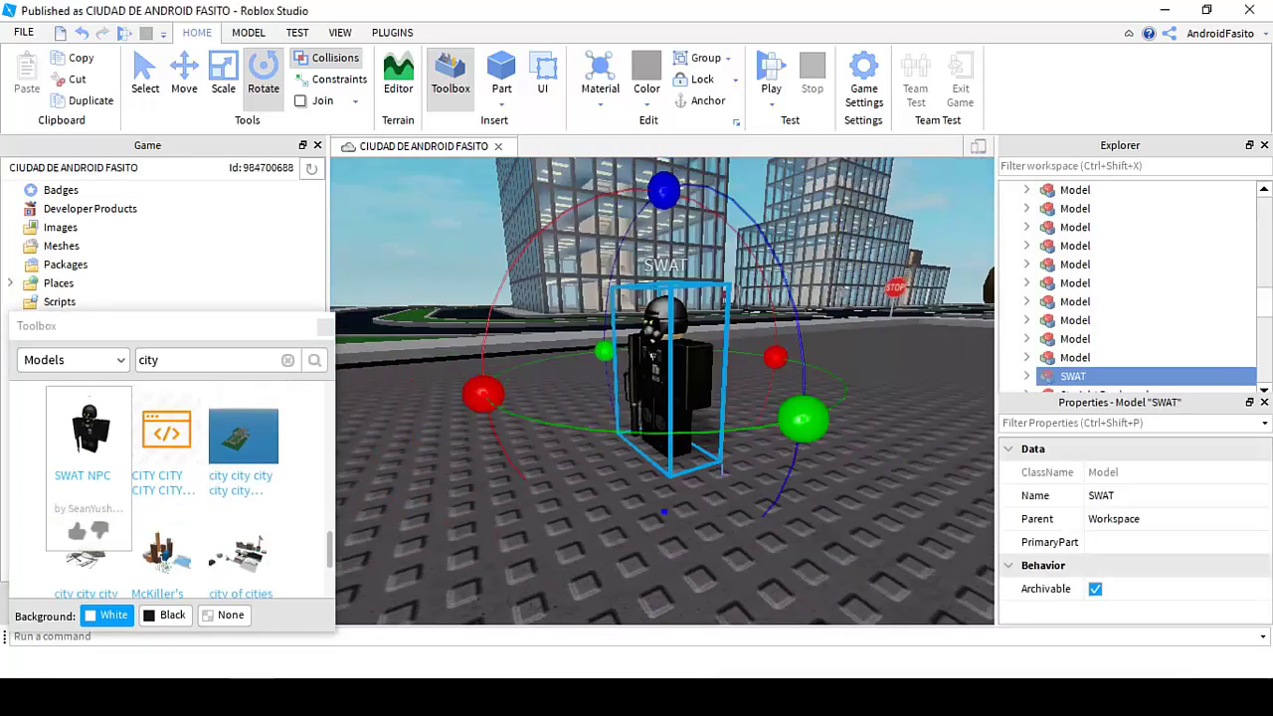
key("s")
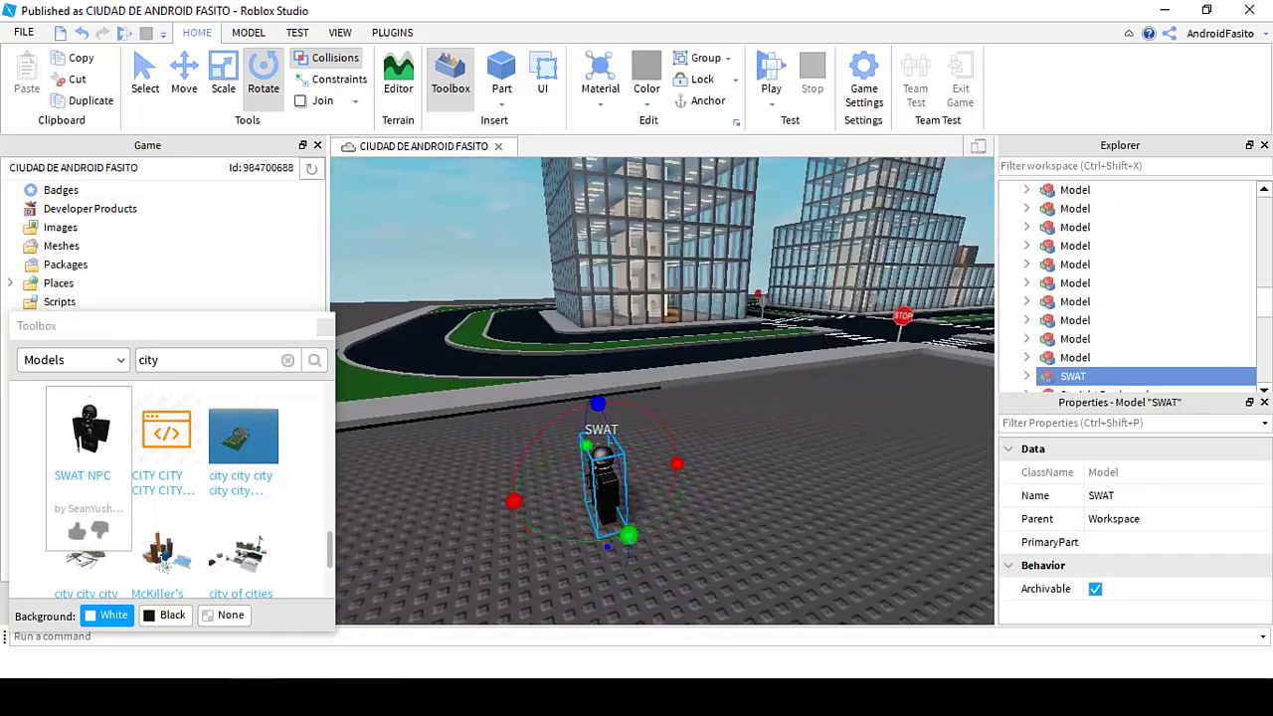
key("d")
key("s")
right_click_drag(755, 398, 572, 397)
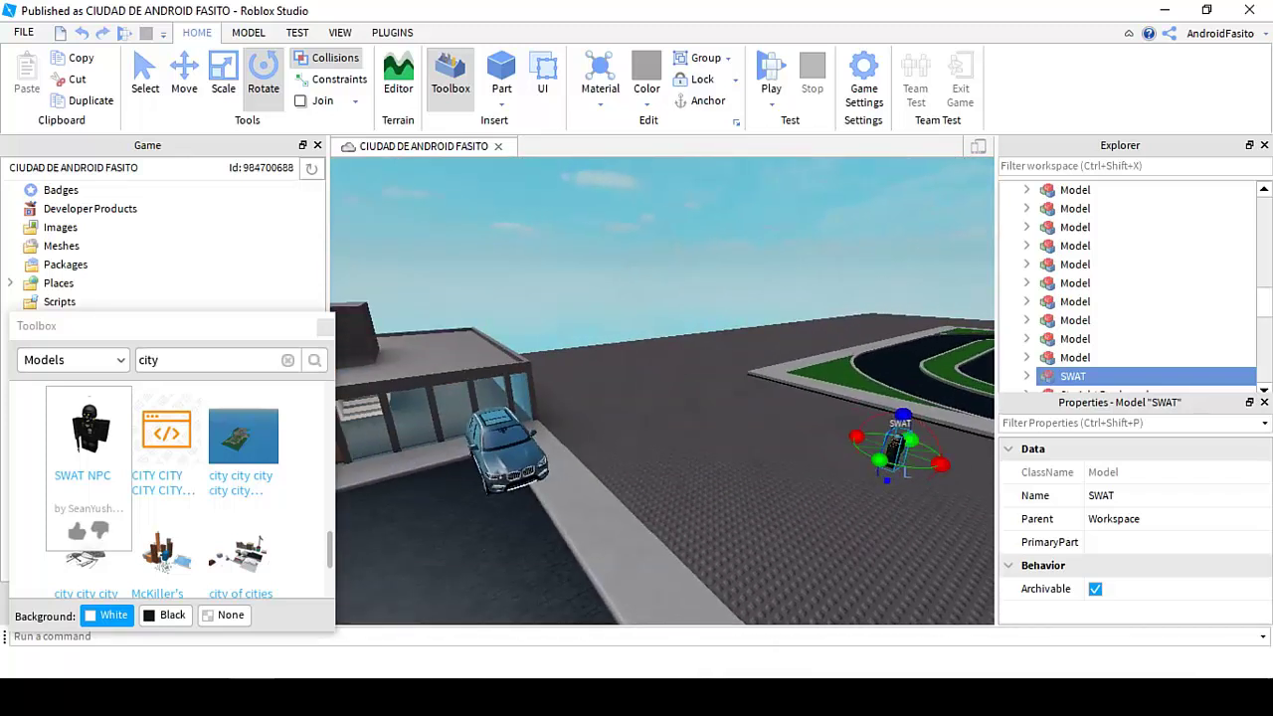
key("Delete")
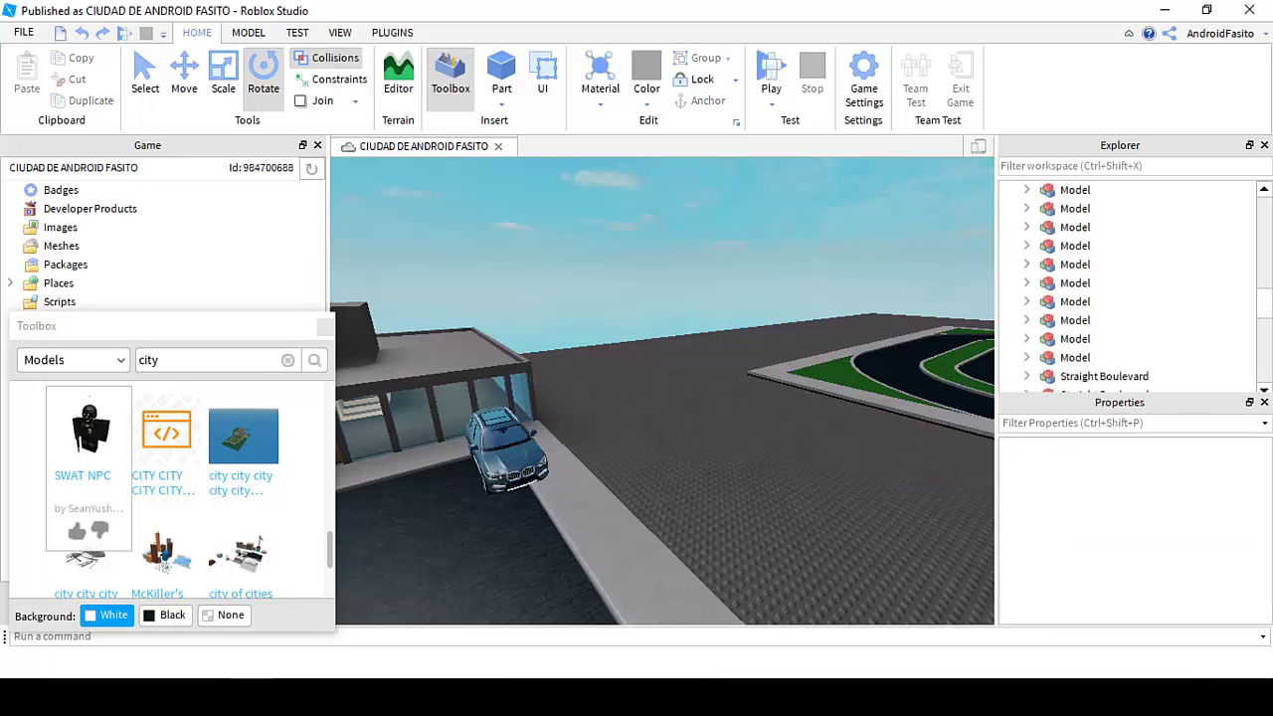
Step: Insert the "City" boulevard model with the green median from the Toolbox beside the street with the BMW
scroll(90, 467, "down", 3)
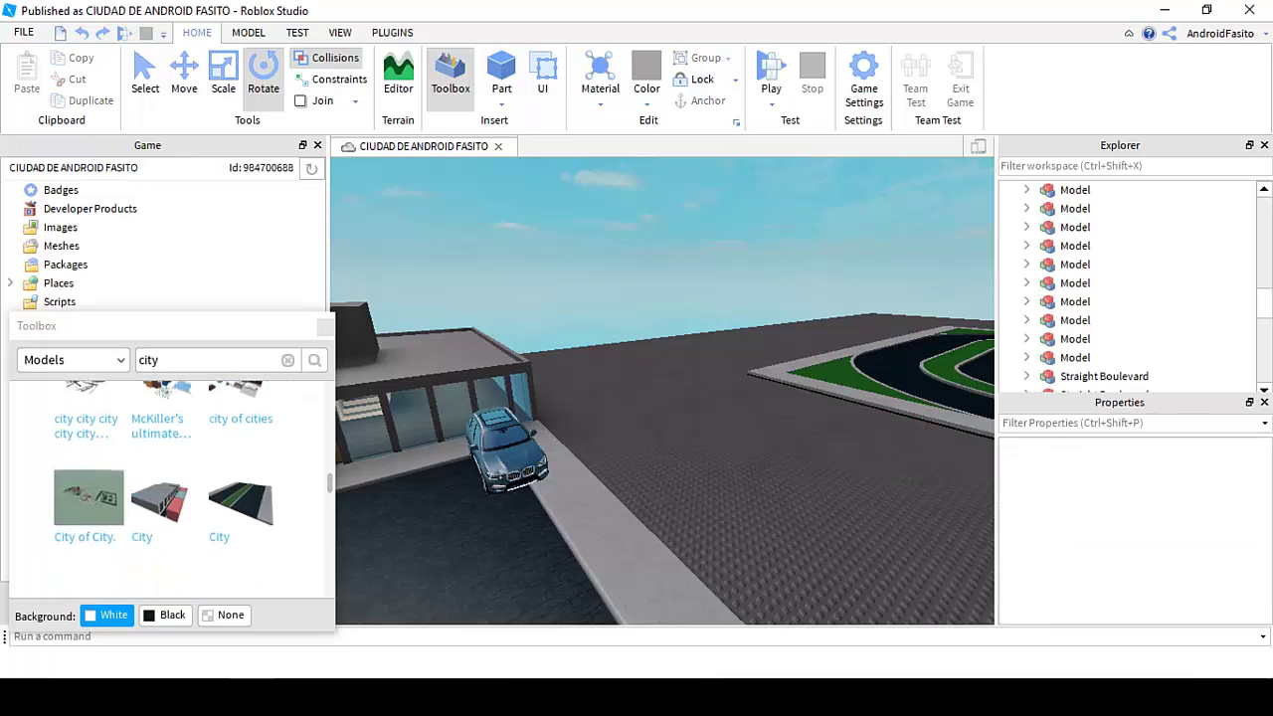
scroll(243, 507, "down", 2)
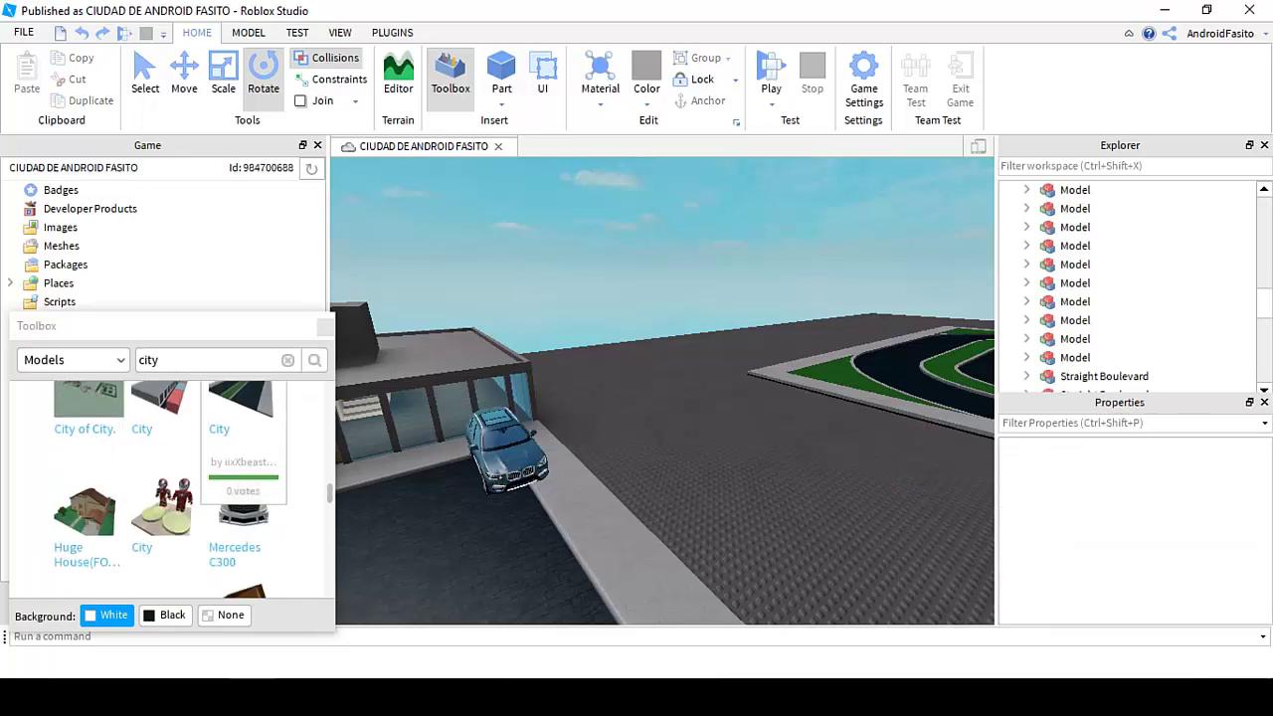
scroll(244, 507, "up", 1)
left_click(242, 444)
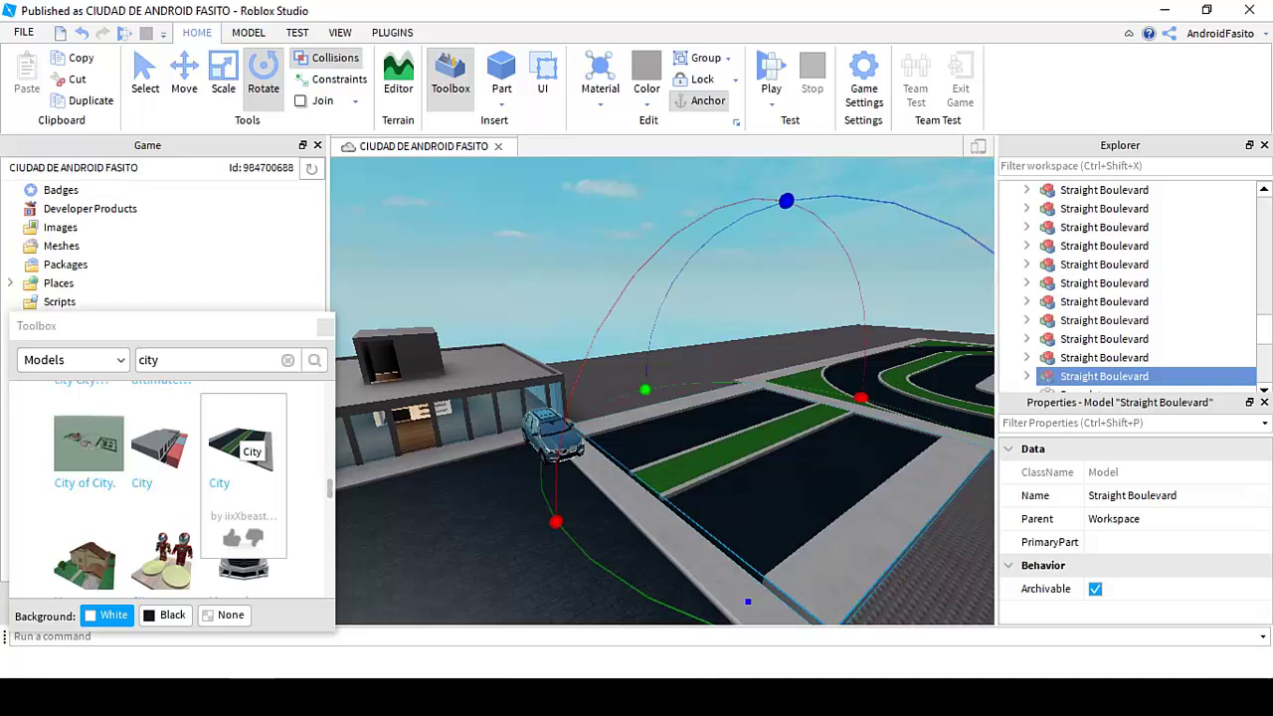
Step: Try raising the inserted boulevard model slightly and ungrouping it, and undo these changes together with its insertion beside the street
key("ctrl+1")
key("ctrl+2")
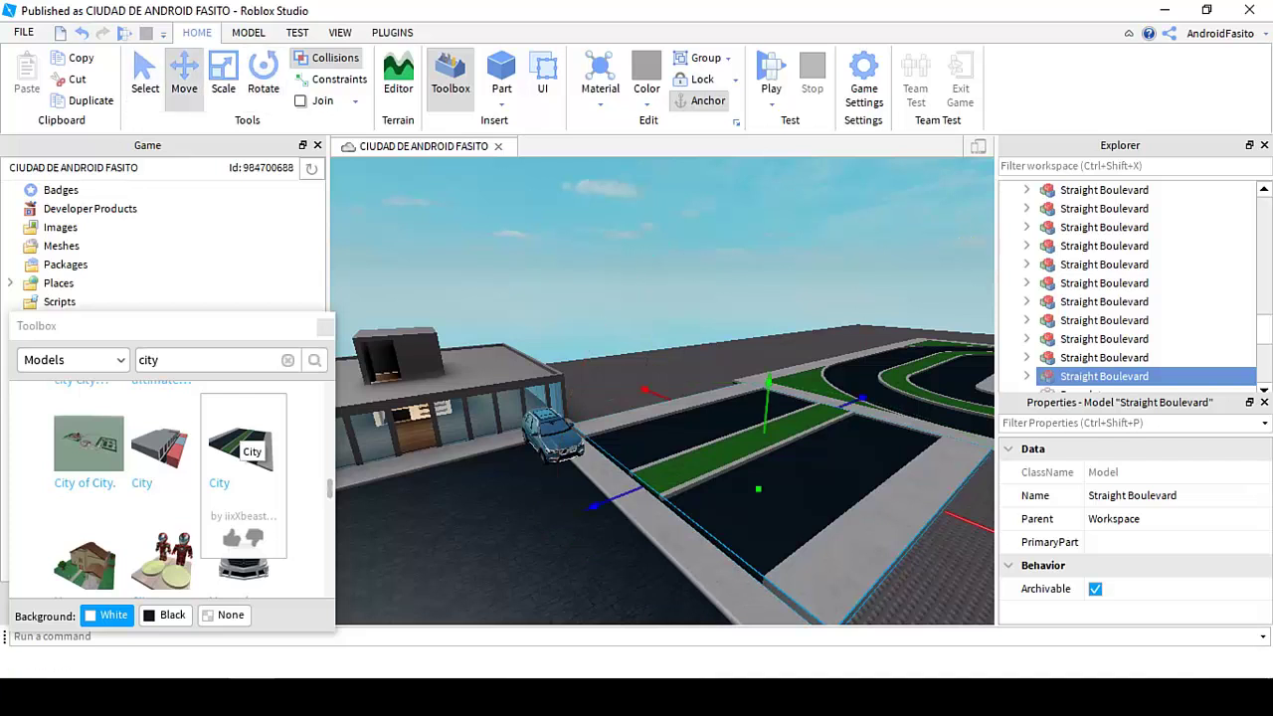
mouse_move(768, 382)
left_mouse_down()
mouse_move(781, 239)
mouse_move(769, 372)
left_mouse_up()
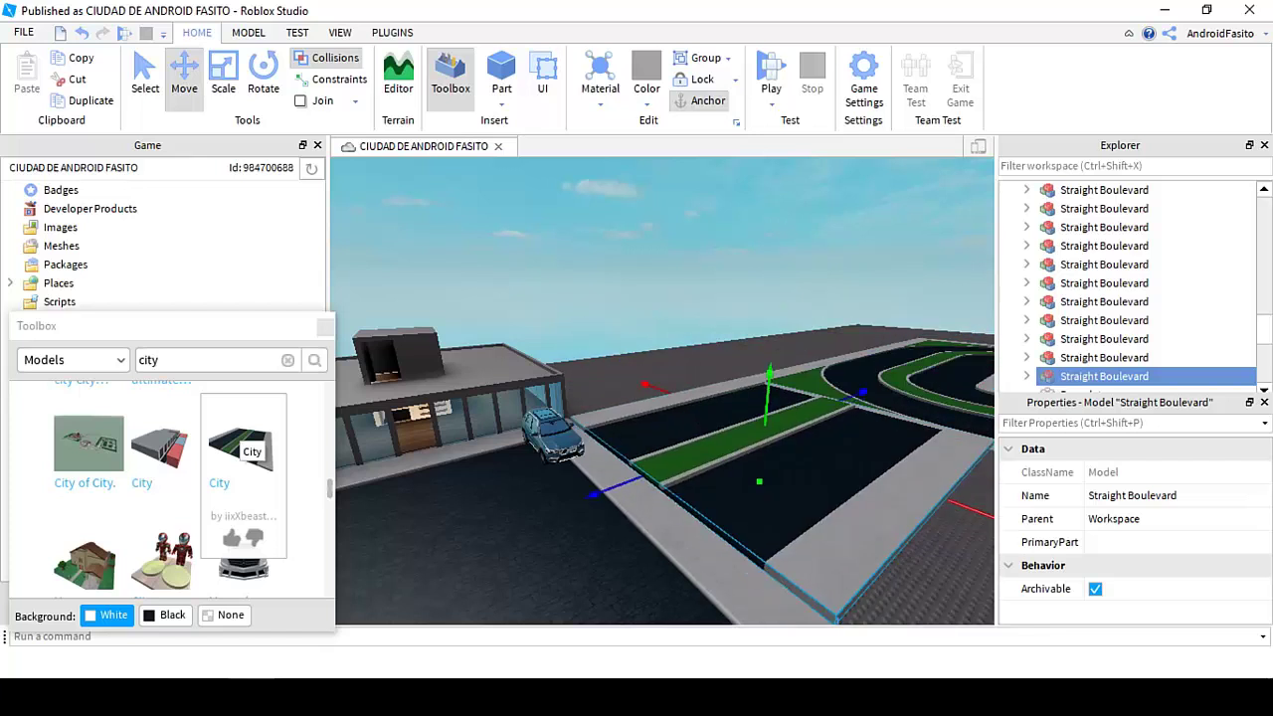
key("ctrl+z")
key("ctrl+u")
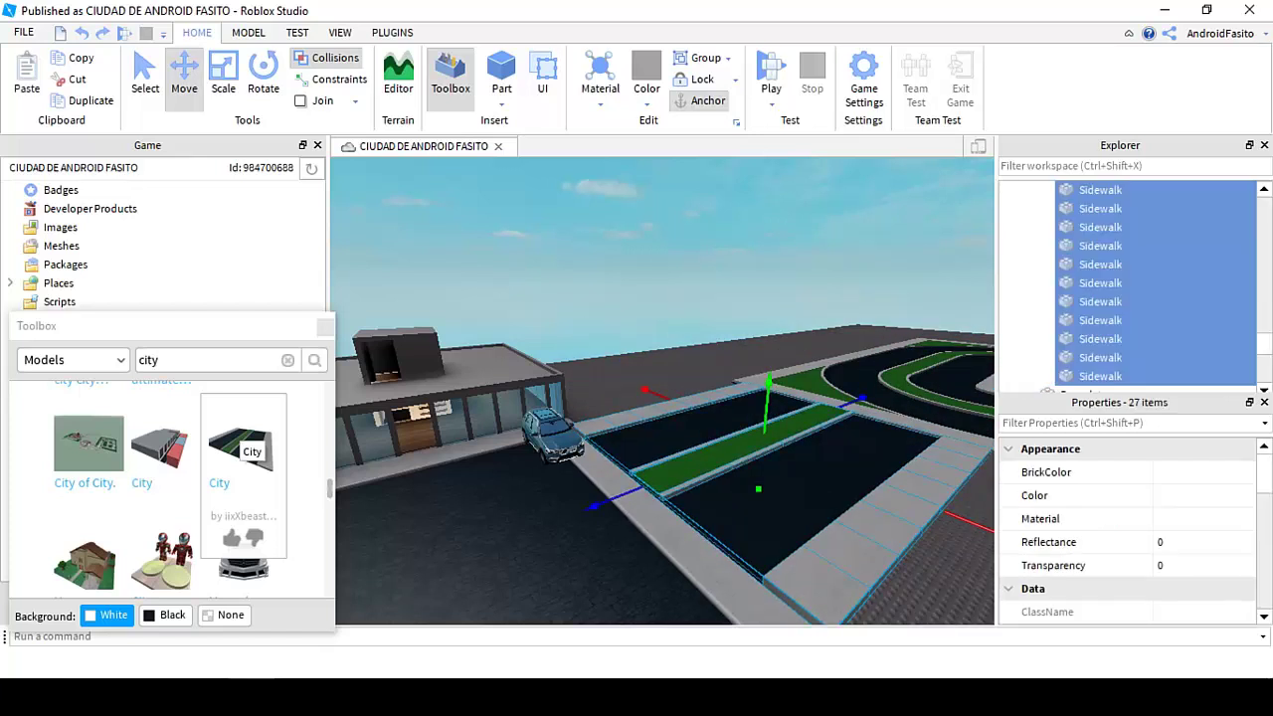
key("ctrl+z")
key("ctrl+z")
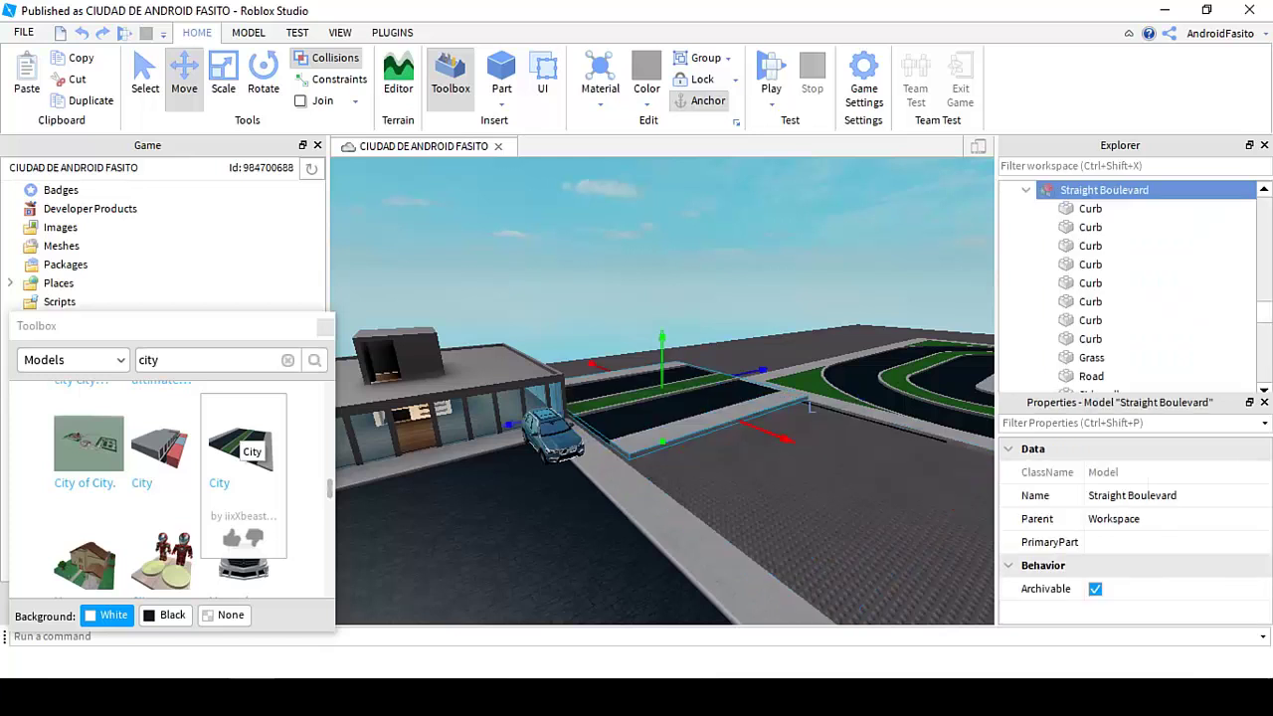
Step: Find the meep city.exe rifle among the city models in the Toolbox and insert it into the starter pack
scroll(166, 527, "down", 3)
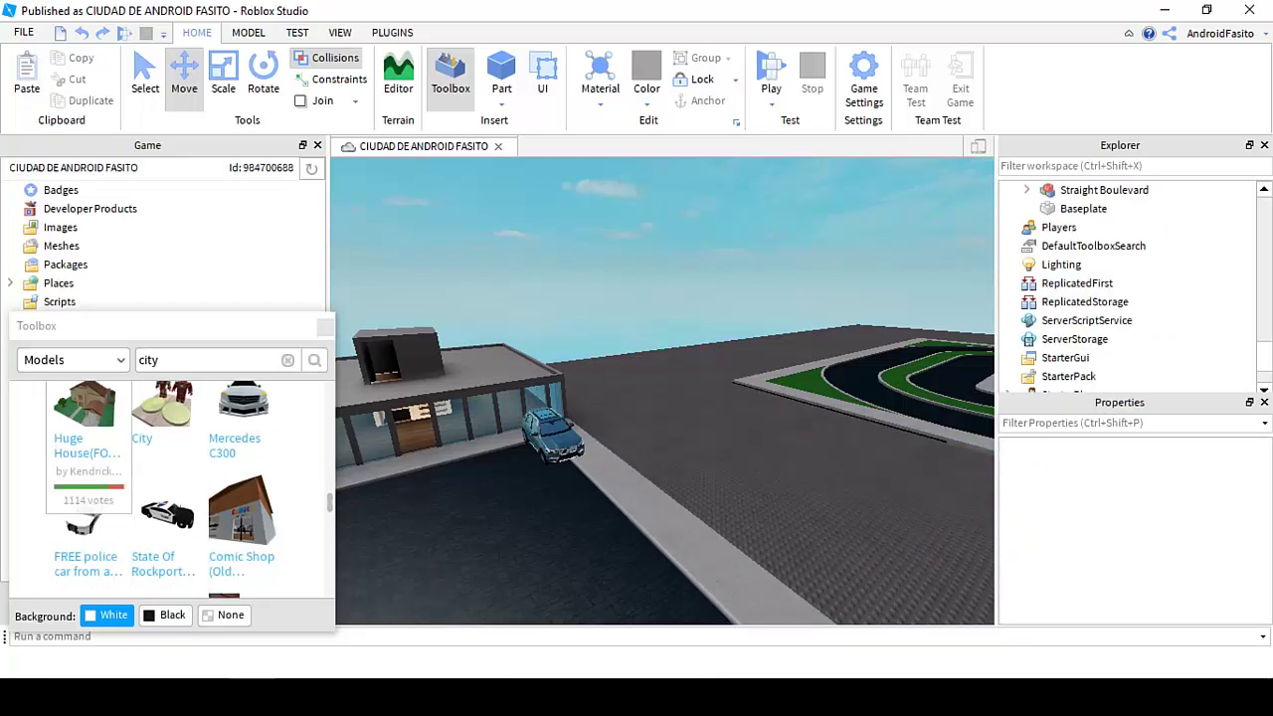
scroll(657, 390, "down", 2)
scroll(217, 519, "down", 3)
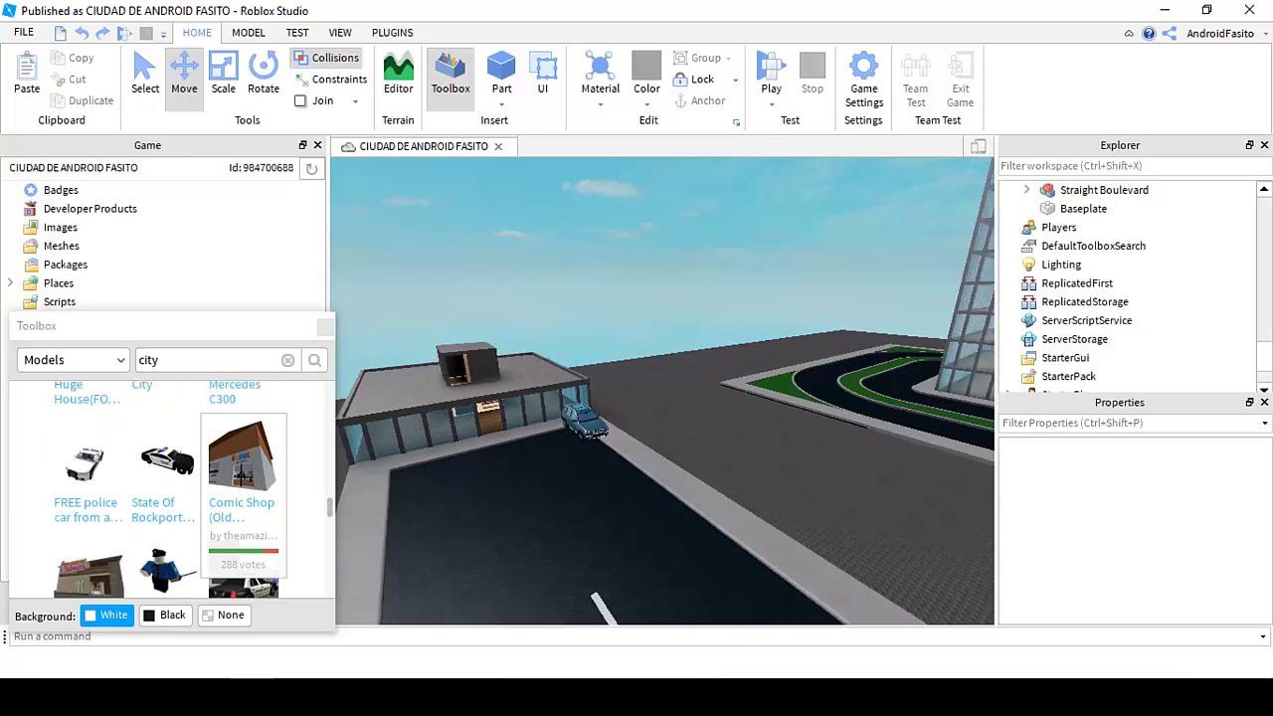
scroll(244, 527, "down", 3)
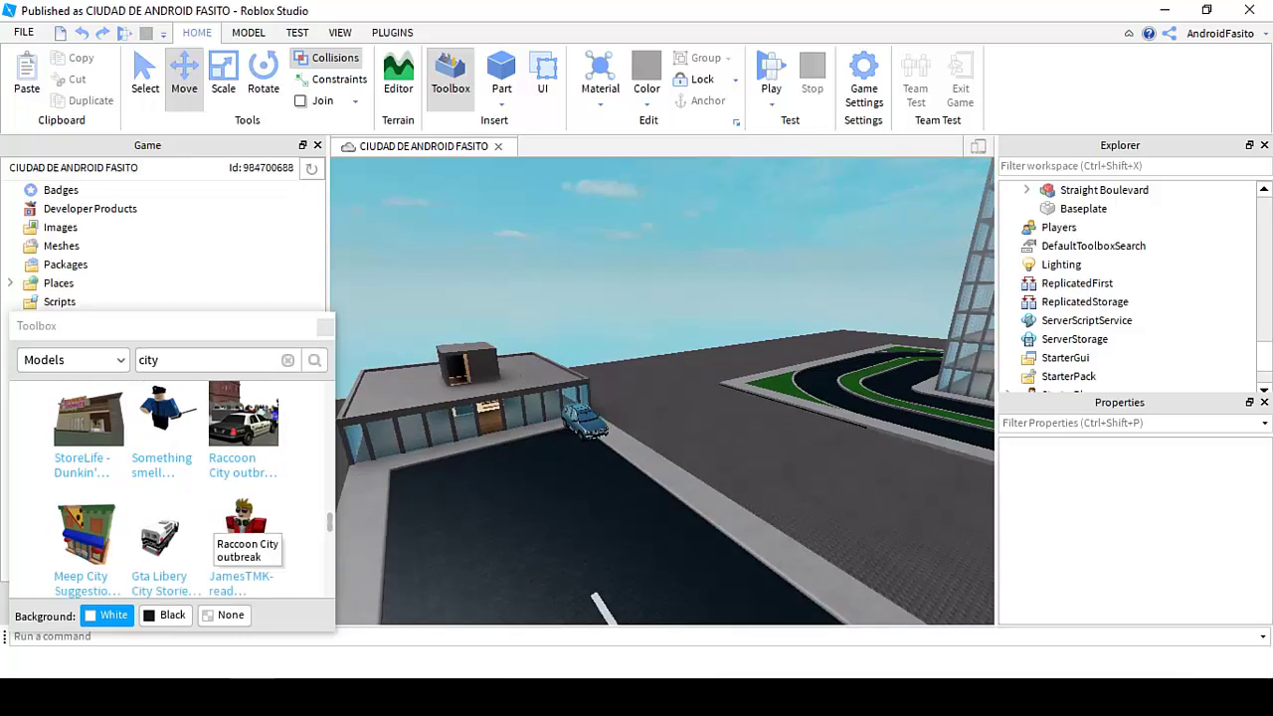
left_click(184, 537)
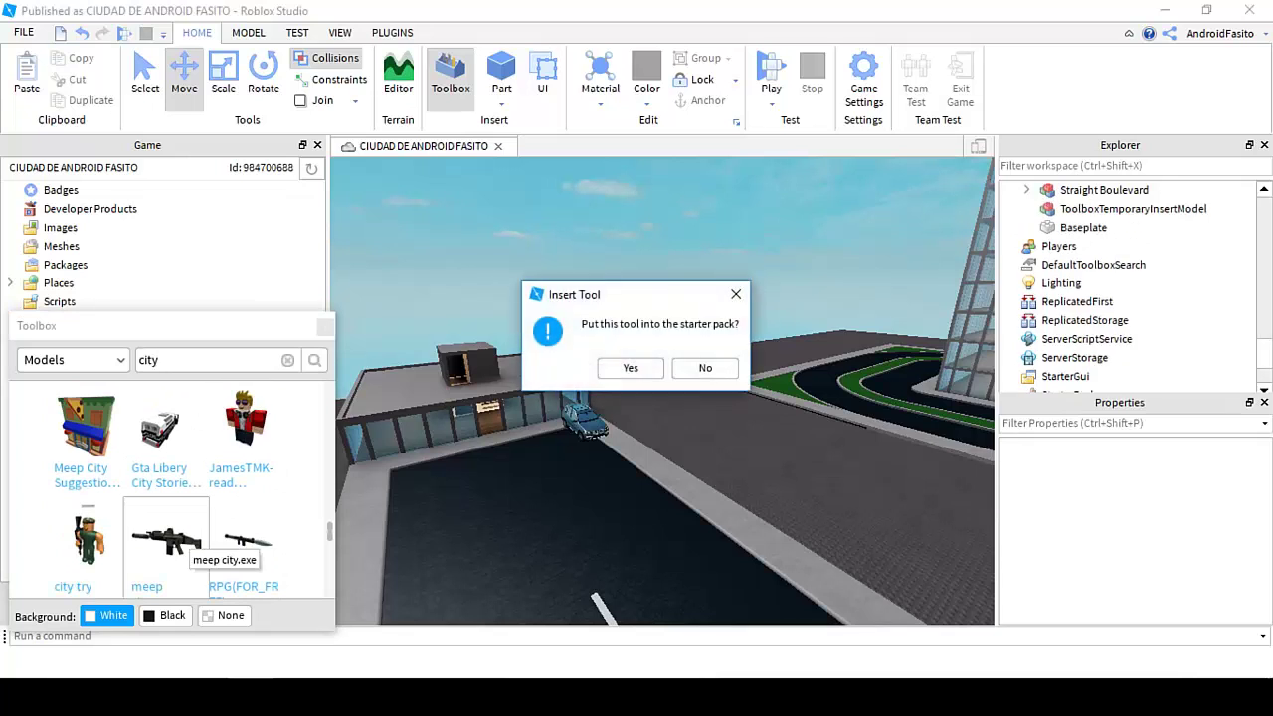
key("Return")
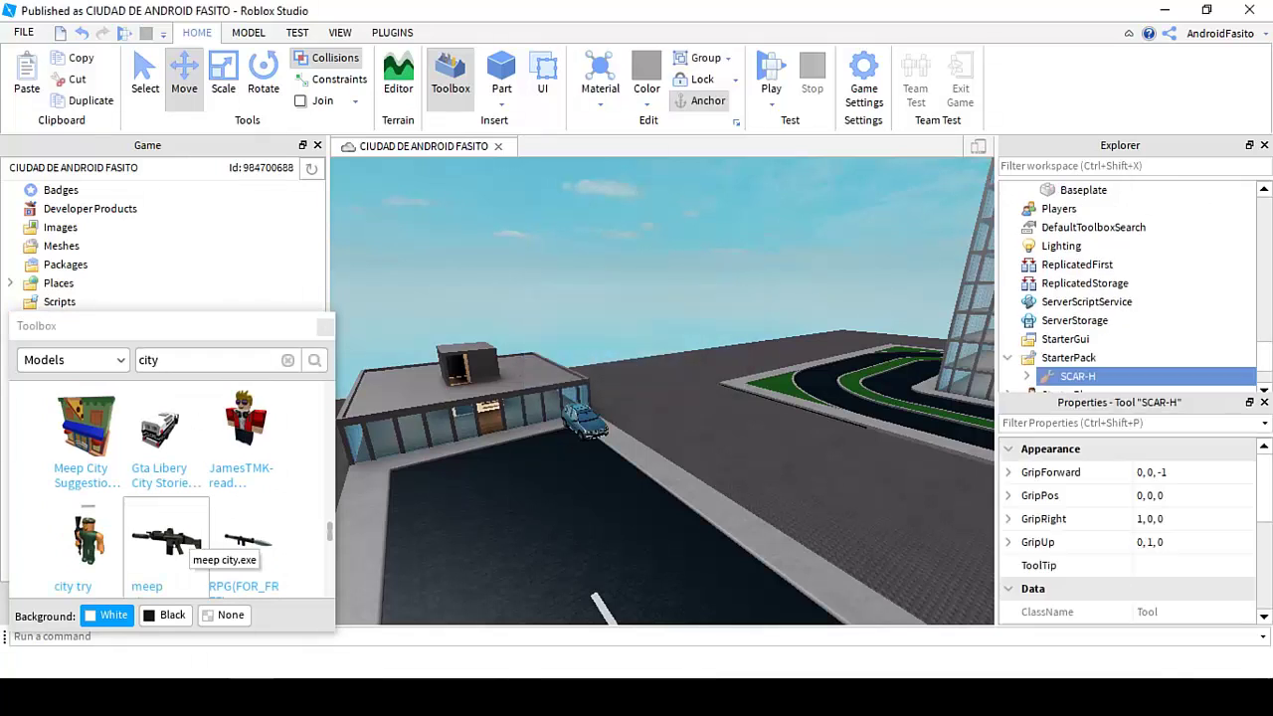
Step: Insert a second meep city.exe rifle outside the starter pack, view it on the open ground, and deselect it
left_click(167, 542)
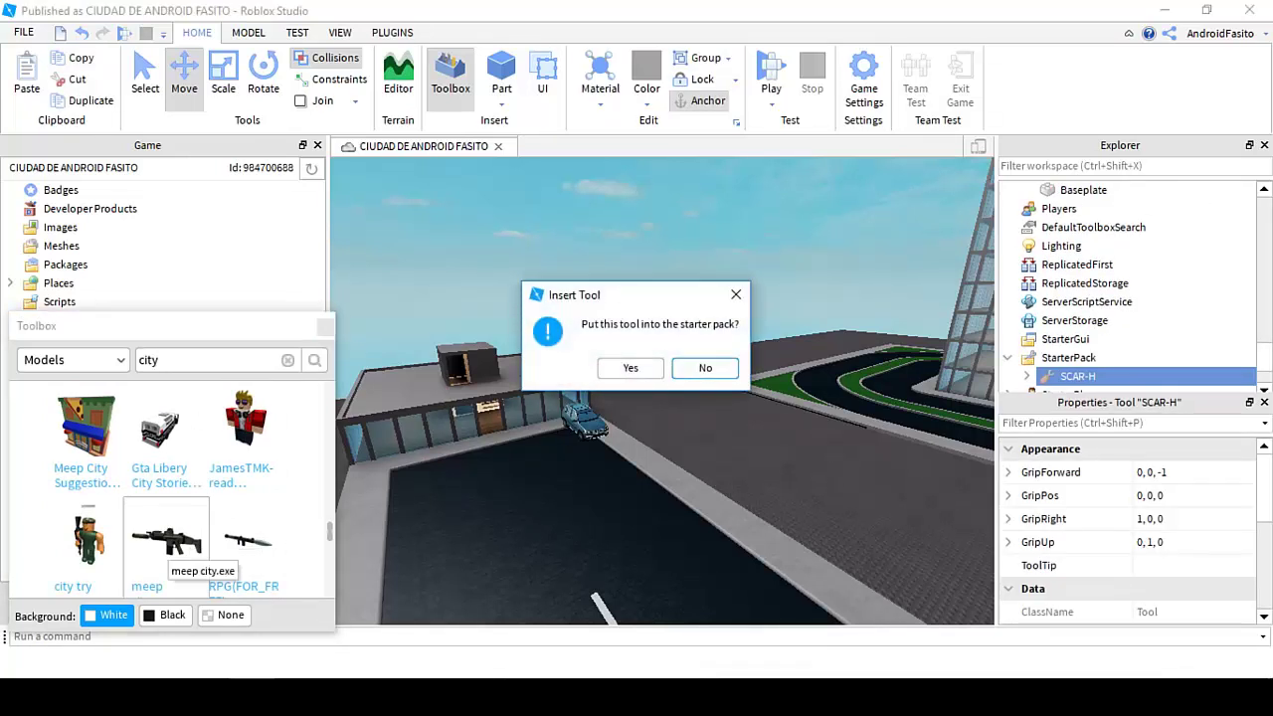
left_click(705, 368)
scroll(662, 392, "down", 5)
right_click_drag(662, 392, 497, 384)
key("f")
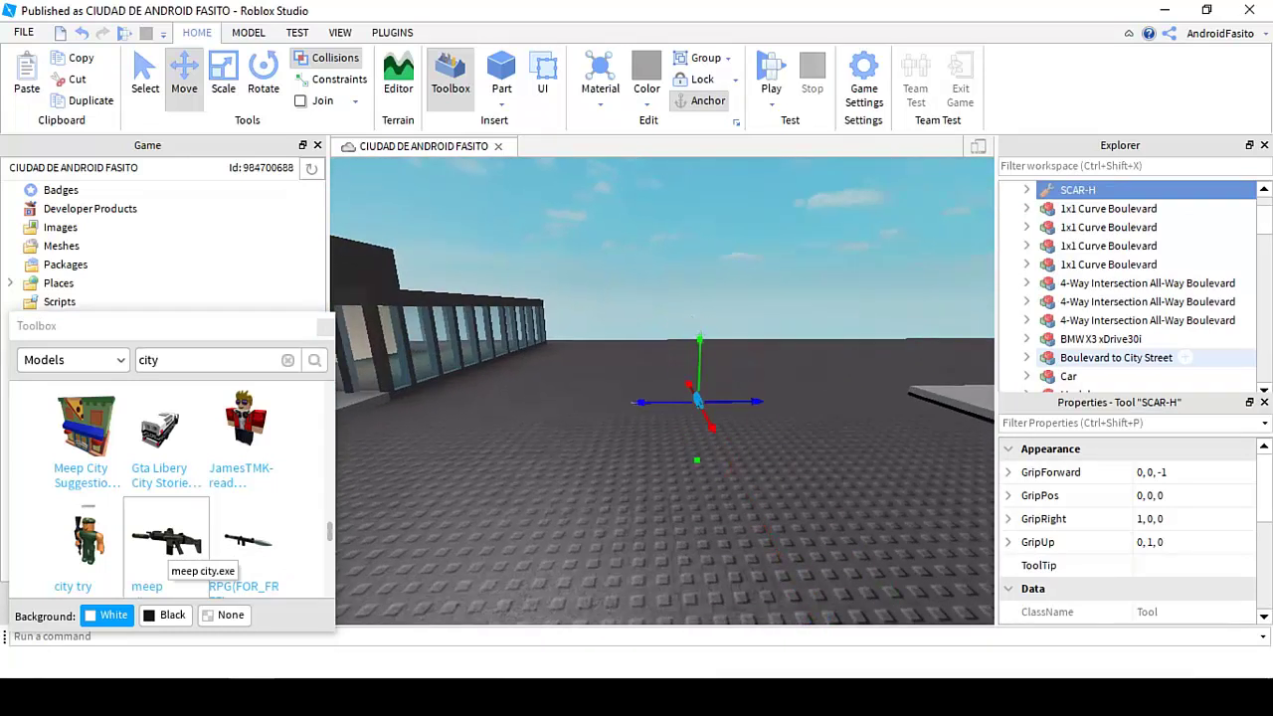
key("Escape")
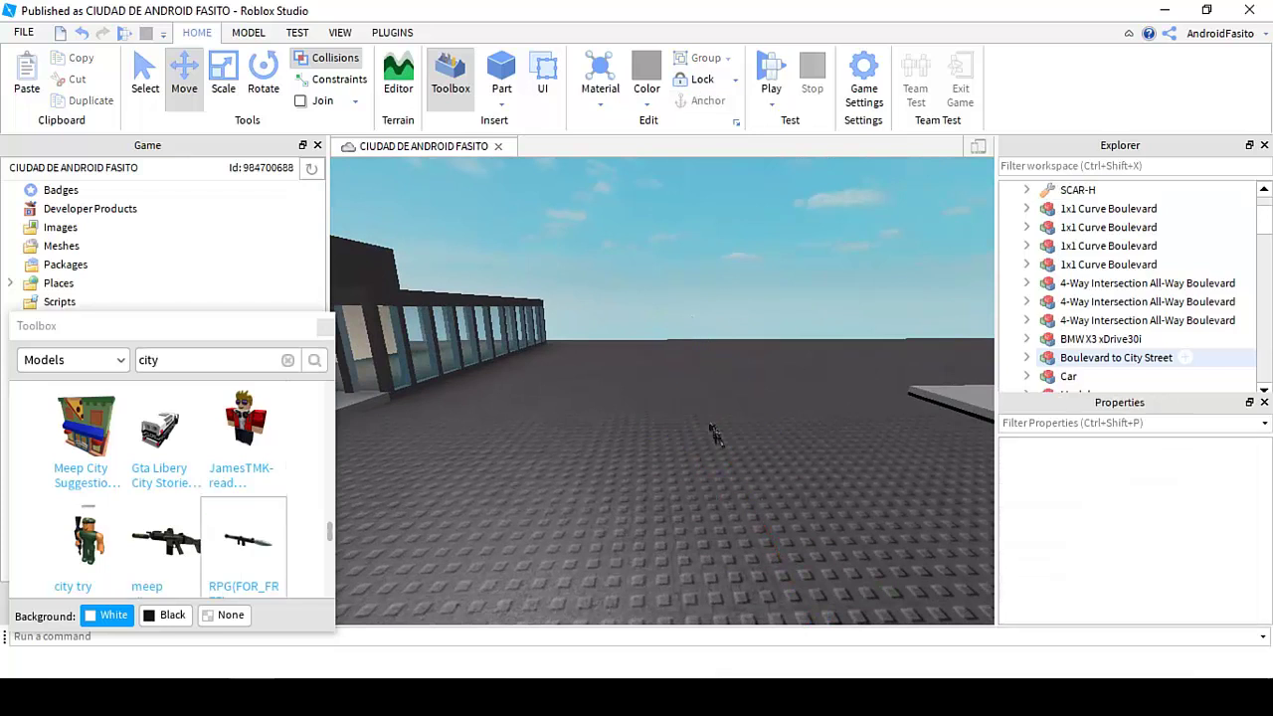
Step: Insert the RPG(FOR_FREE) tool into the starter pack and place another copy on the open ground near the rifle
left_click(243, 542)
key("Return")
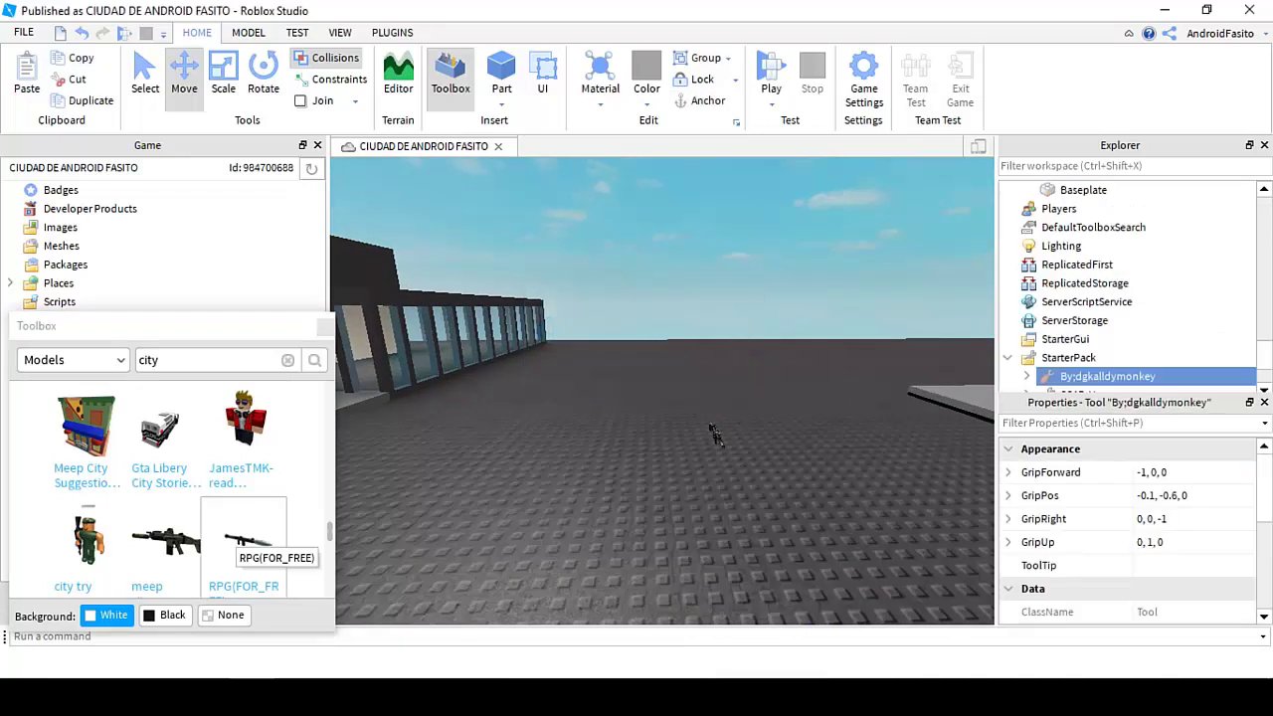
right_click_drag(597, 398, 557, 397)
left_click(244, 542)
left_click(596, 398)
key("s")
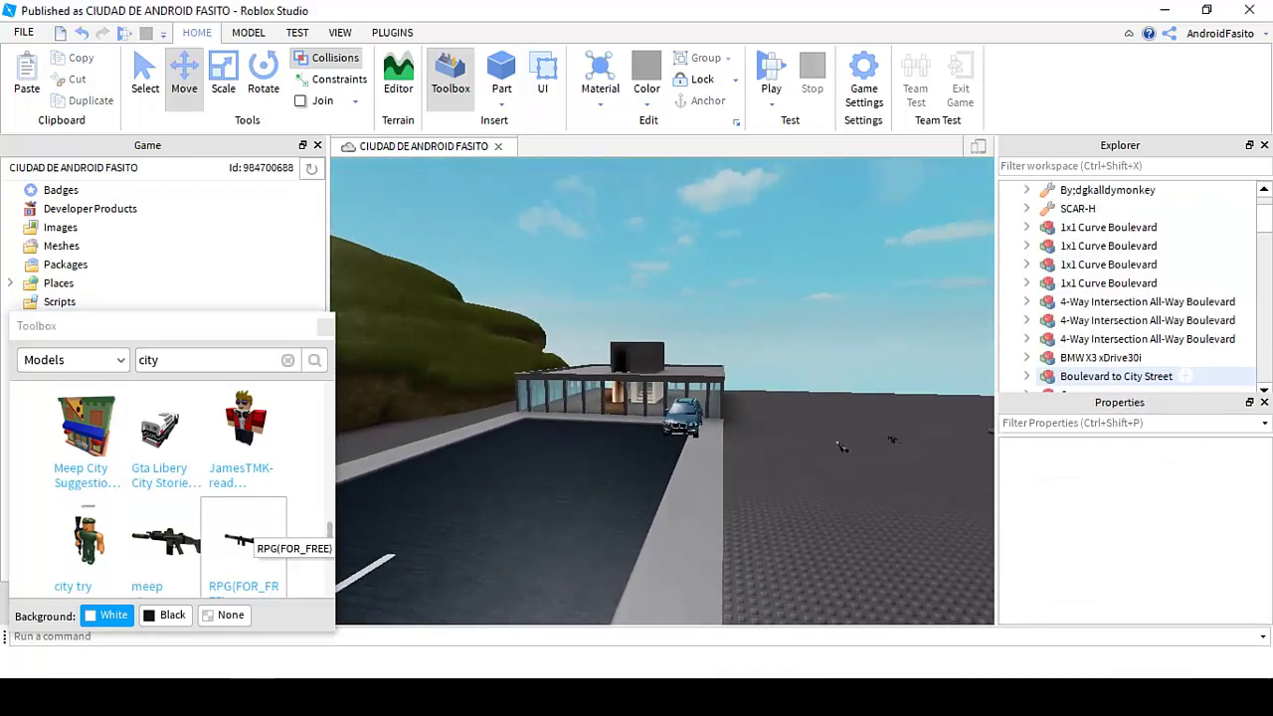
Step: Look through the remaining city models in the Toolbox and switch its category to Decals
scroll(333, 554, "down", 5)
scroll(335, 555, "down", 5)
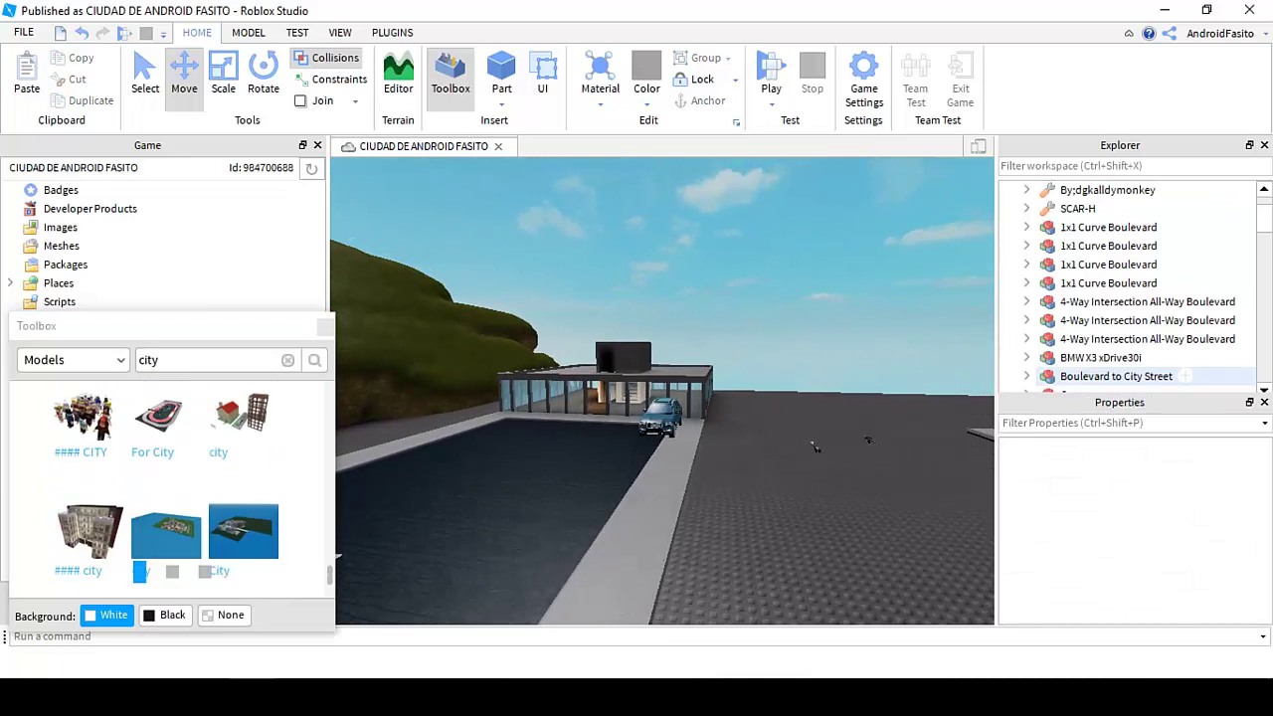
scroll(335, 554, "down", 5)
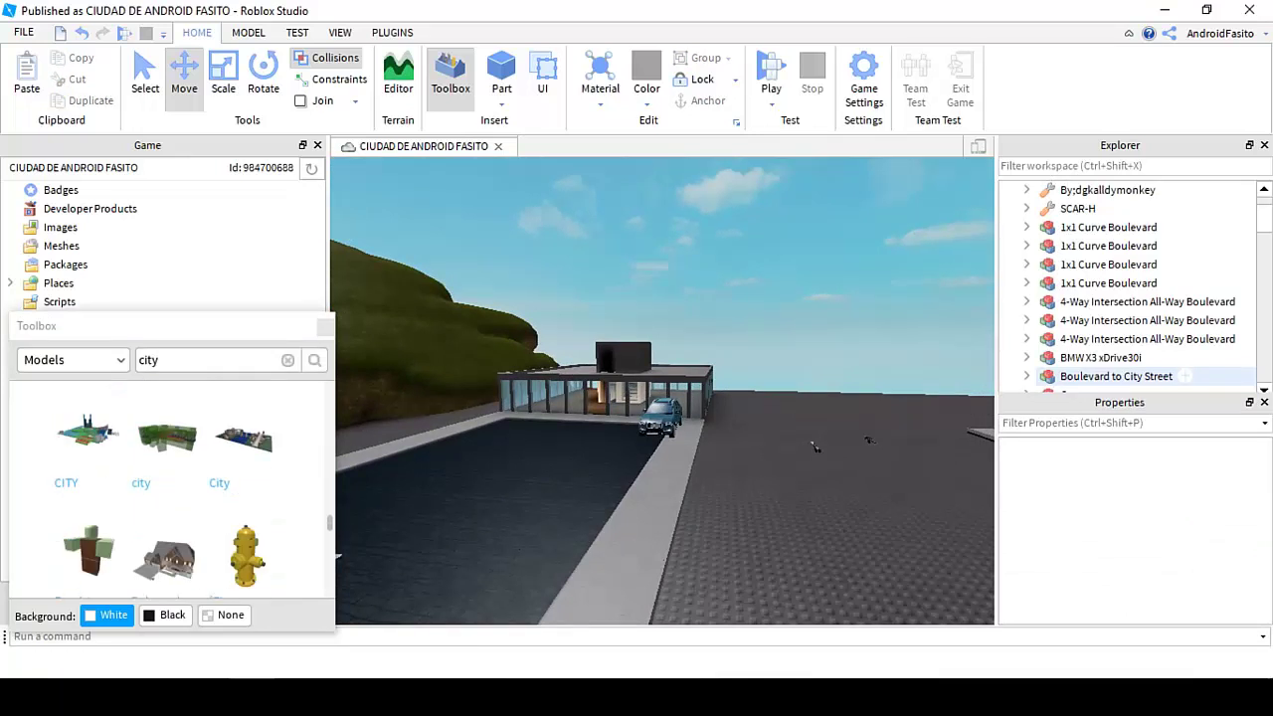
scroll(335, 555, "down", 2)
left_click(72, 359)
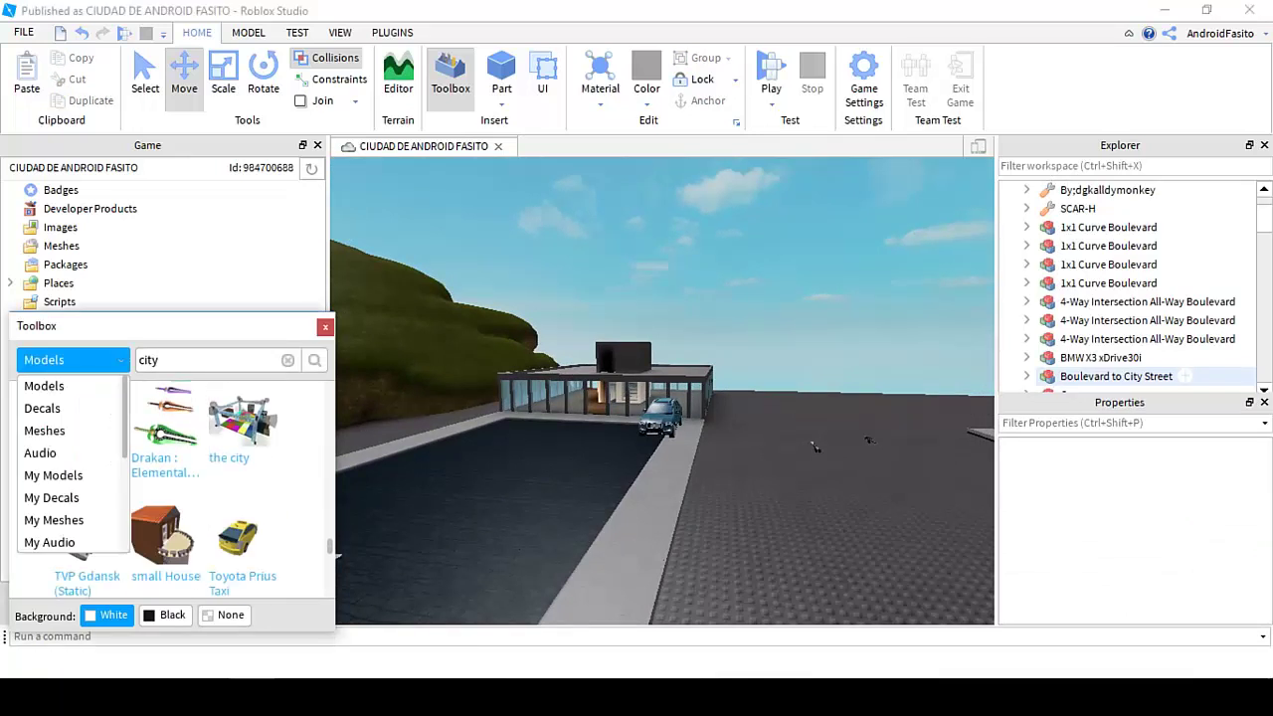
left_click(41, 407)
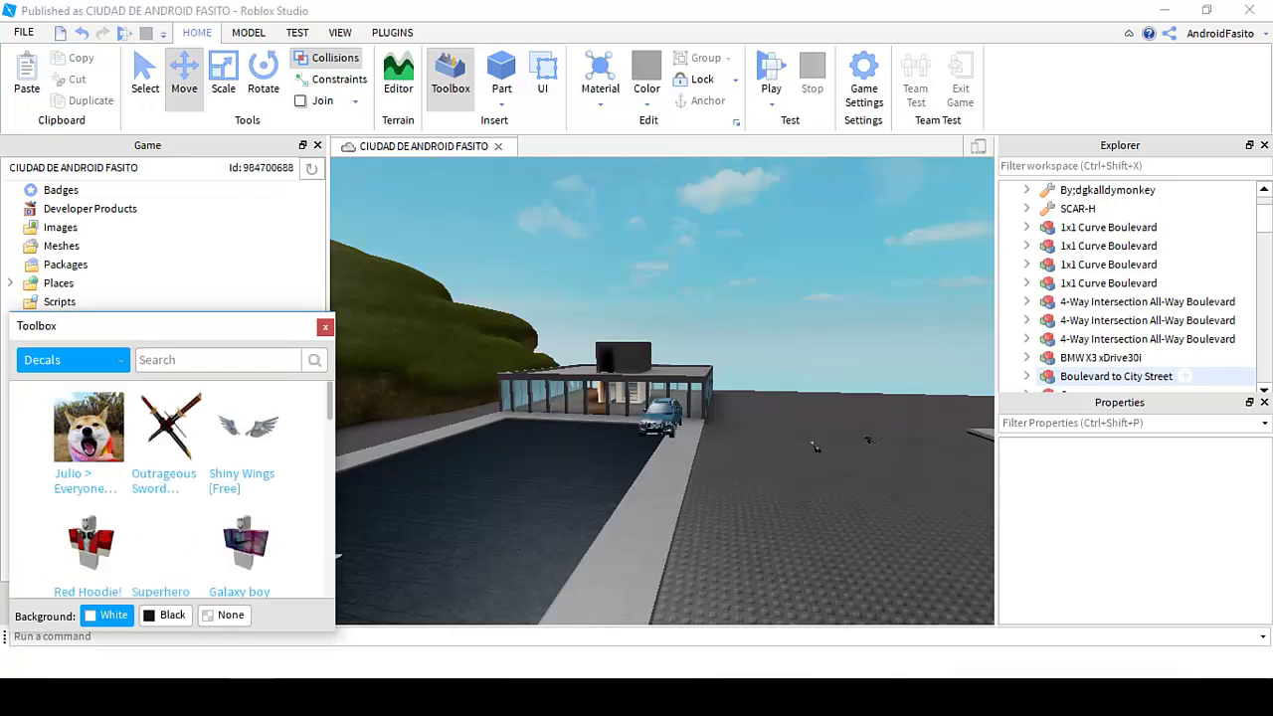
Step: Try out the Deluxe Ninja Swordpack decal on the sidewalk beside the street, and delete it again
scroll(336, 555, "down", 3)
scroll(336, 554, "down", 8)
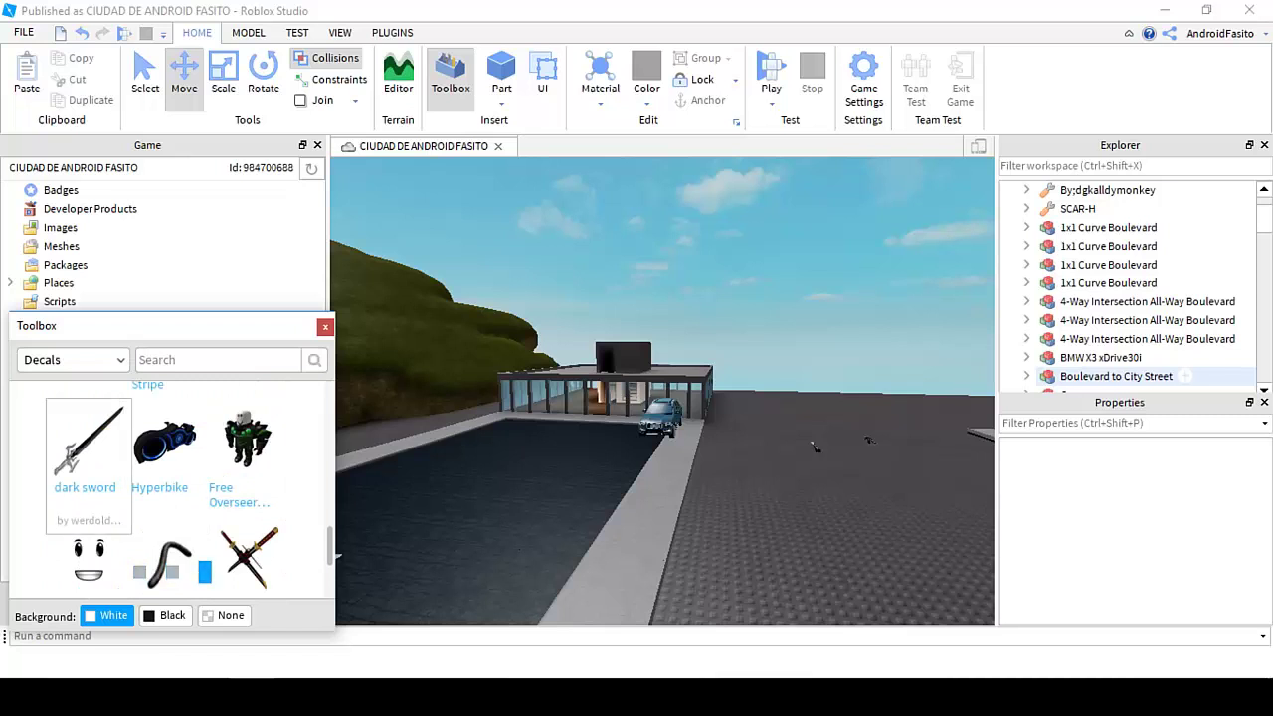
scroll(336, 555, "down", 2)
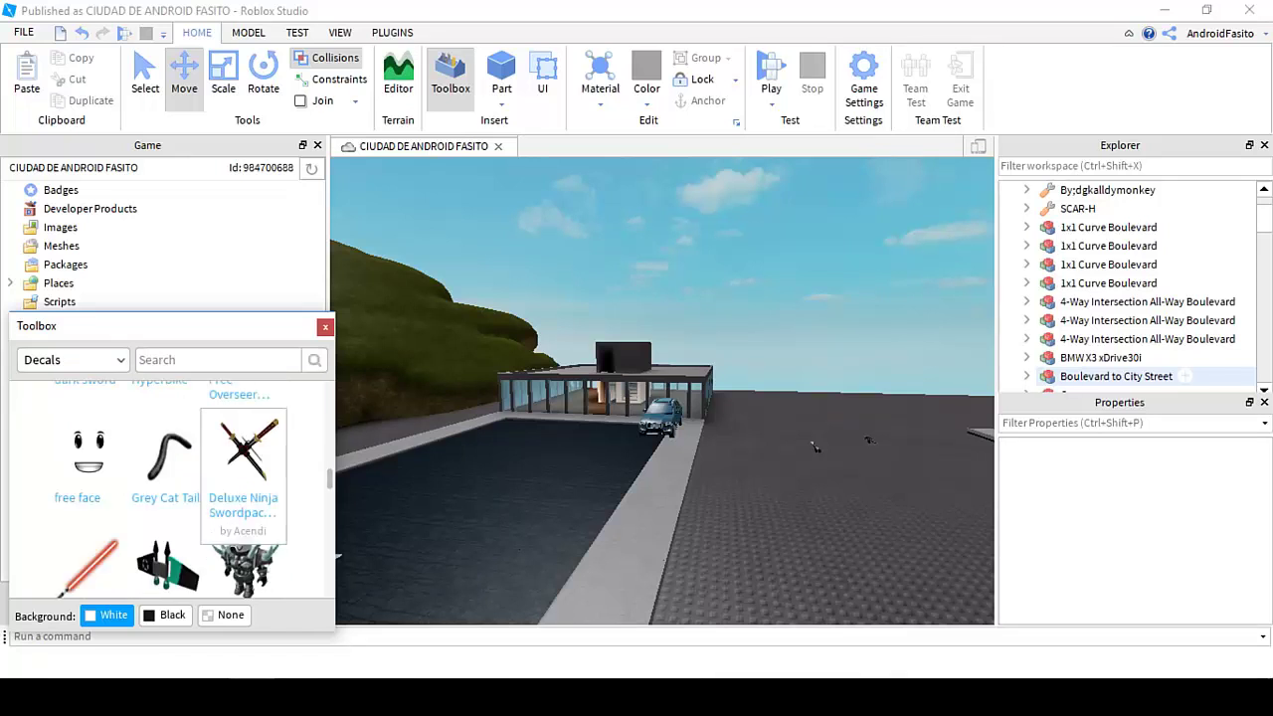
left_click(248, 458)
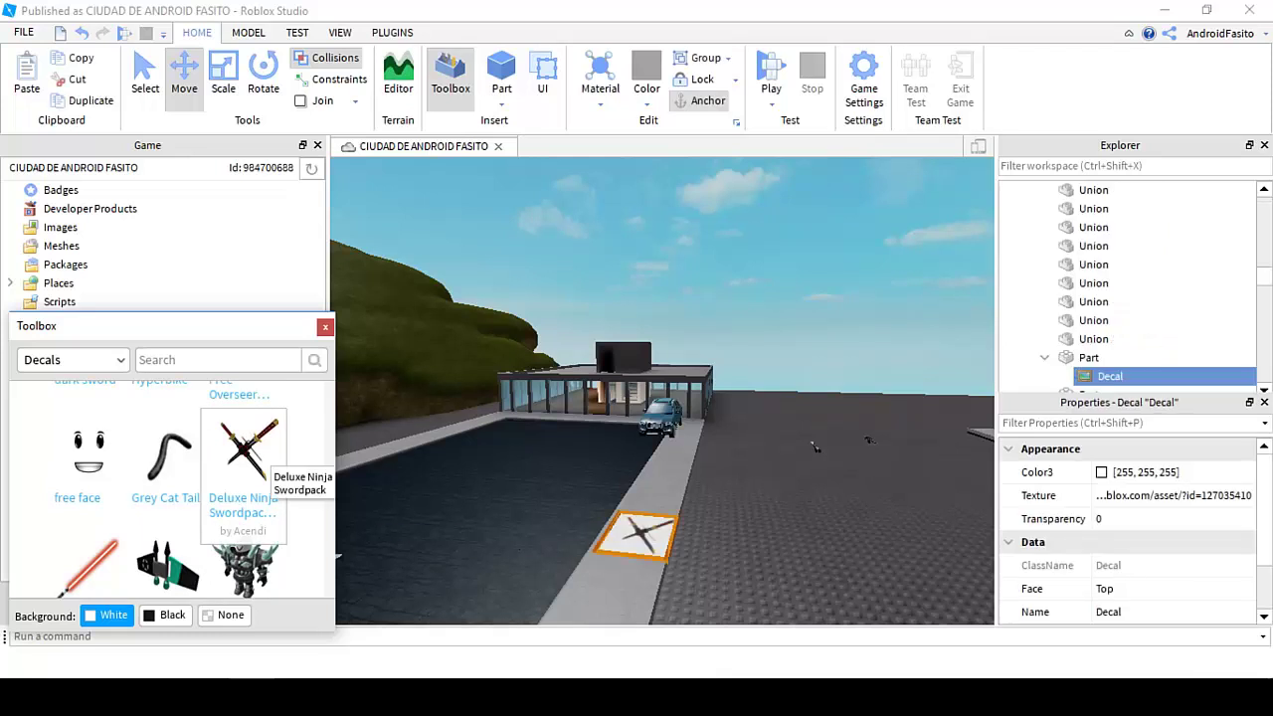
left_click(639, 537)
left_click(639, 537)
key("Delete")
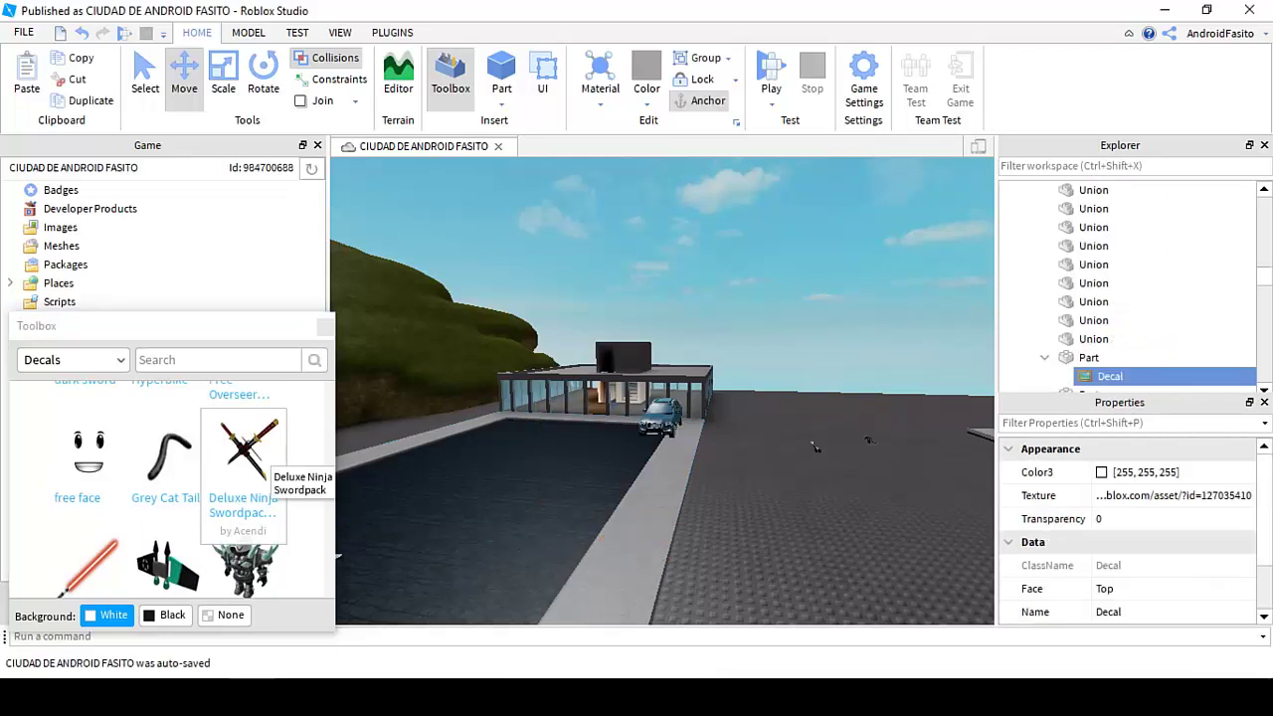
Step: Place the A.N.A guns - AK-47 decal on the sidewalk beside the street
scroll(249, 478, "down", 5)
scroll(244, 517, "down", 4)
scroll(243, 517, "up", 4)
left_click(243, 517)
left_click(243, 512)
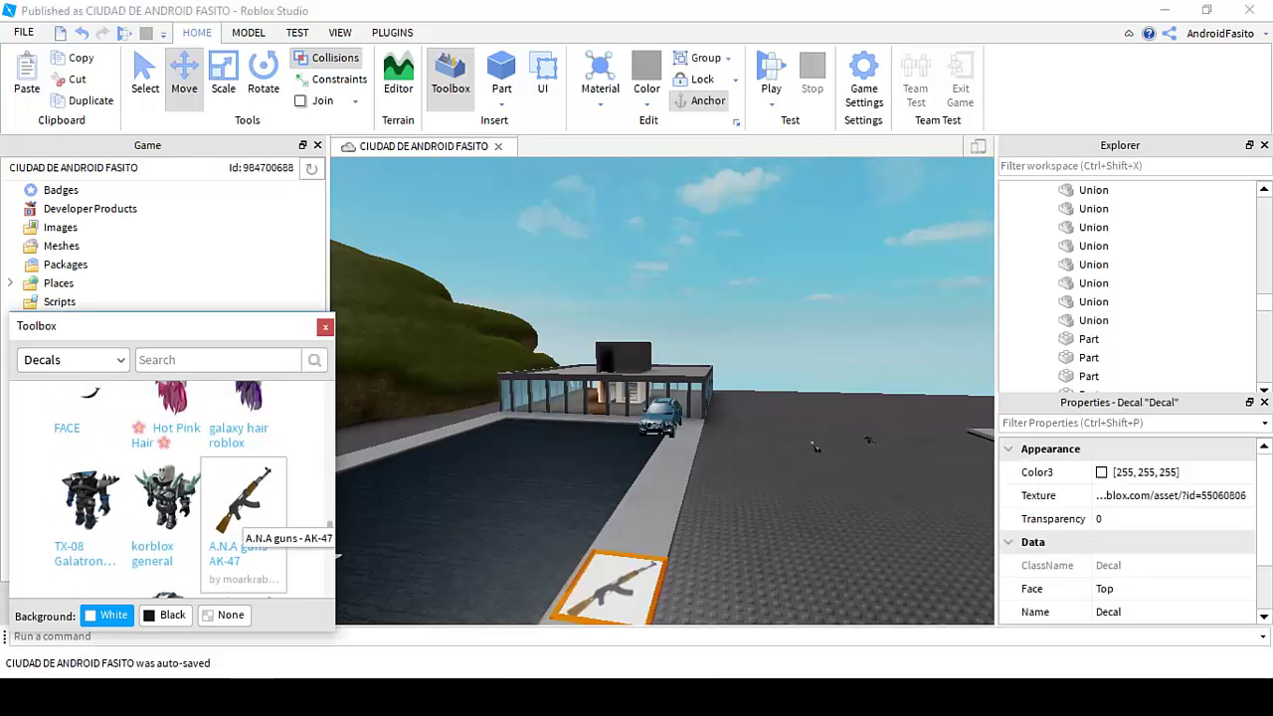
right_click_drag(662, 390, 746, 392)
Step: Check the Toolbox categories, close the Toolbox, and insert a block part and a wedge part over the open ground
left_click(73, 359)
left_click(73, 359)
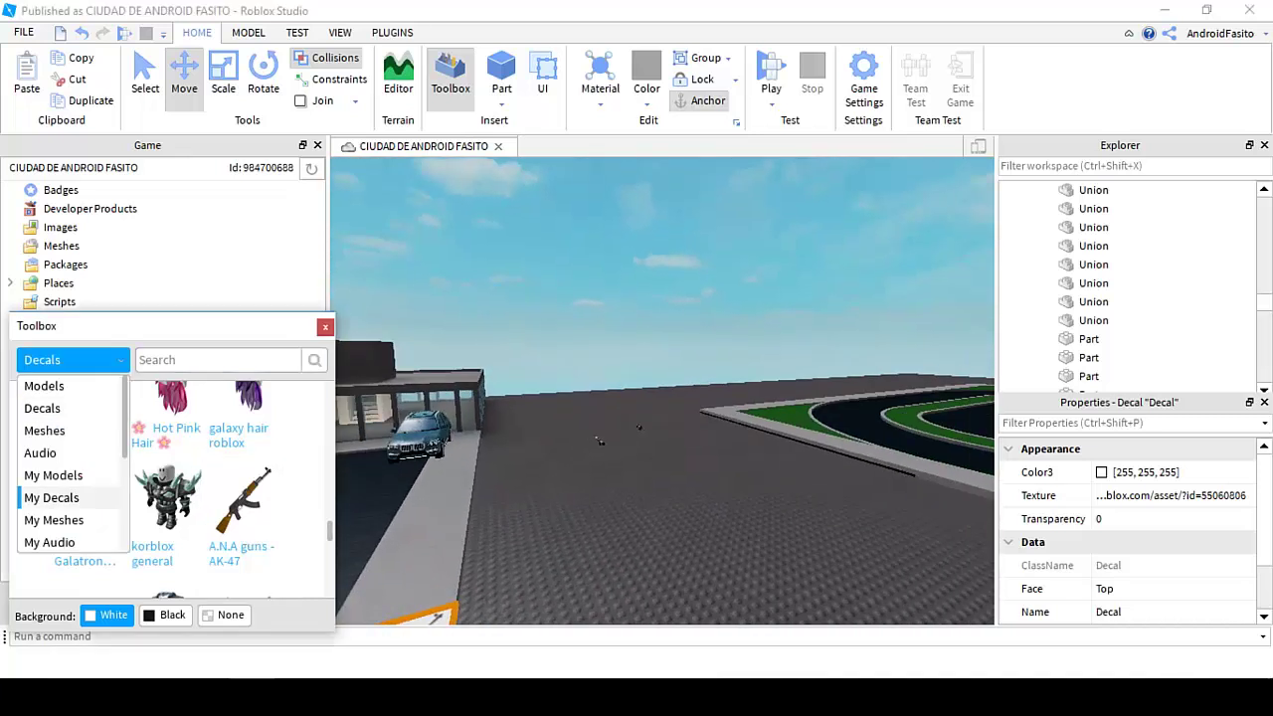
scroll(60, 519, "down", 3)
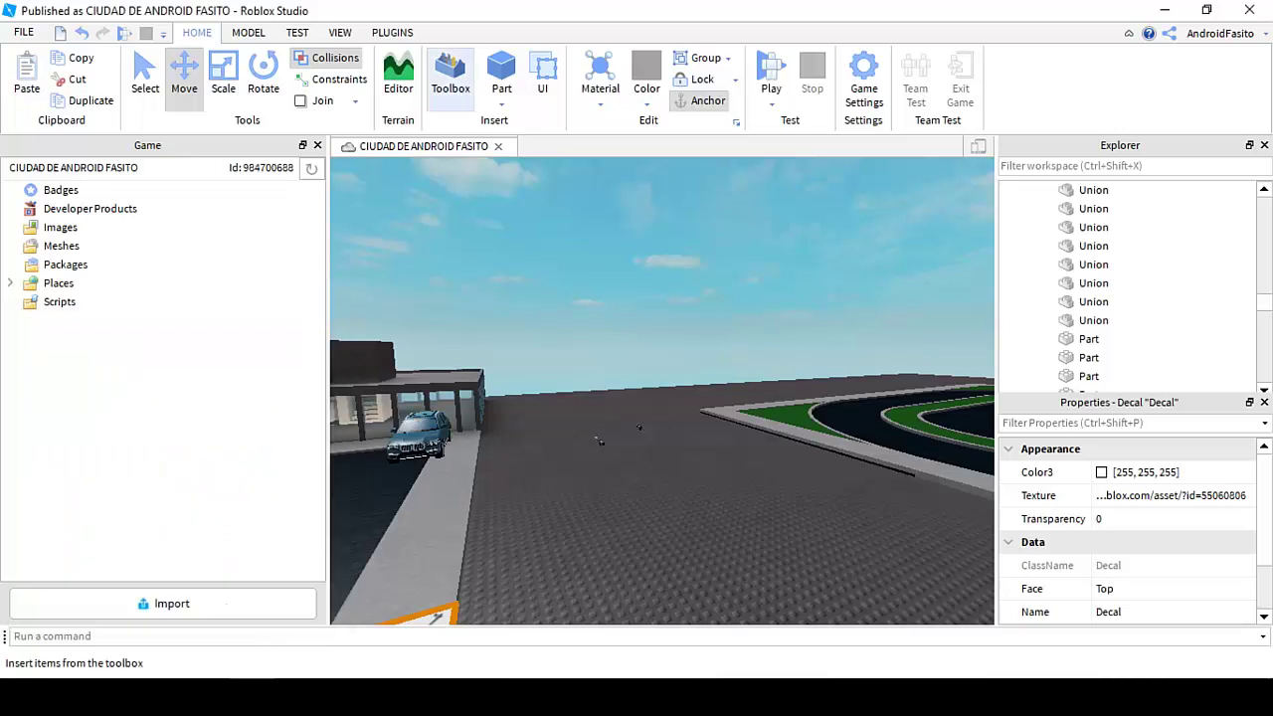
left_click(501, 79)
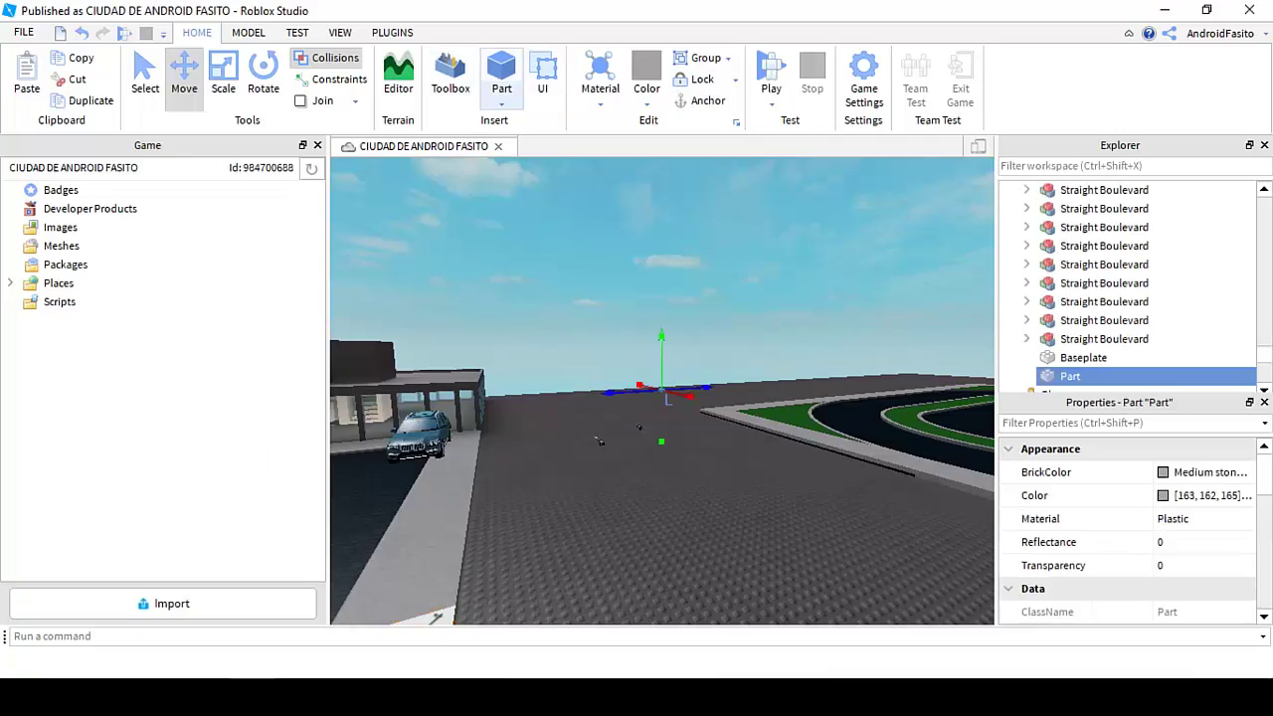
left_click(501, 103)
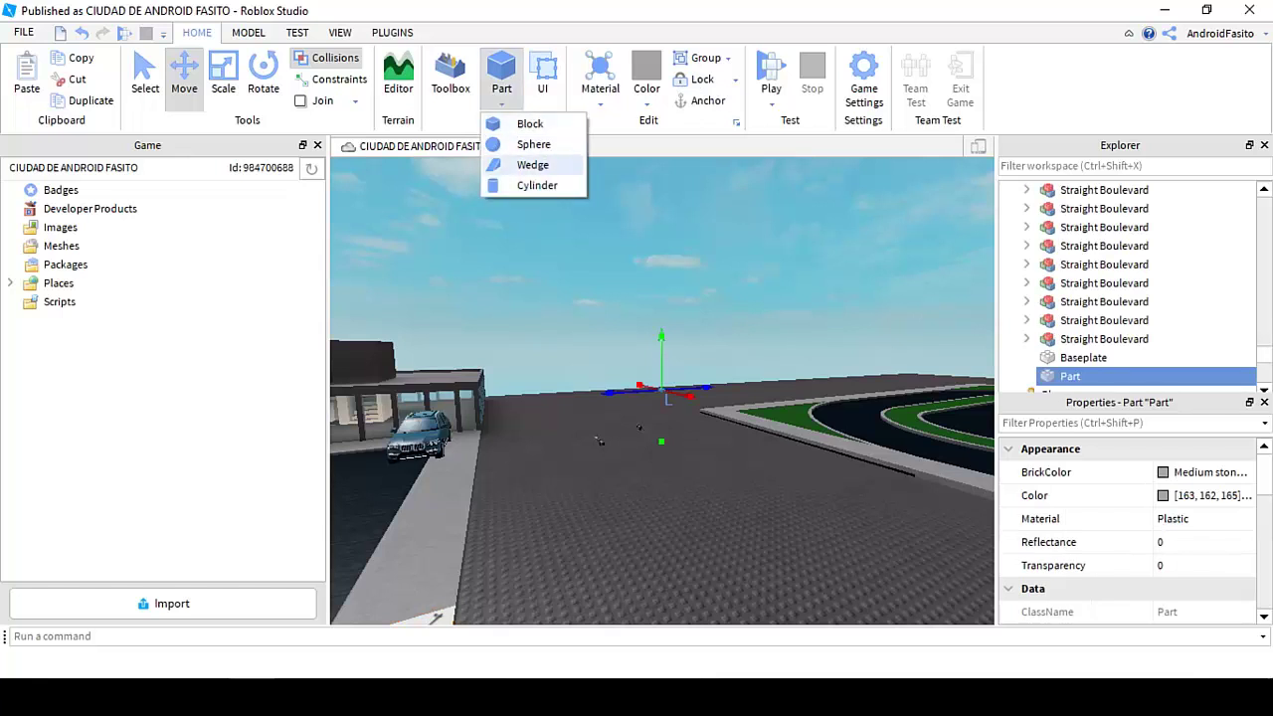
left_click(532, 164)
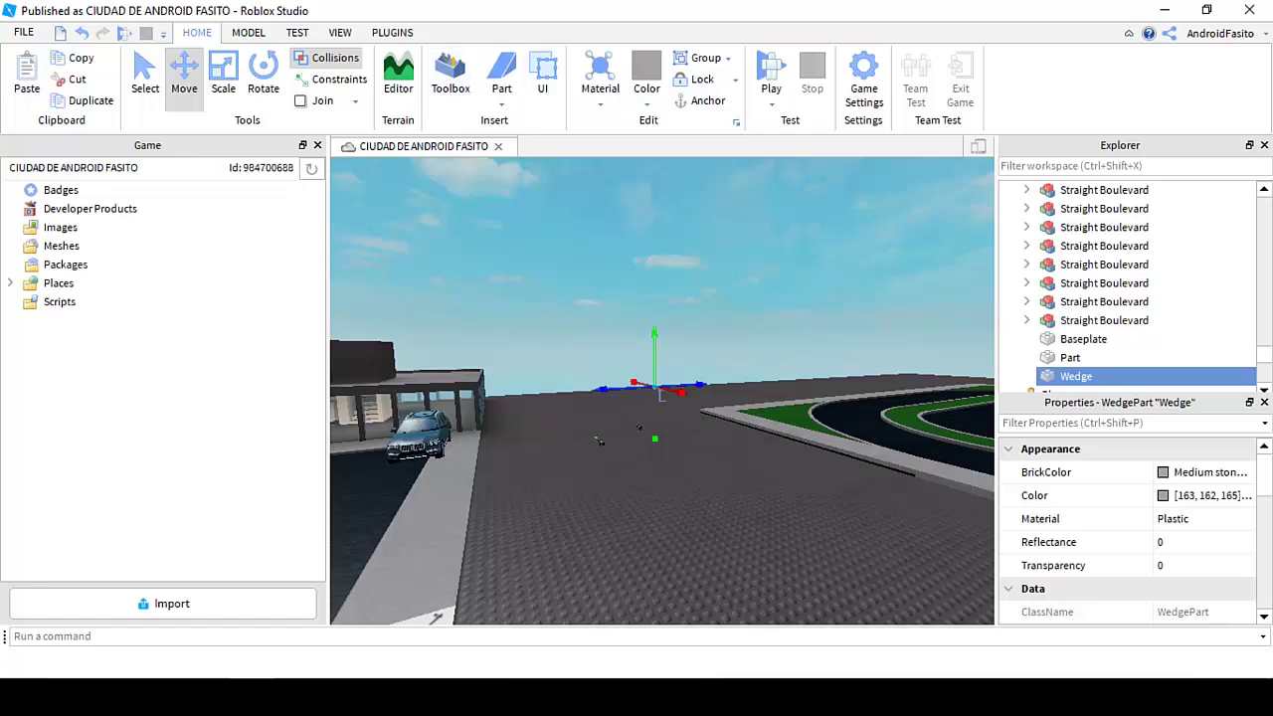
Step: Choose Wood as the material for the wedge part and deselect it
left_click(600, 78)
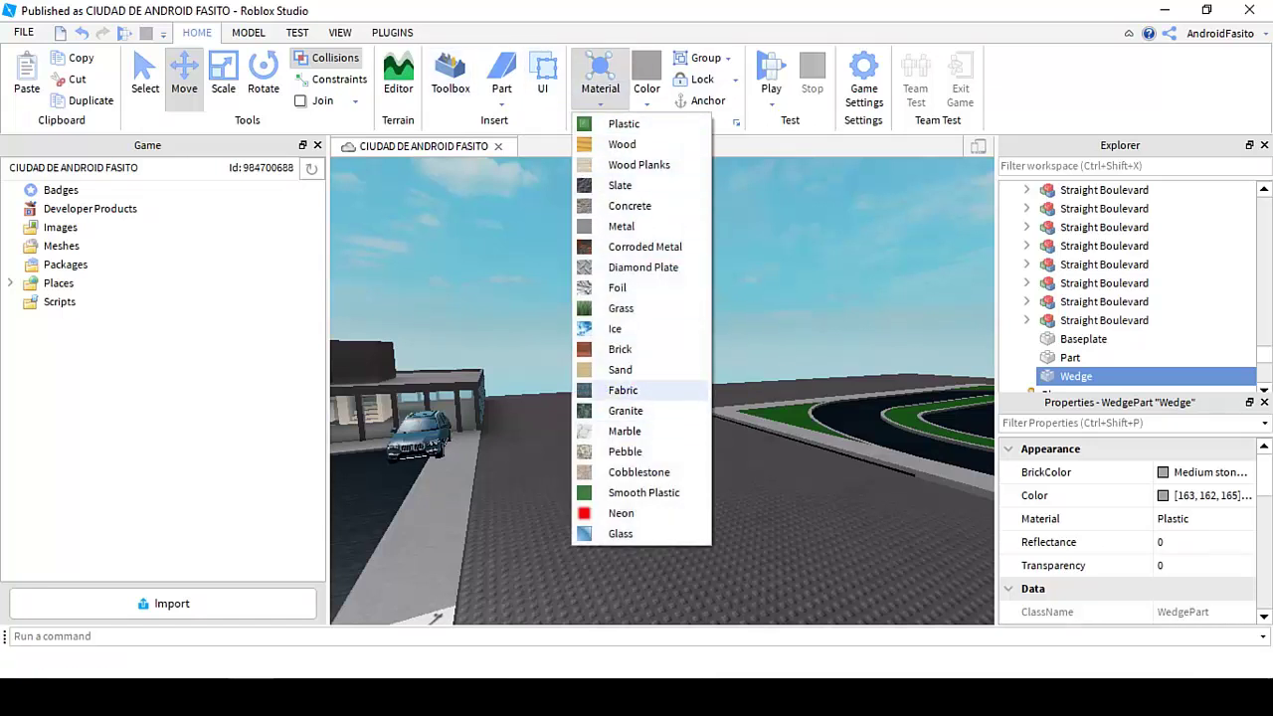
left_click(622, 144)
left_click(600, 441)
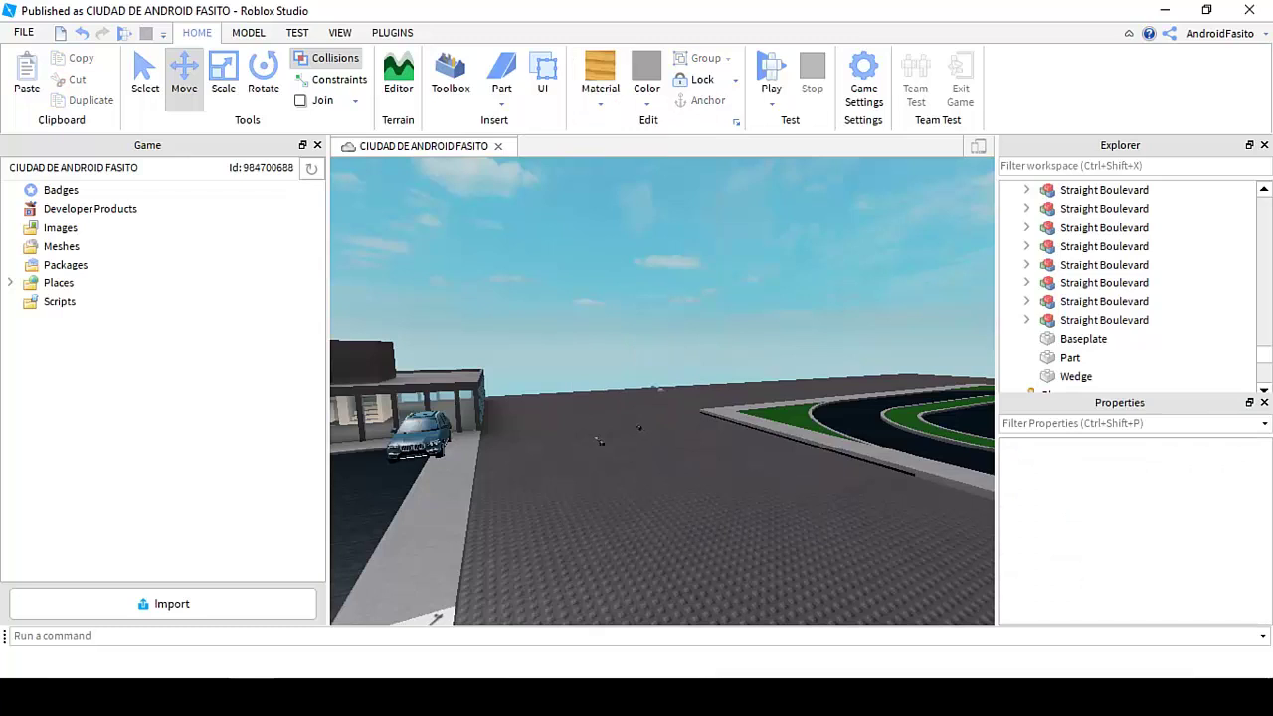
Step: Try colouring the street model in front of the building bright green, and undo the colour change
left_click(599, 78)
right_click_drag(795, 447, 740, 497)
left_click(647, 78)
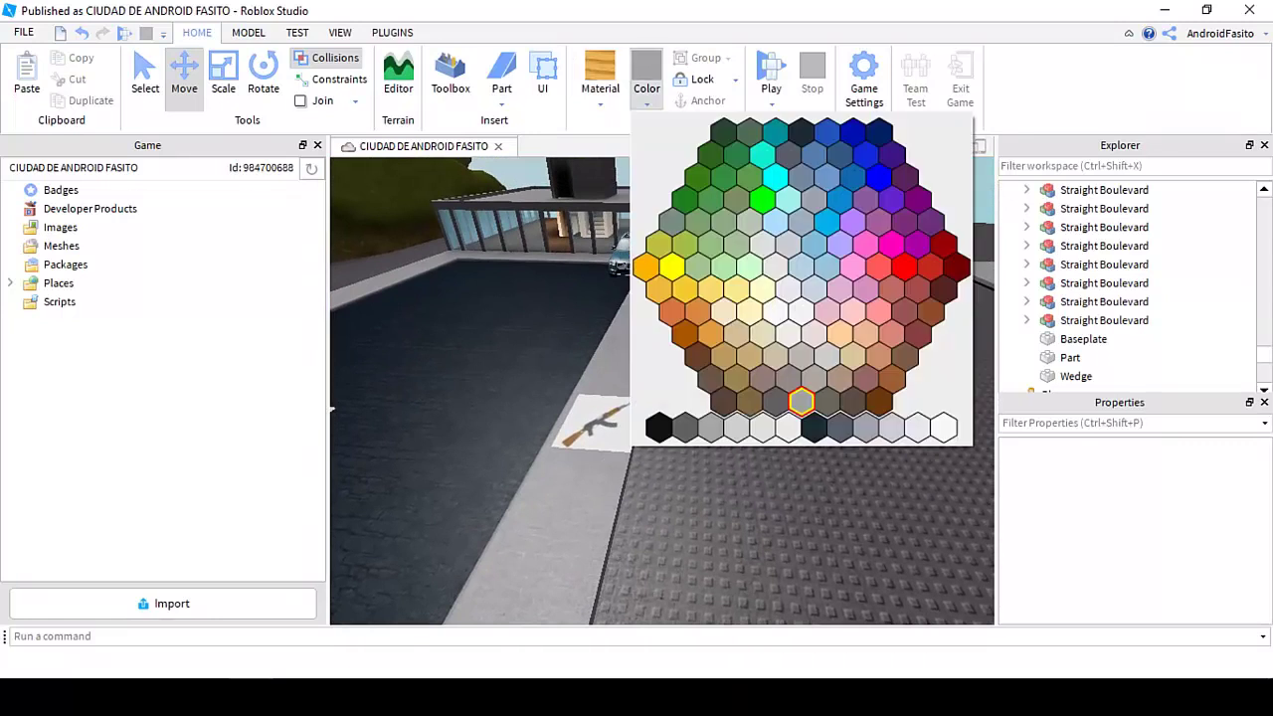
left_click(762, 199)
left_click(788, 286)
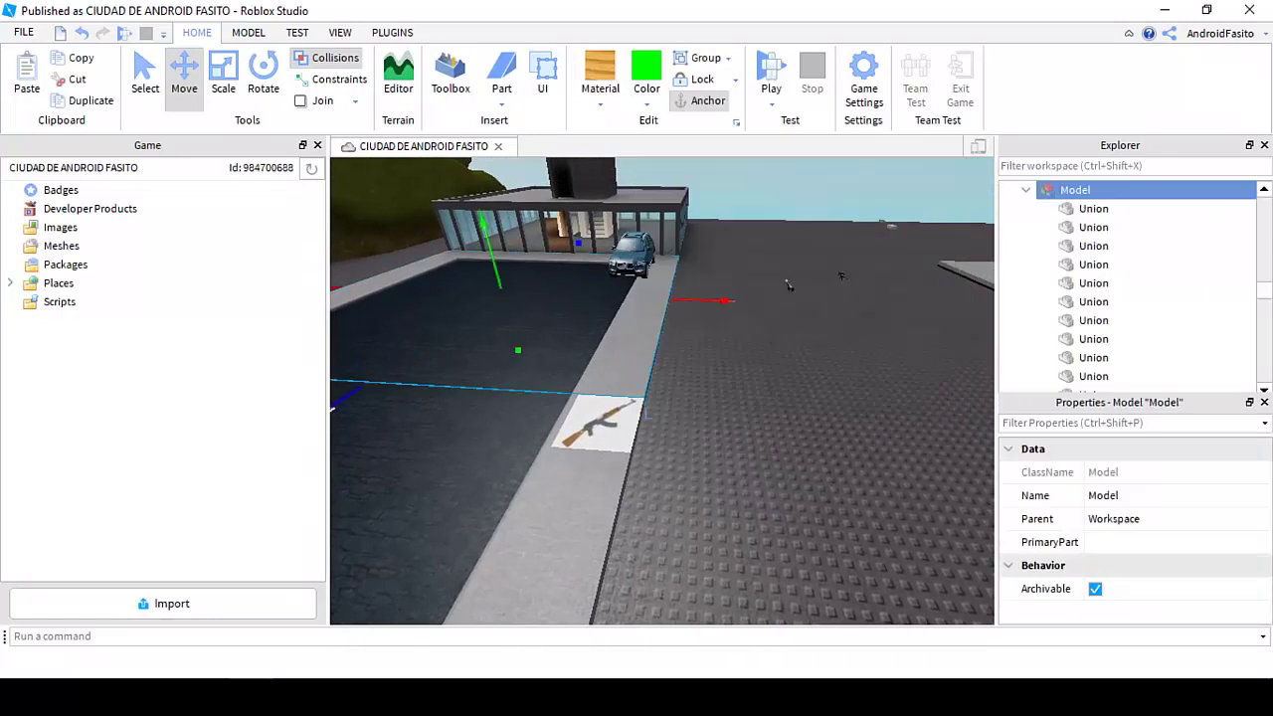
left_click(646, 72)
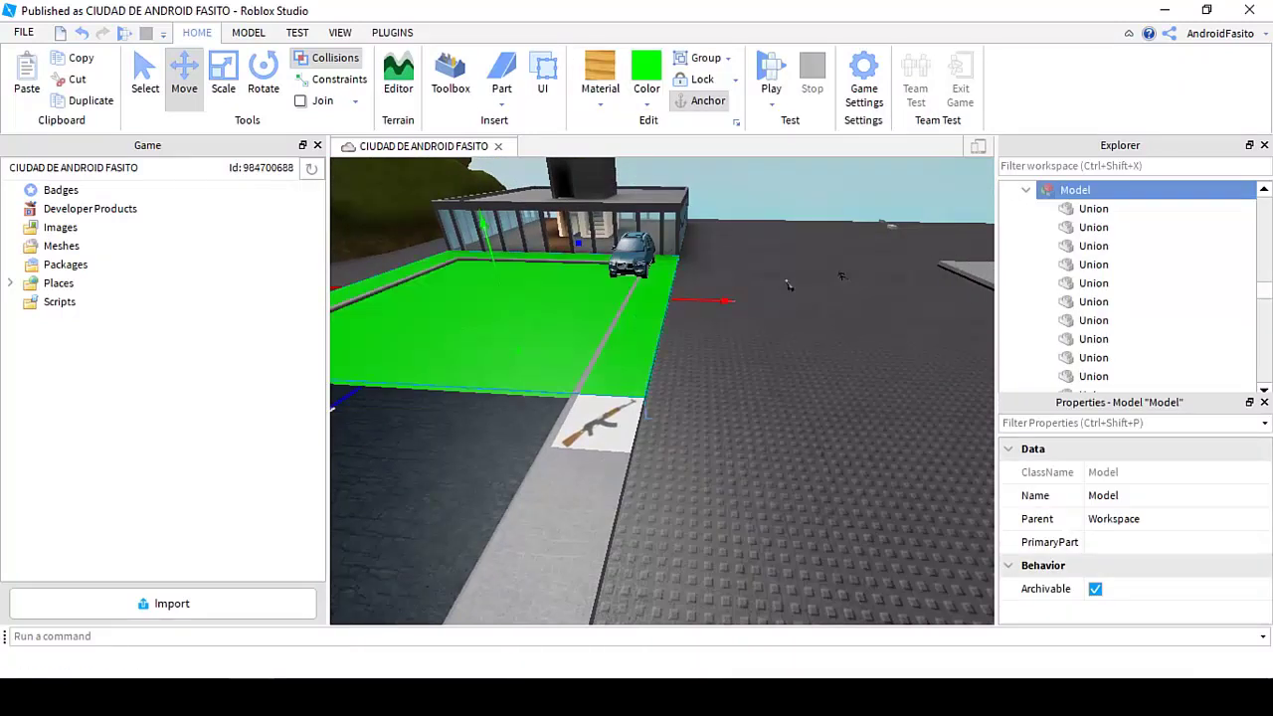
key("ctrl+z")
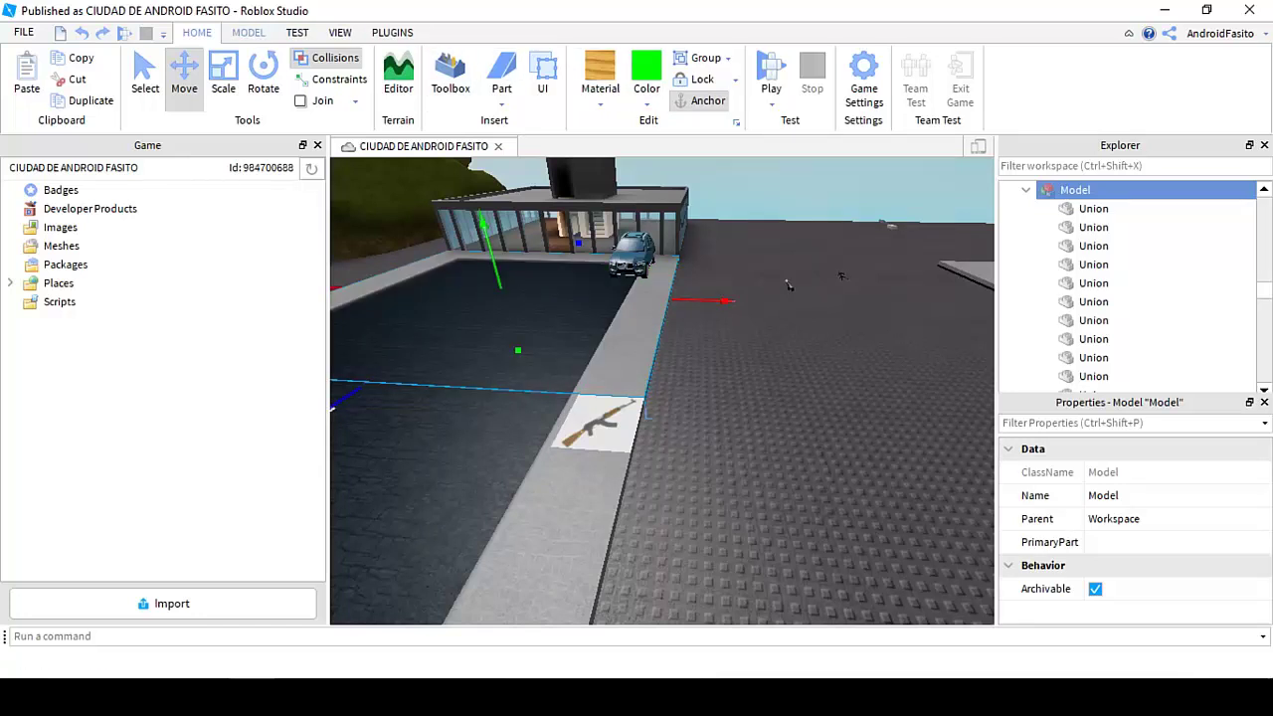
Step: Try adding a Fire effect to the selected street model, deselect it, and undo the last change
left_click(248, 32)
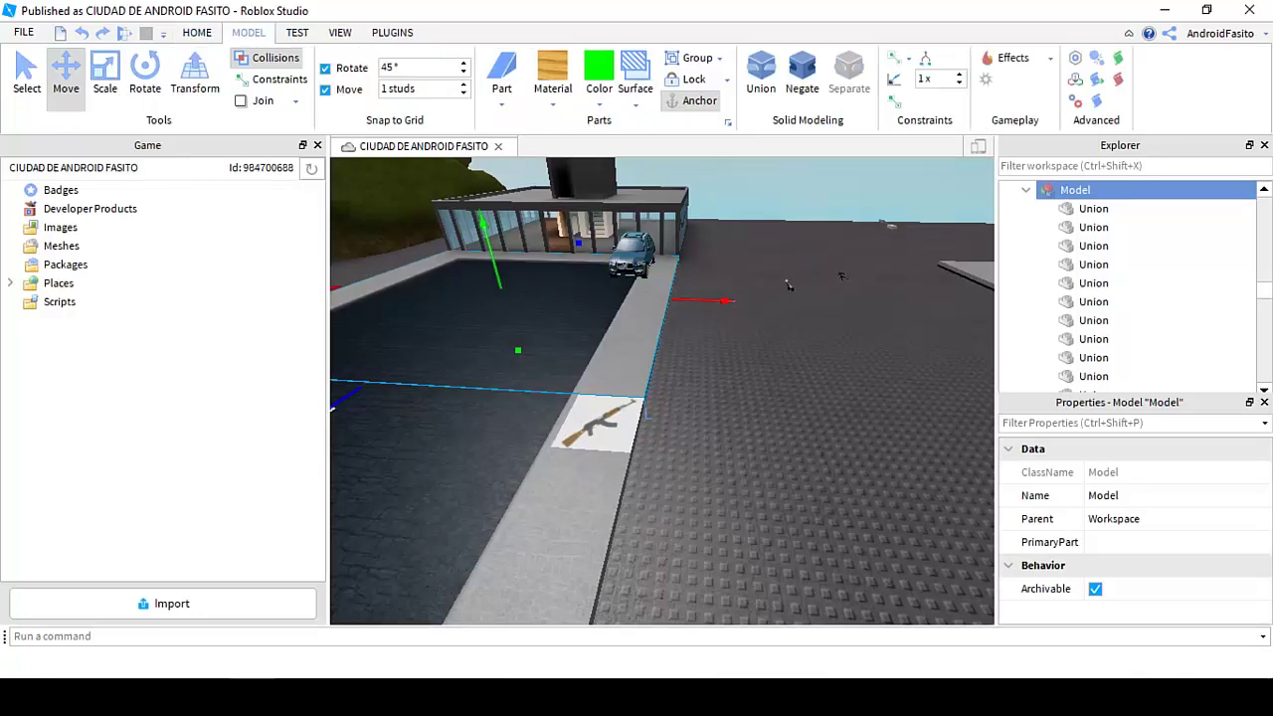
left_click(197, 32)
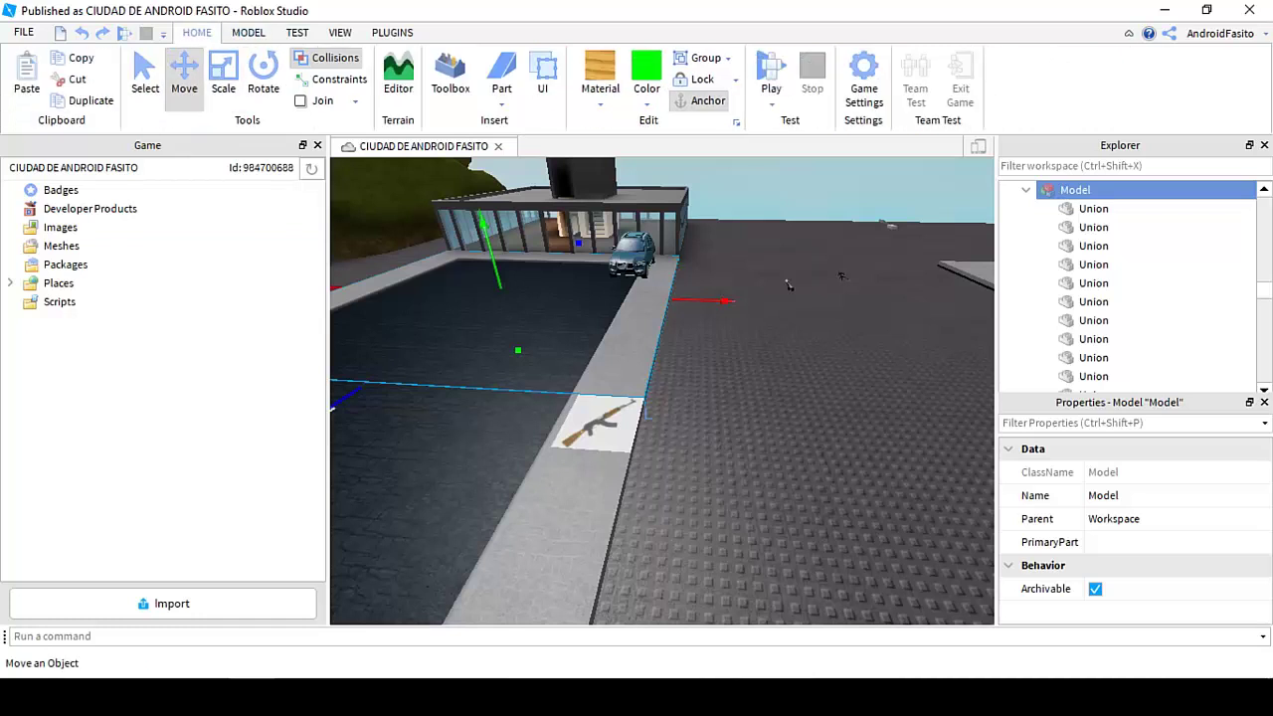
left_click(248, 32)
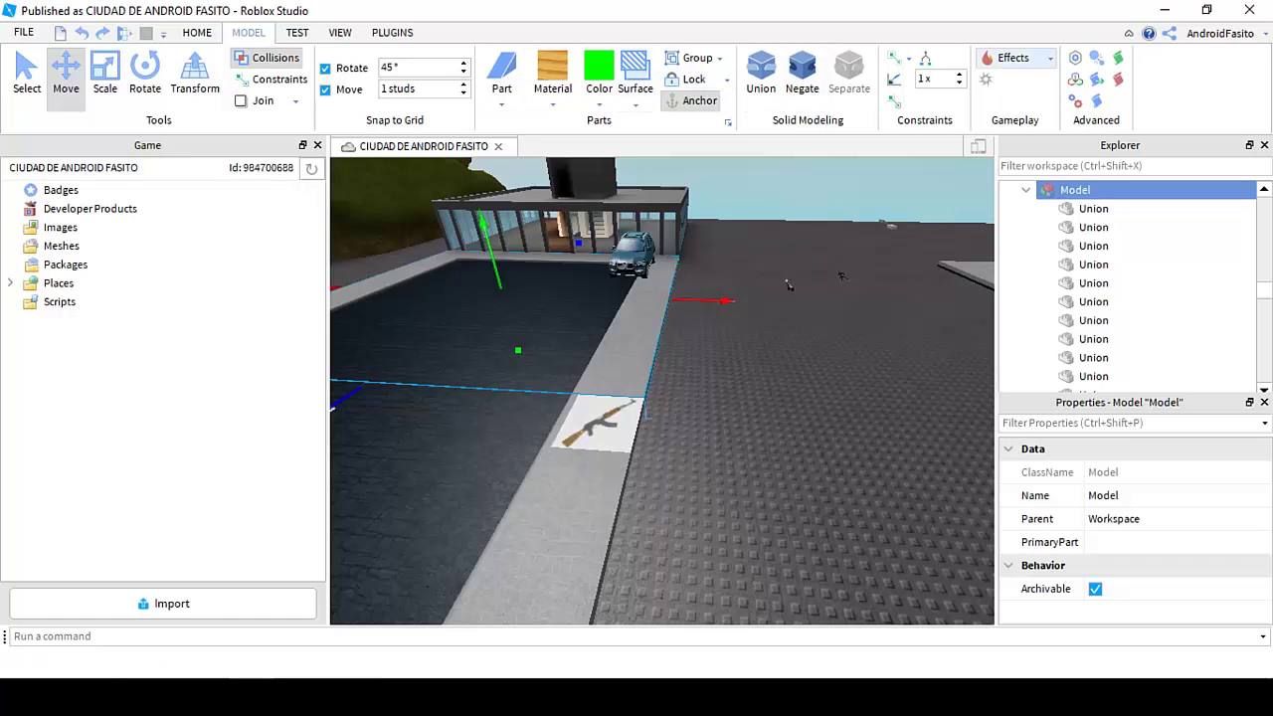
left_click(1012, 58)
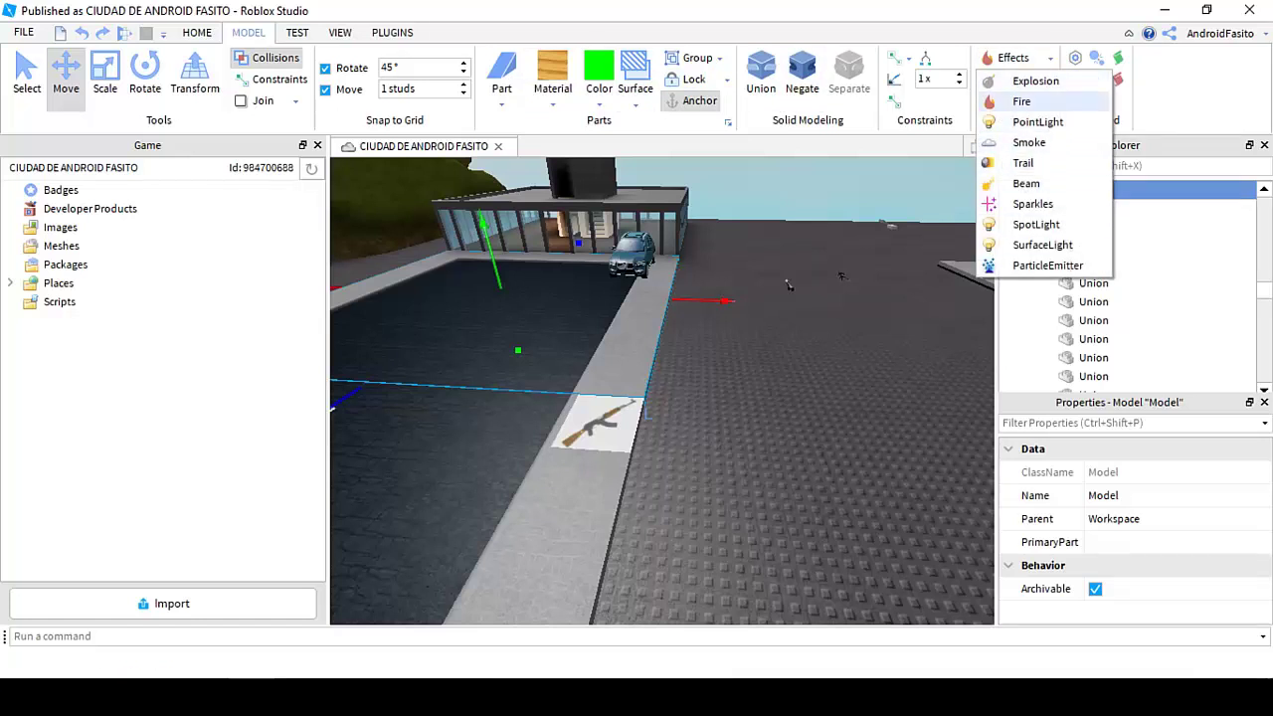
left_click(1022, 101)
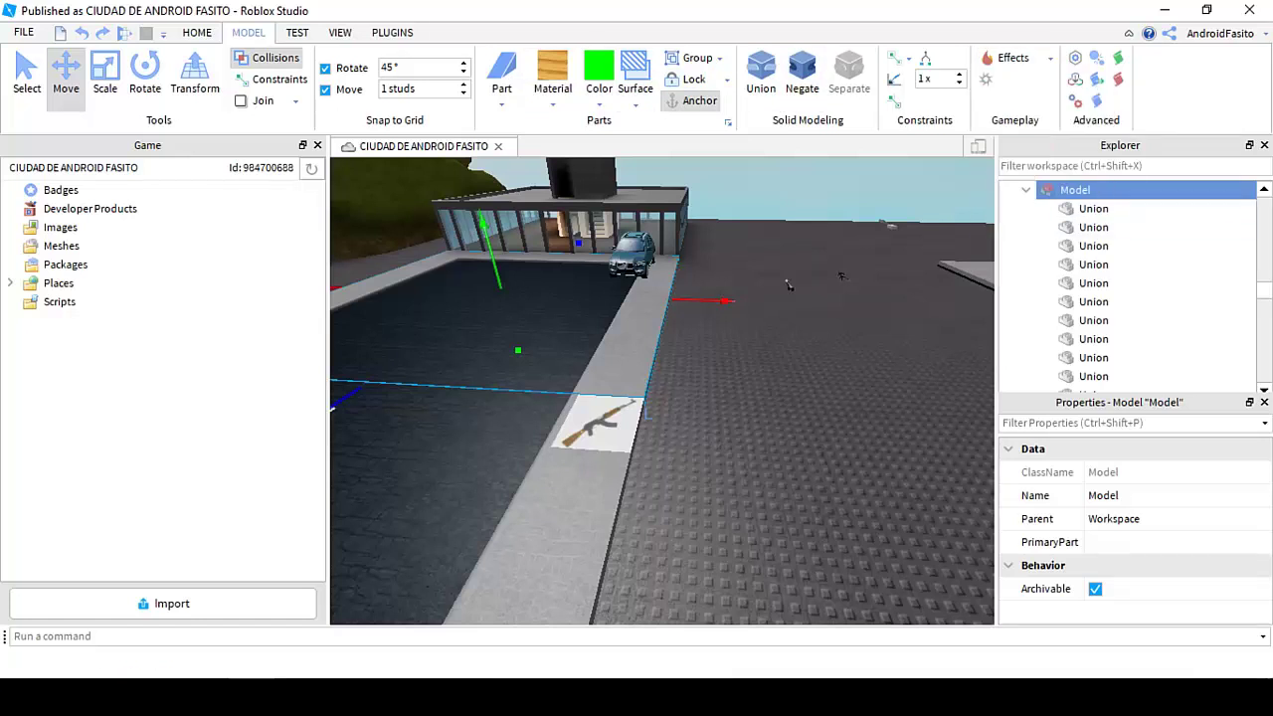
left_click(1012, 57)
left_click(1022, 102)
left_click(787, 285)
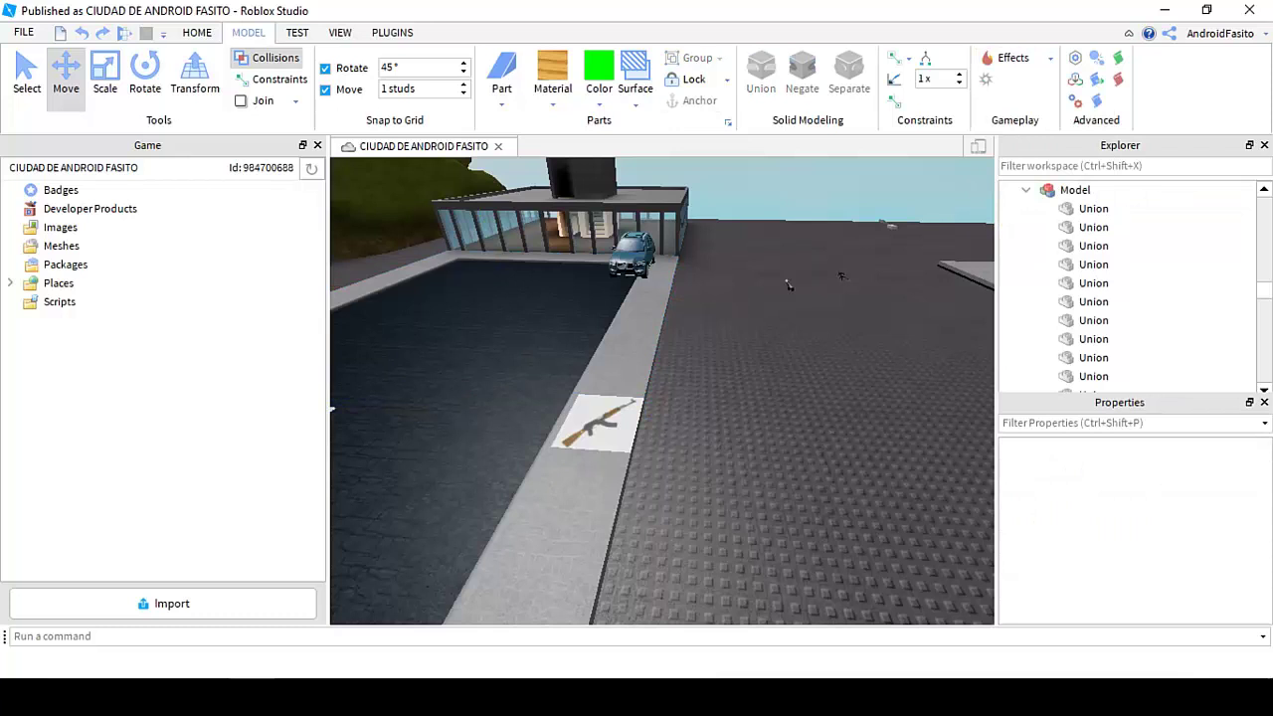
key("ctrl+z")
Step: Add a PointLight effect to the selected street model
left_click(1012, 58)
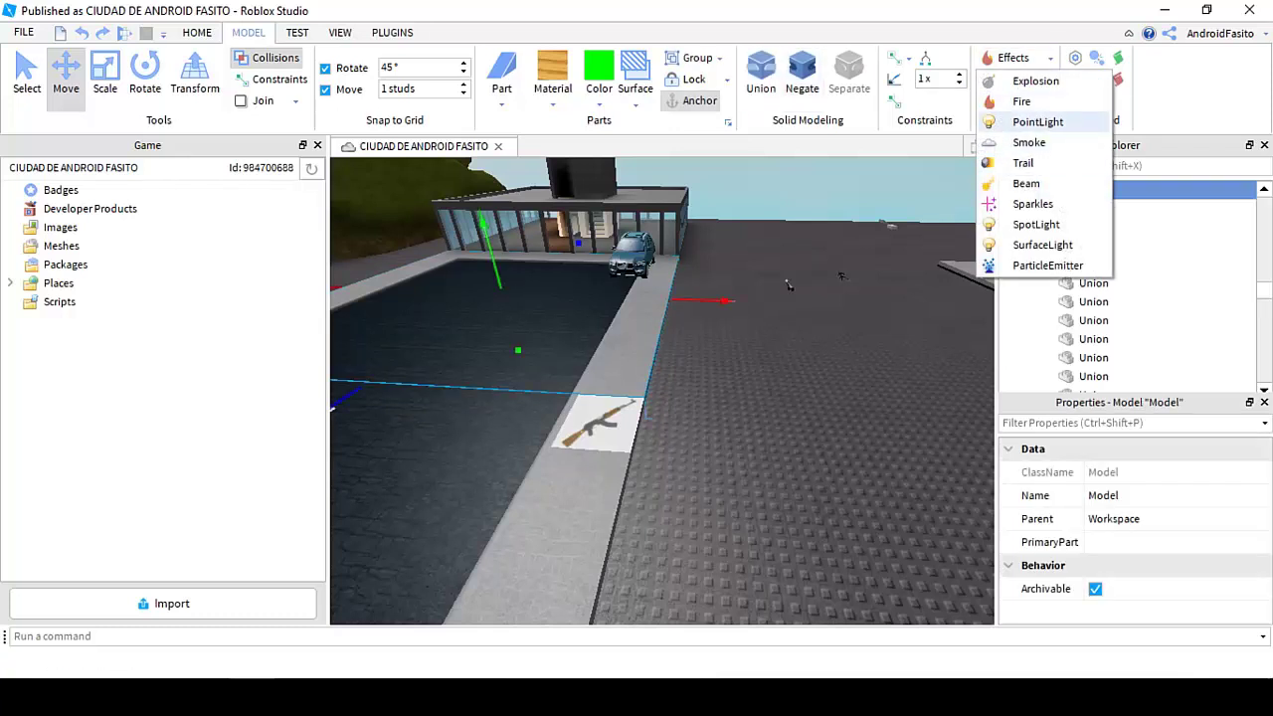
left_click(1038, 122)
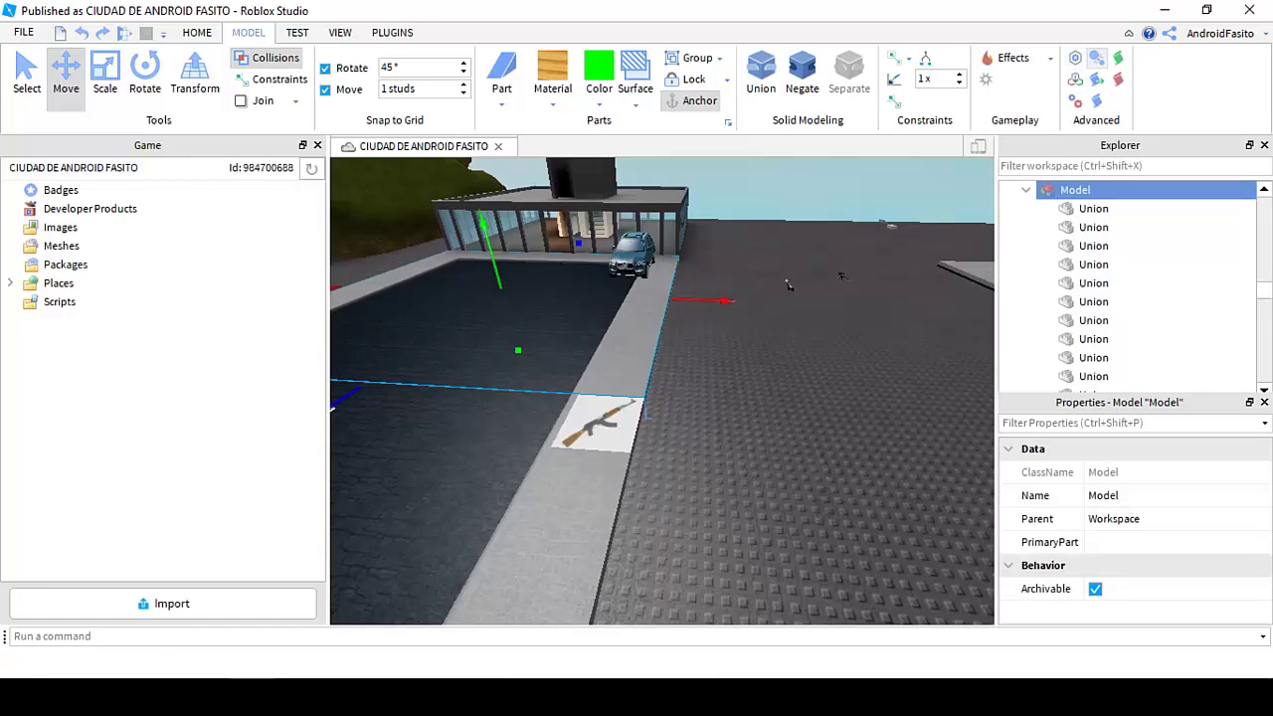
Step: Start a play test of the city and run the character across the street toward the open lot
left_click(297, 32)
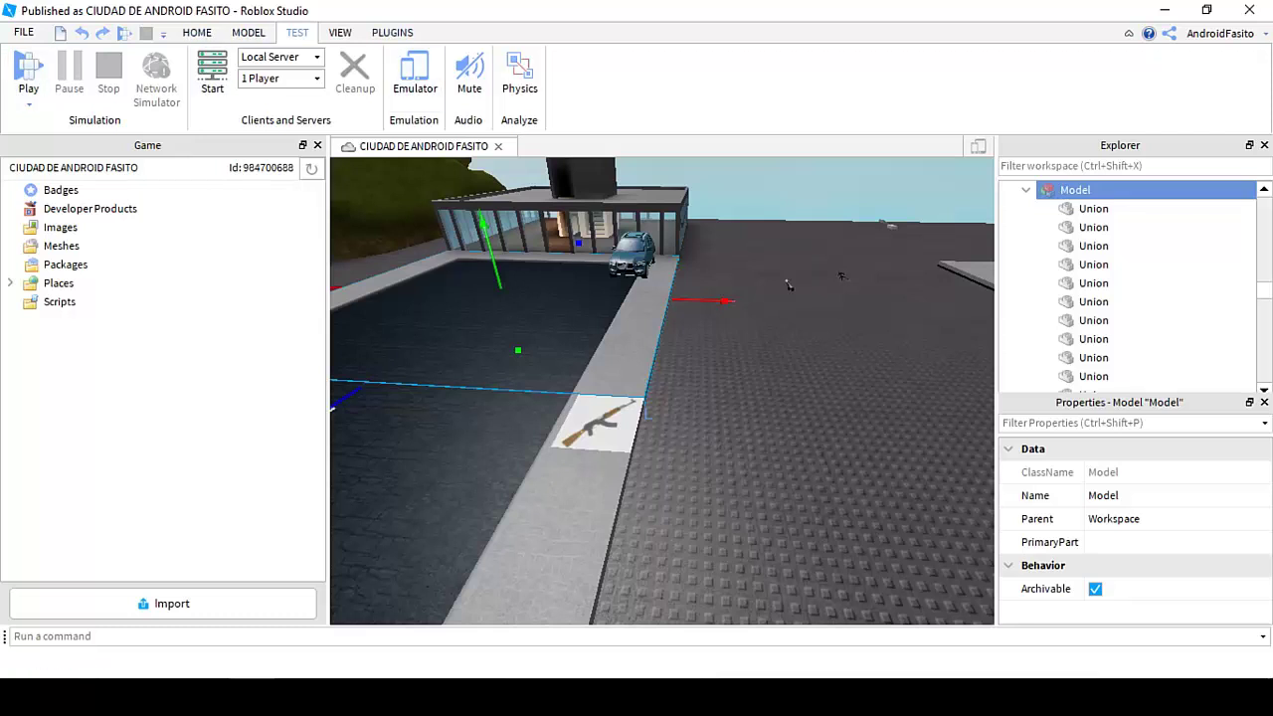
left_click(197, 33)
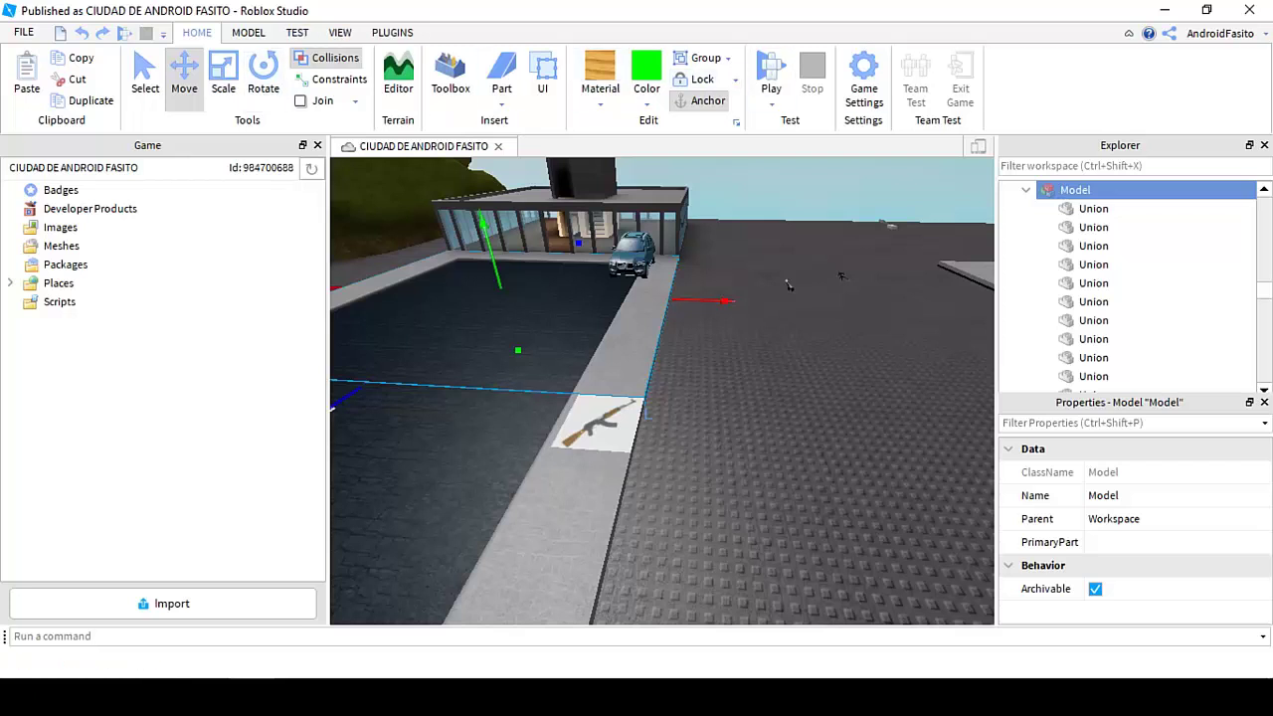
key("alt+t")
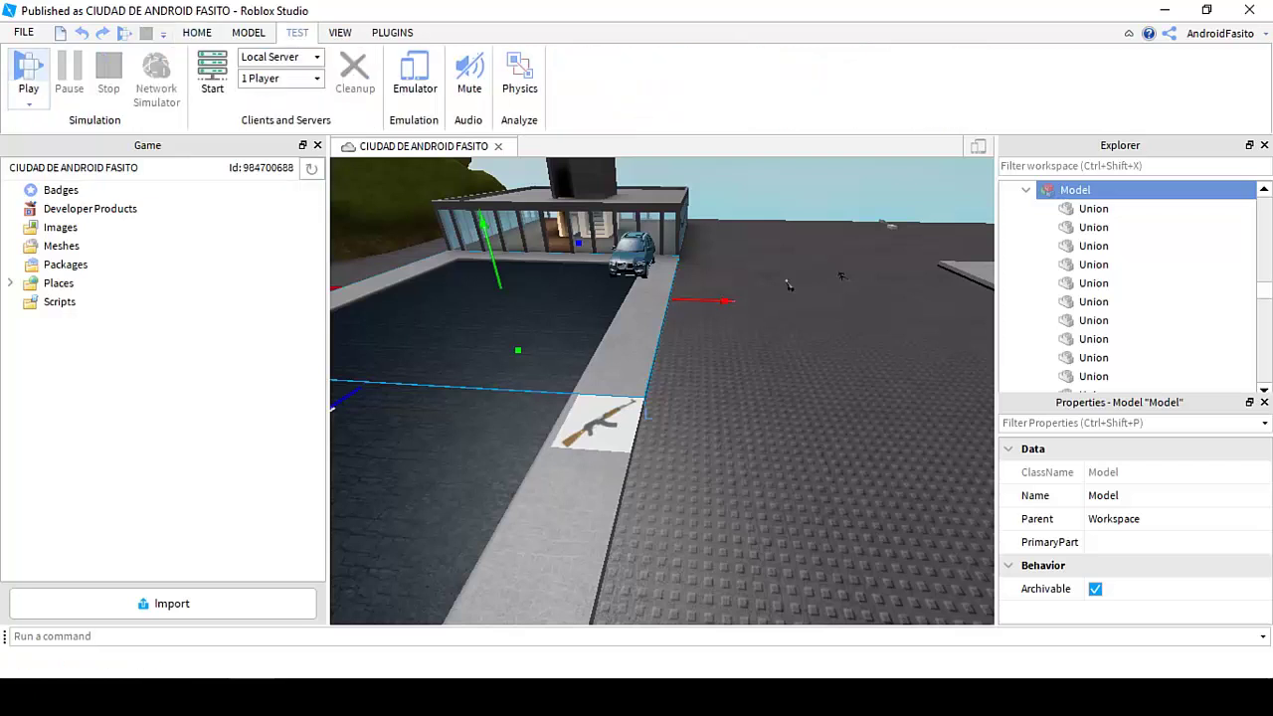
key("F5")
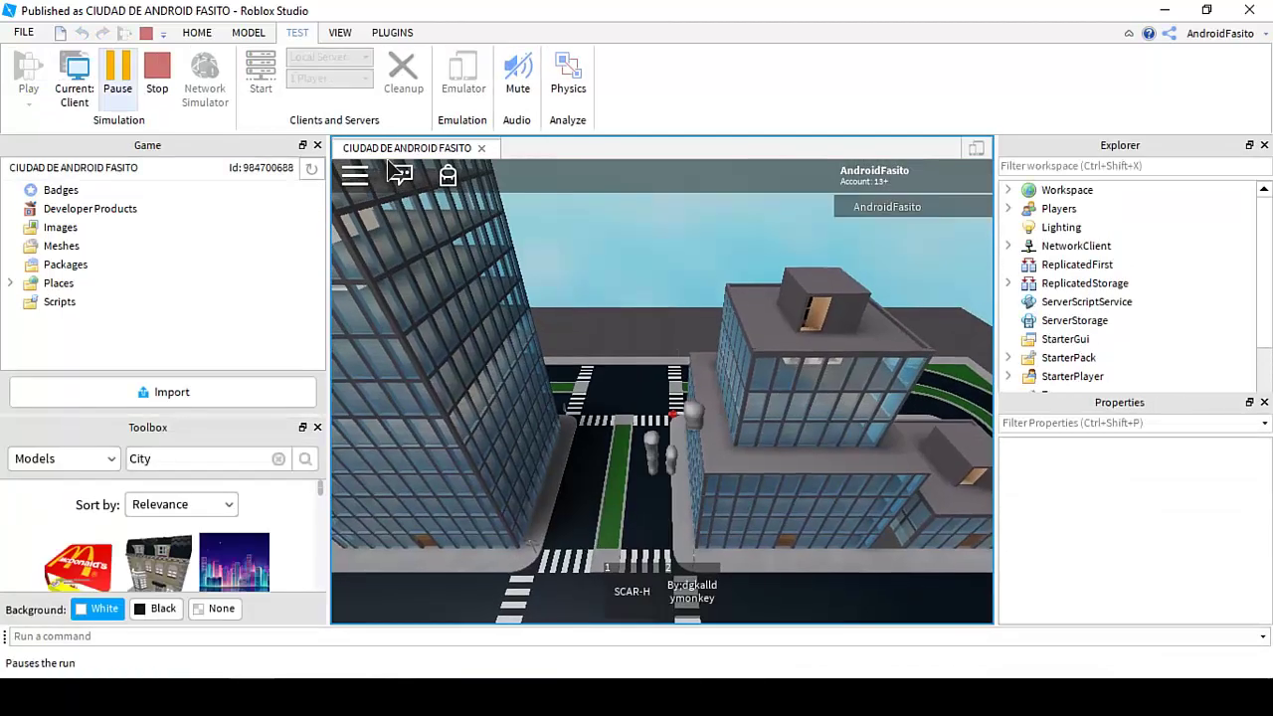
key("w")
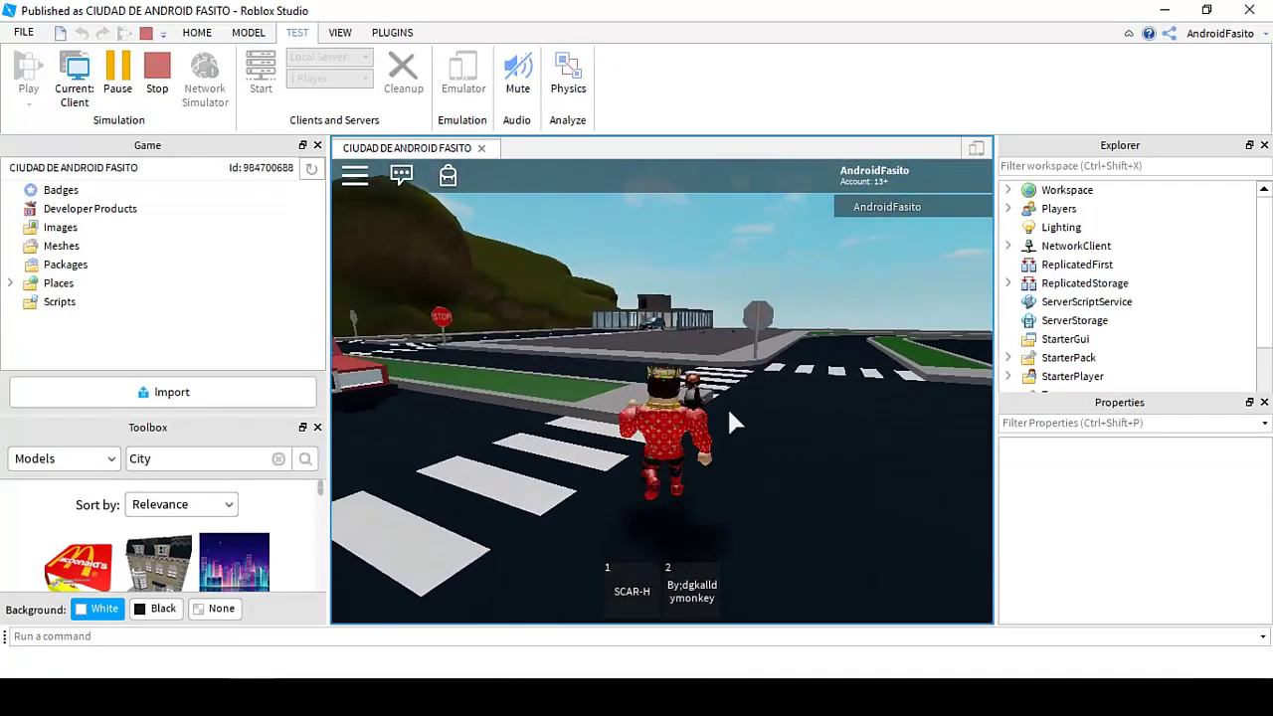
key("space")
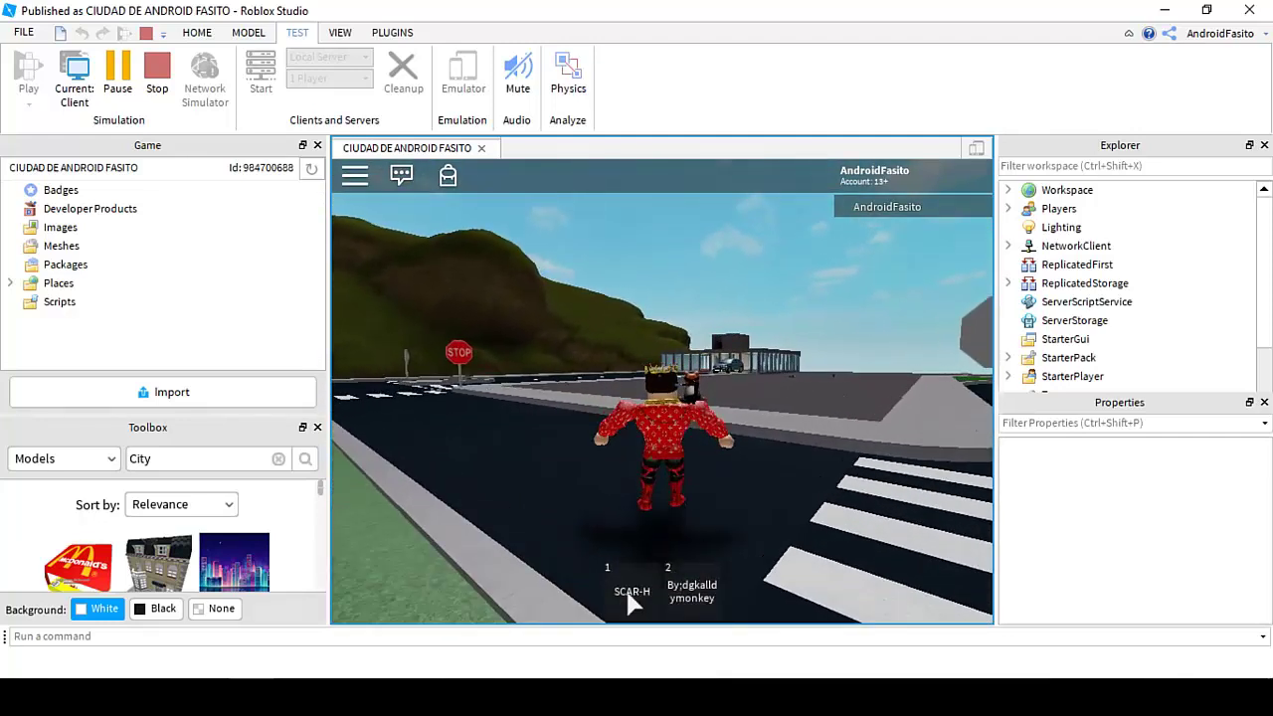
Step: Equip the SCAR-H, fire and reload it while crossing the open lot, and approach the weapons lying on the ground
left_click(632, 595)
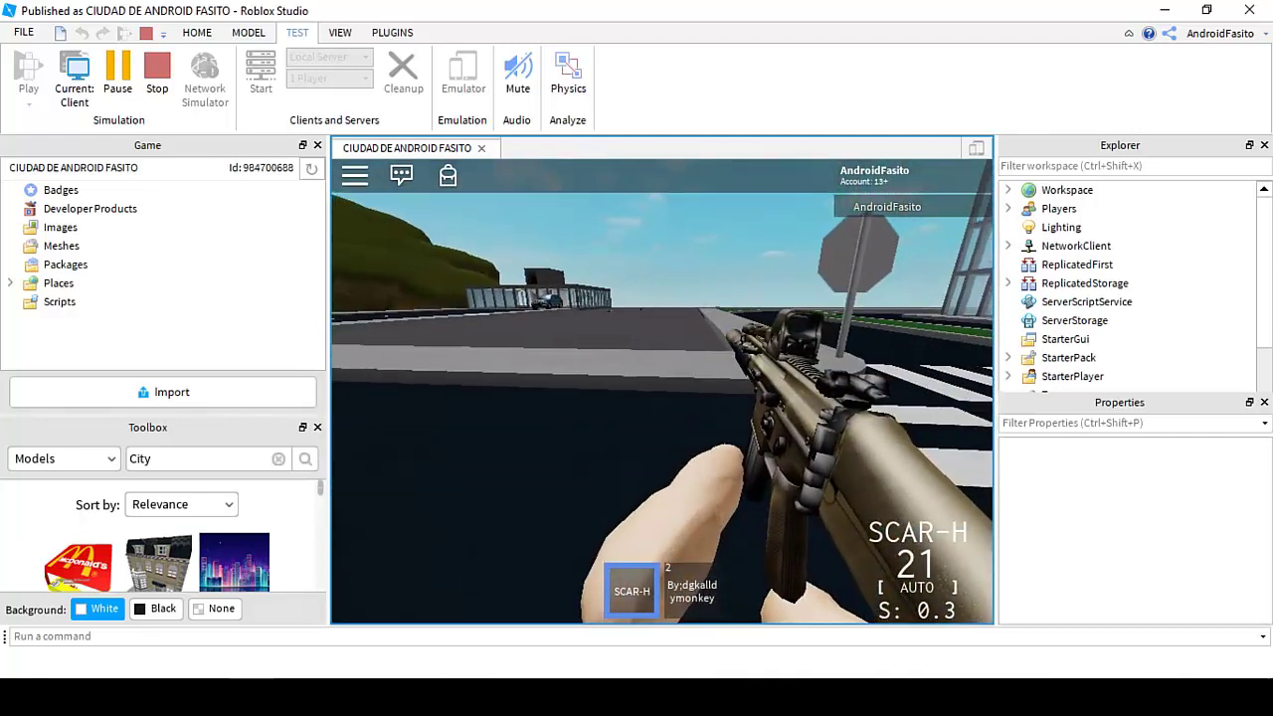
key("w")
key("w")
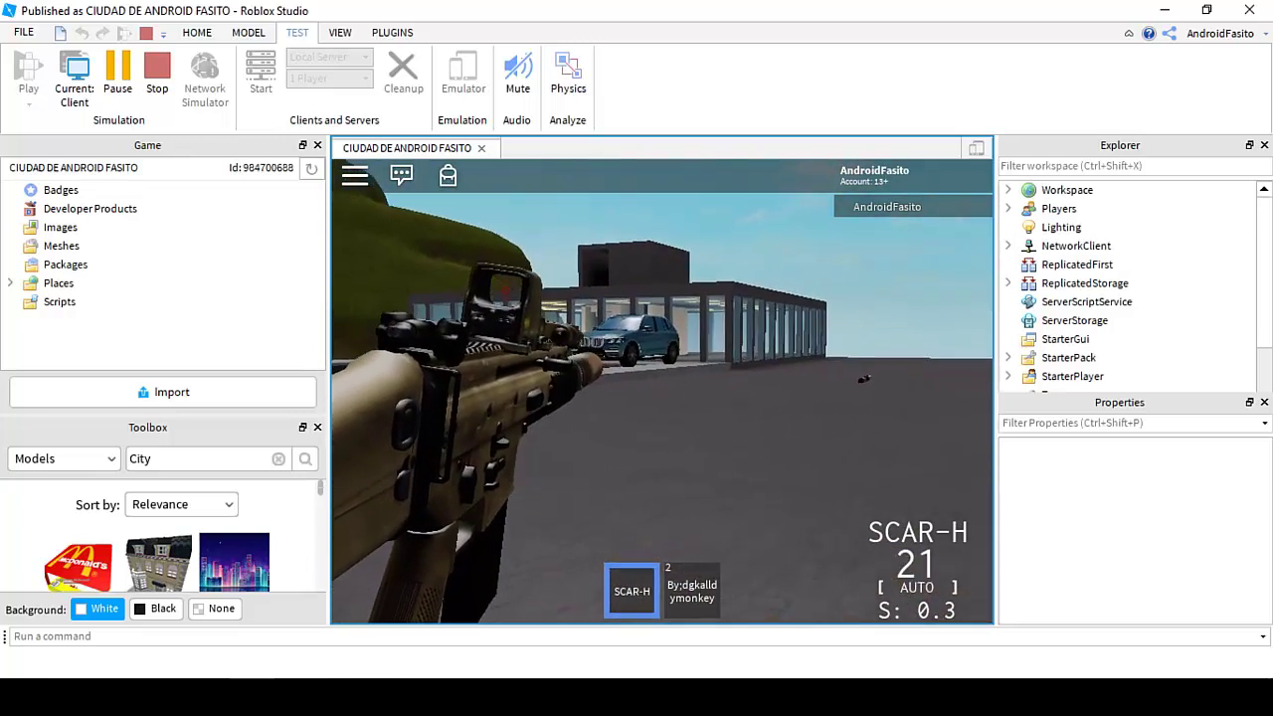
left_click(663, 392)
left_click(662, 392)
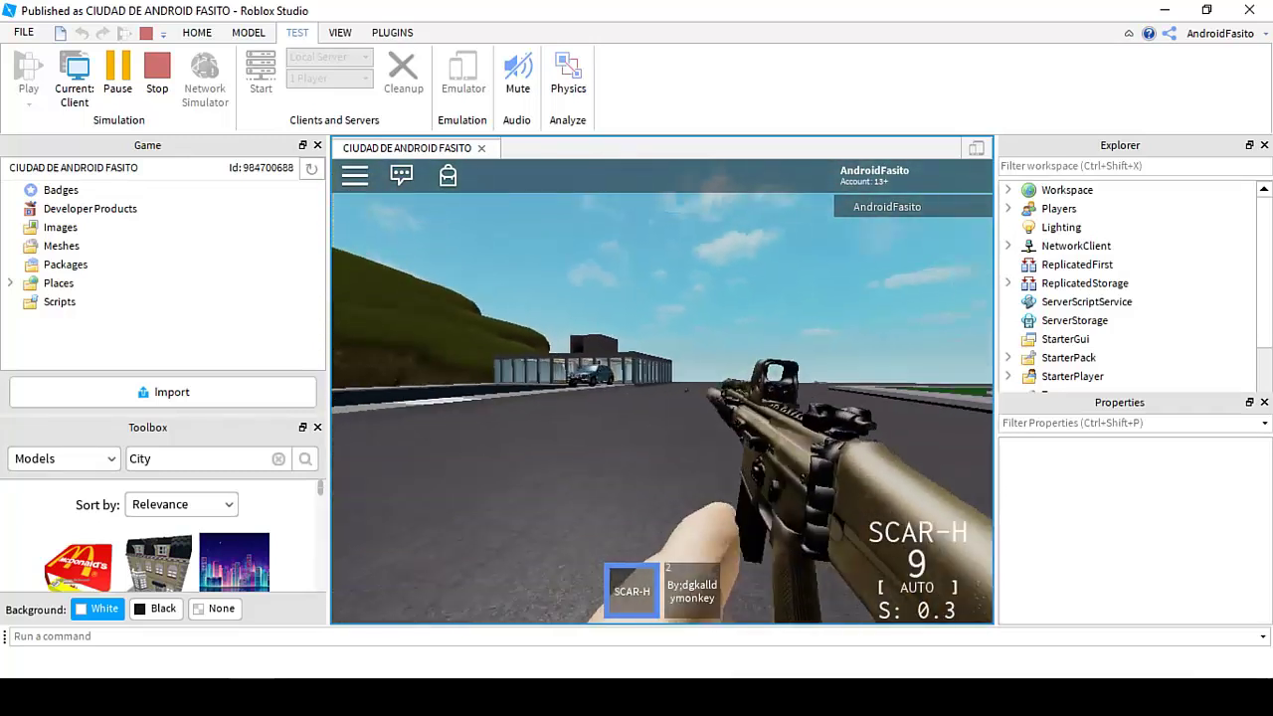
key("r")
key("w")
left_click(661, 391)
left_click_drag(661, 391, 661, 391)
key("w")
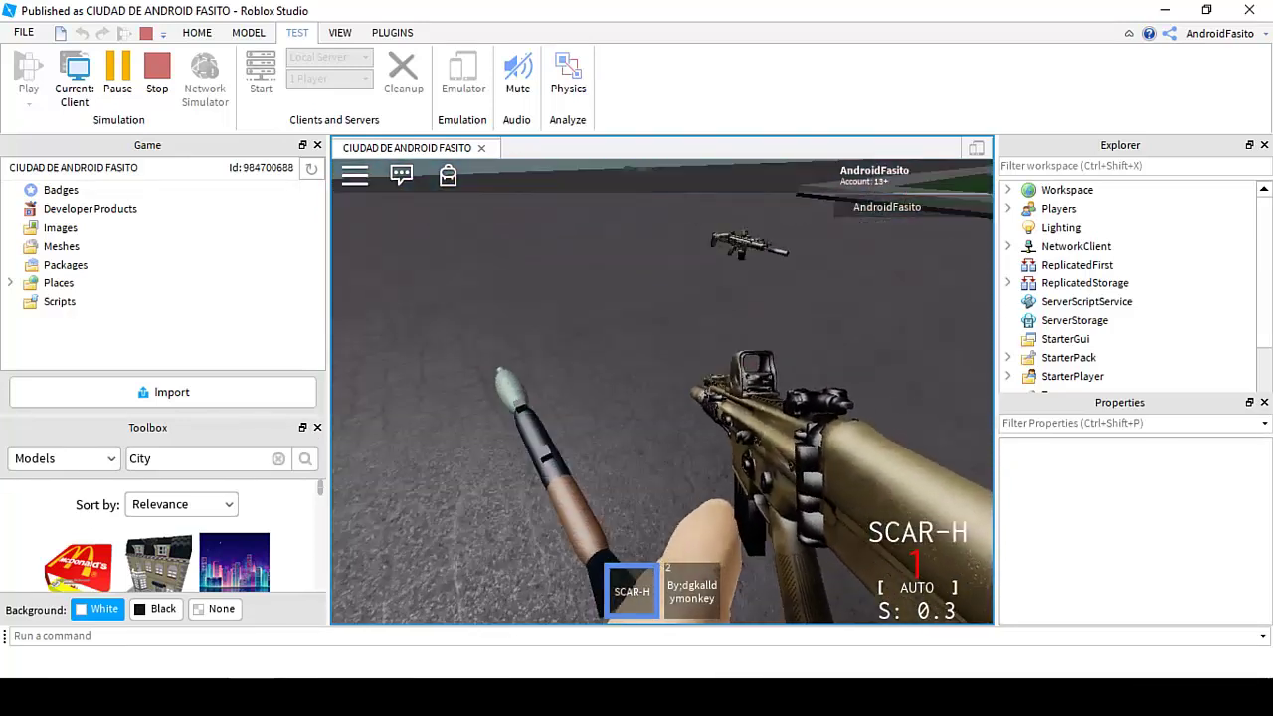
key("3")
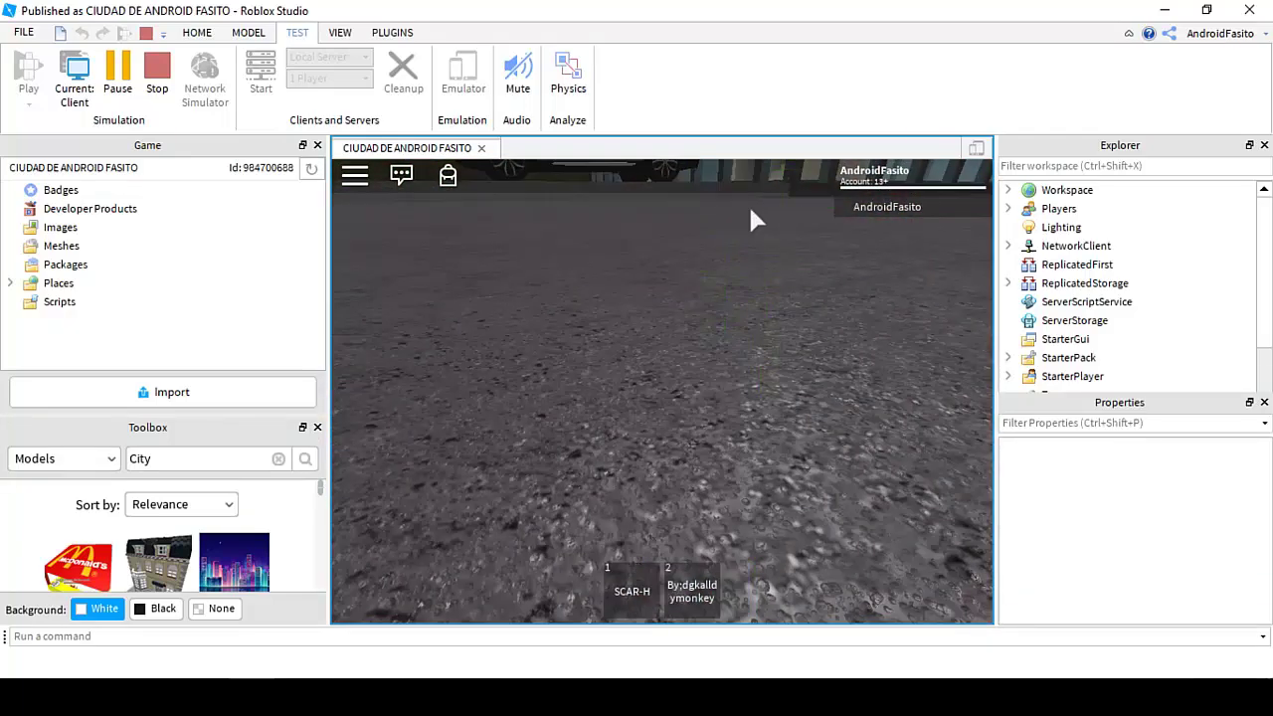
scroll(791, 364, "down", 5)
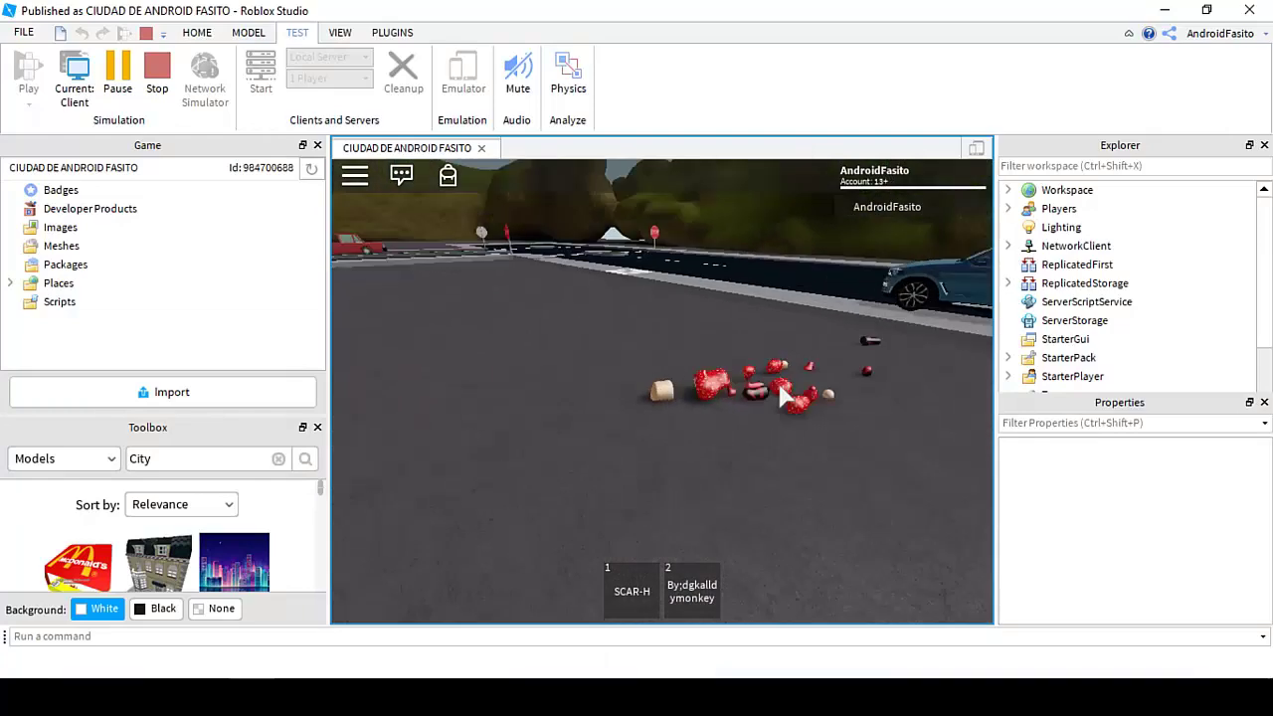
Step: Run back to the lot with the rocket launcher from the second slot and test-fire it in first person near the red car
key("w")
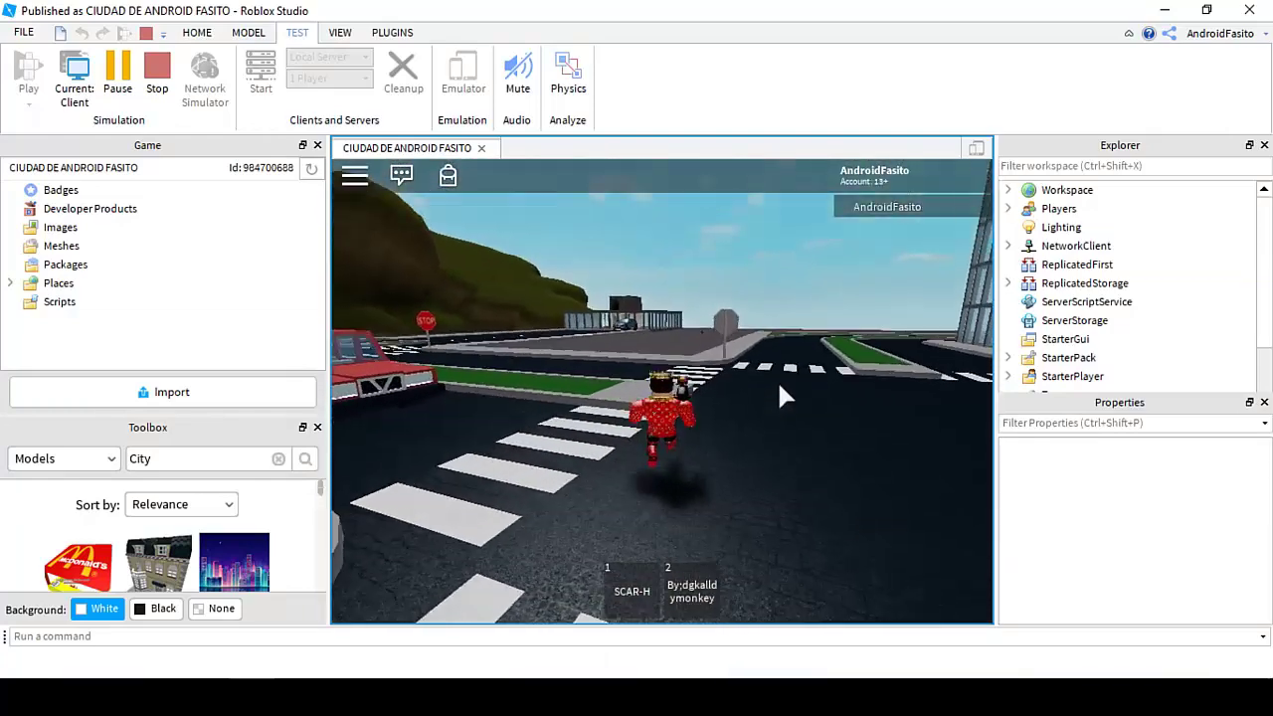
left_click(679, 587)
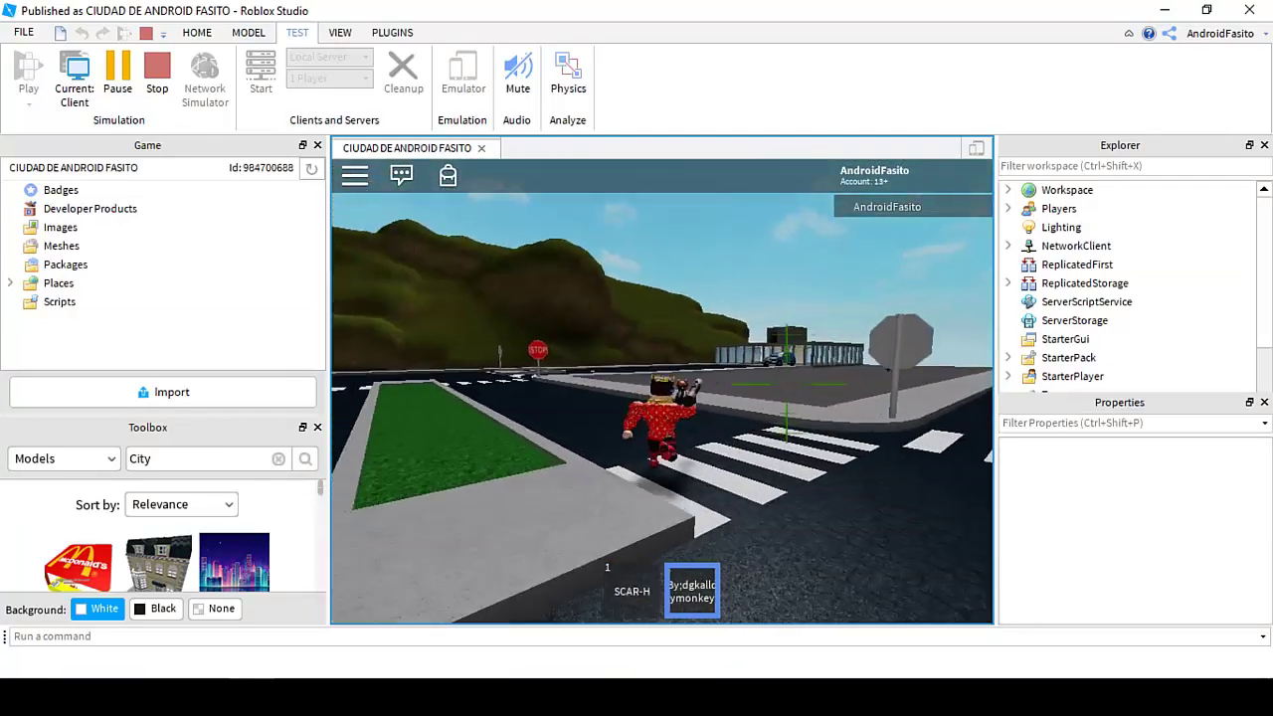
scroll(785, 428, "up", 5)
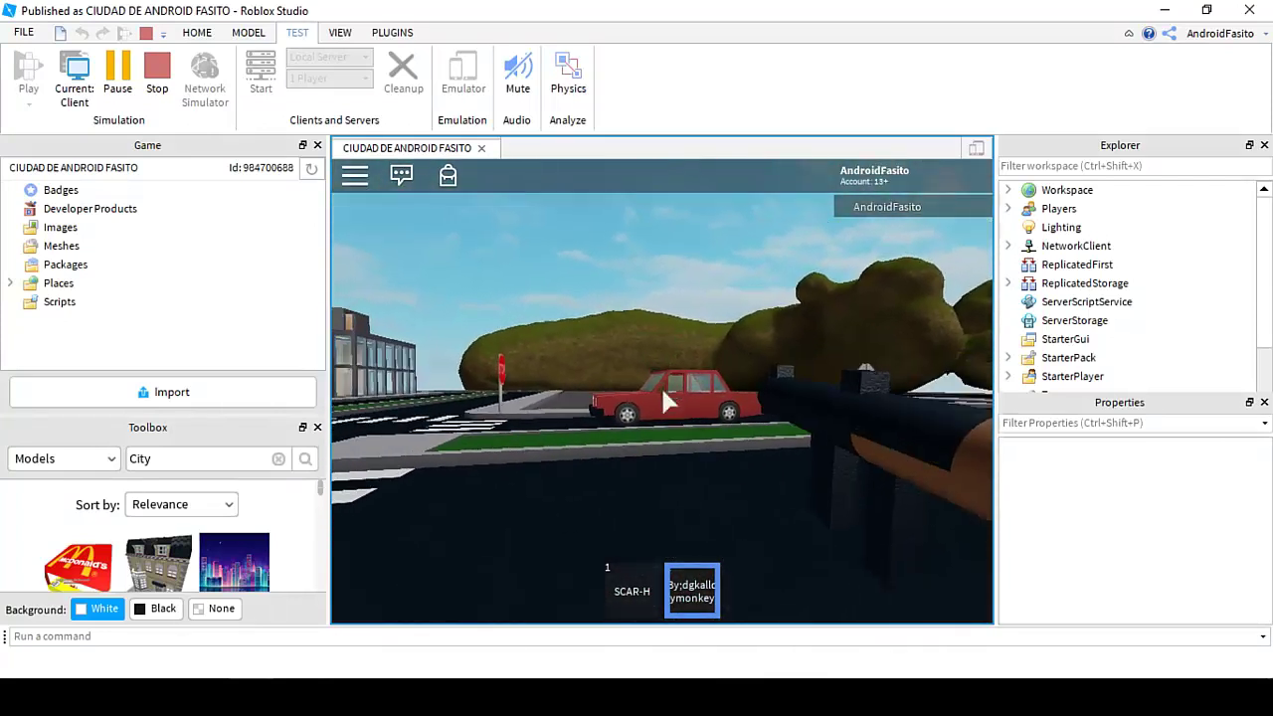
left_click(661, 408)
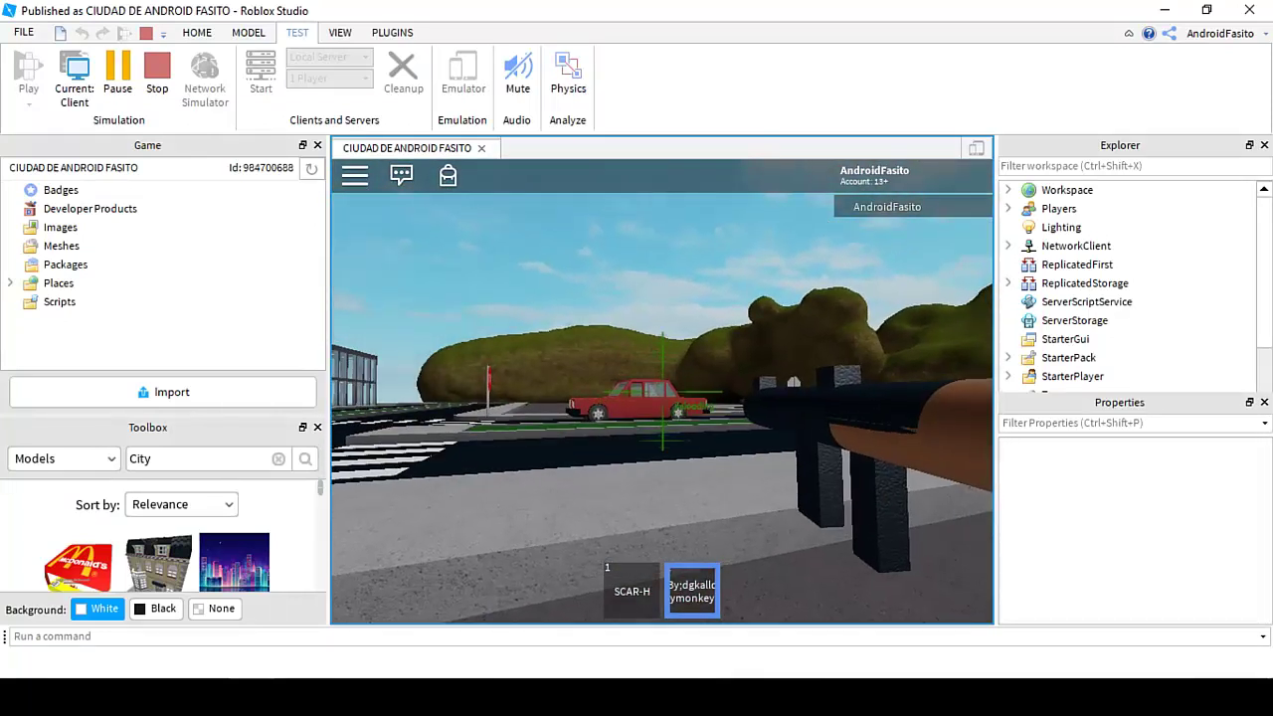
key("r")
key("w")
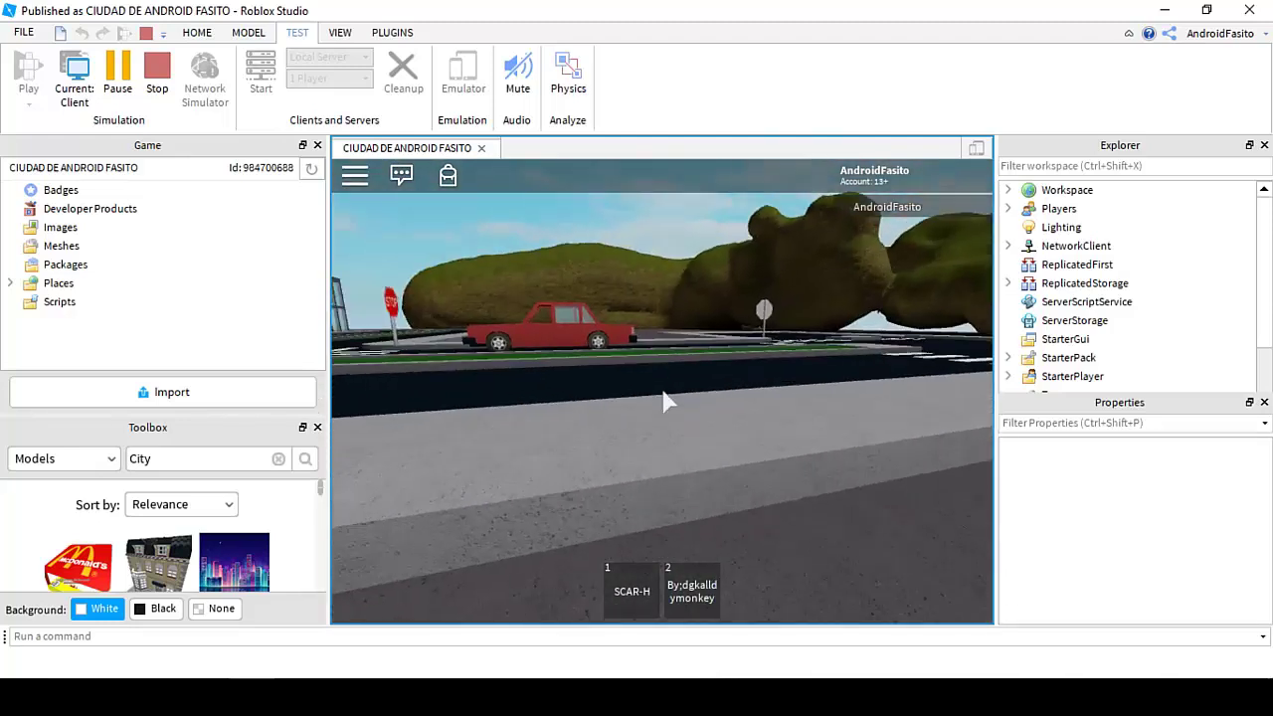
Step: Equip the SCAR-H again, test firing and aiming it on the lot, and switch to the second weapon
key("1")
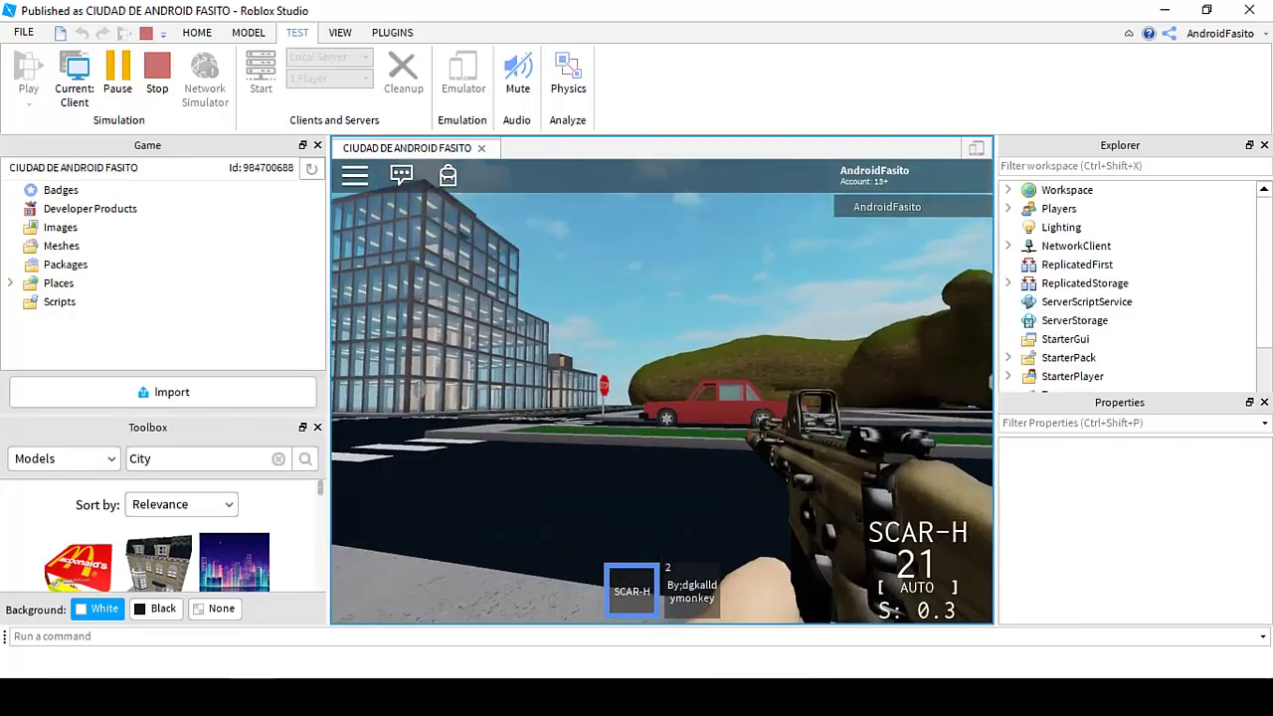
left_click(662, 392)
left_click_drag(662, 391, 662, 392)
right_click(662, 392)
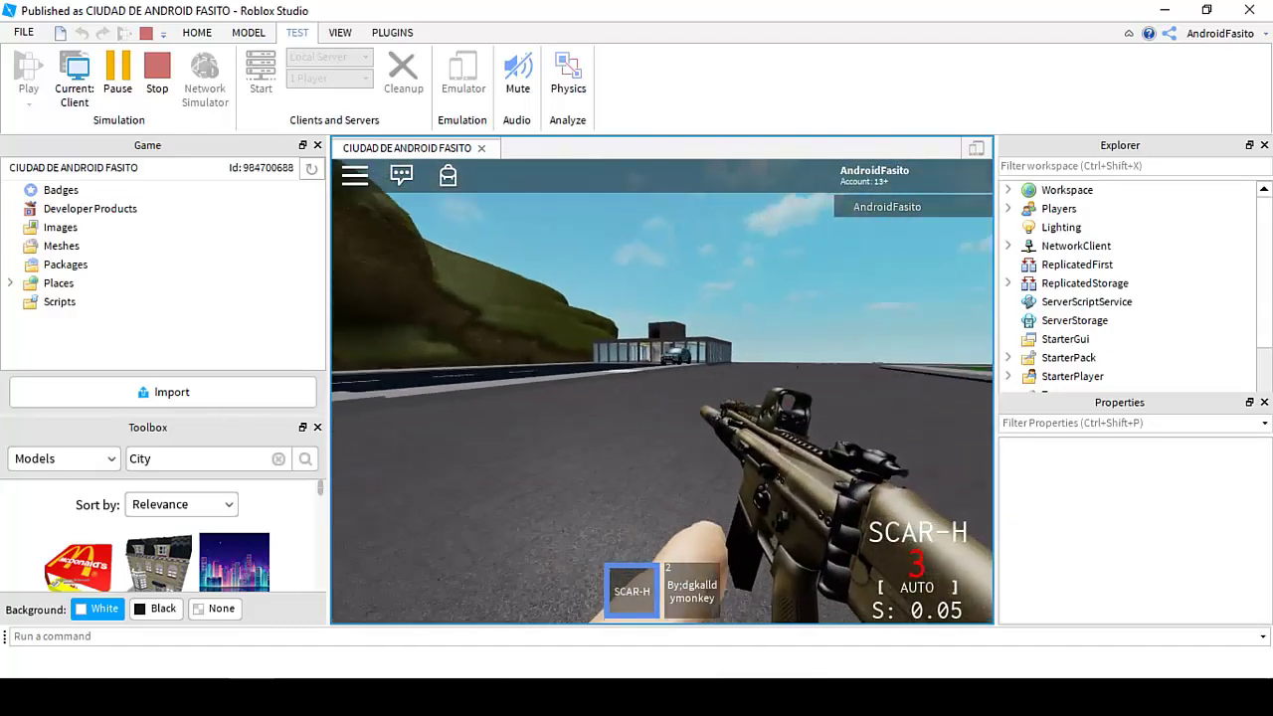
key("2")
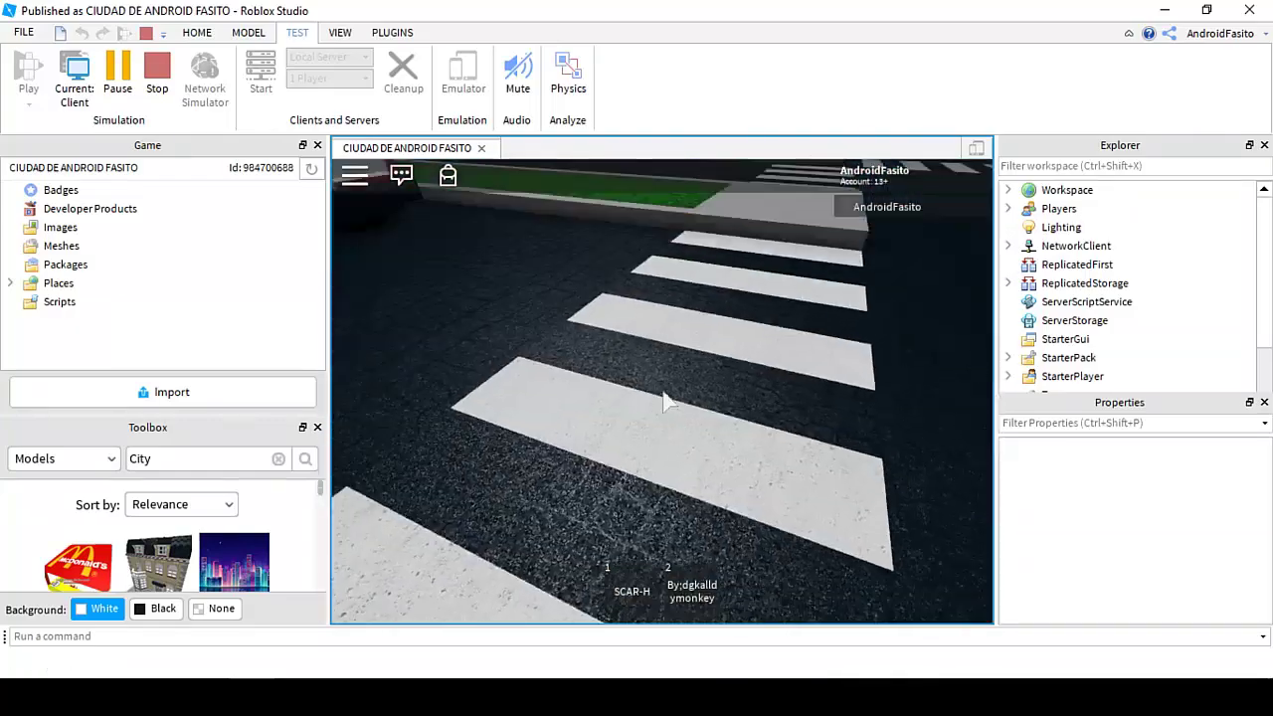
Step: Run the character across the lot onto the AK-47 decal on the sidewalk and examine the decal up close
scroll(662, 391, "down", 3)
key("w")
right_click_drag(721, 356, 839, 455)
key("w")
scroll(764, 431, "down", 4)
key("w")
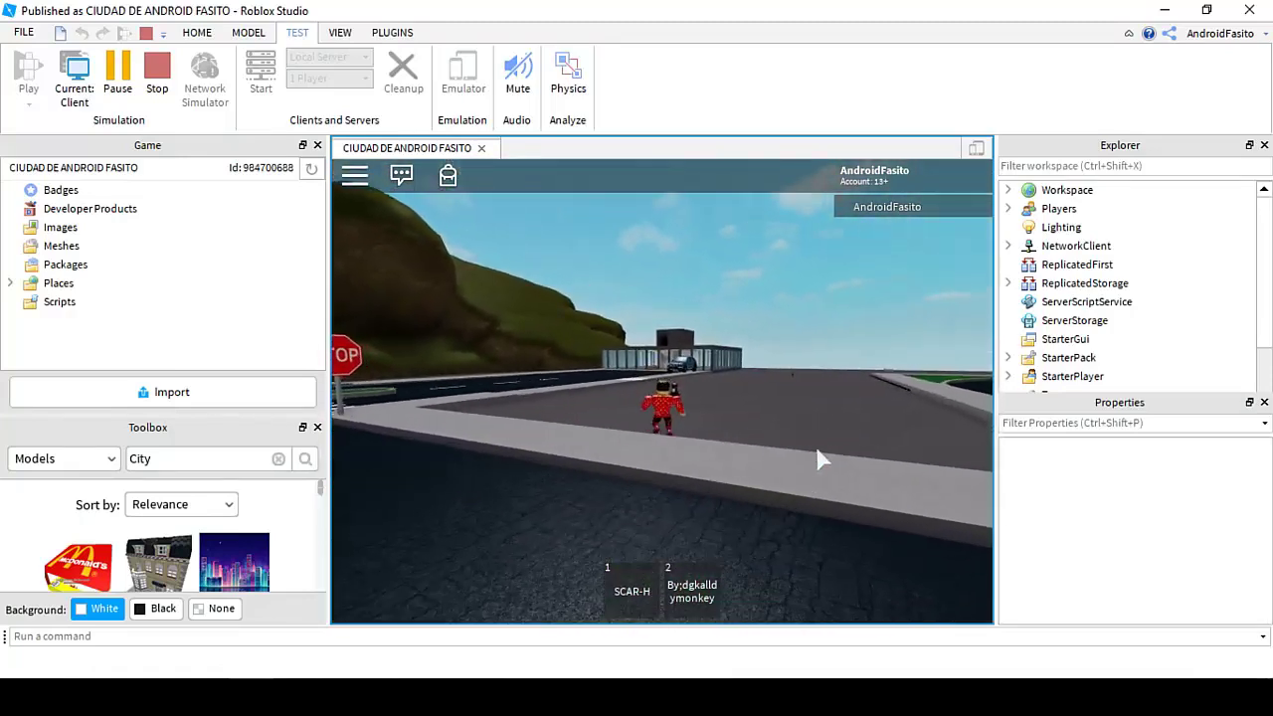
key("w")
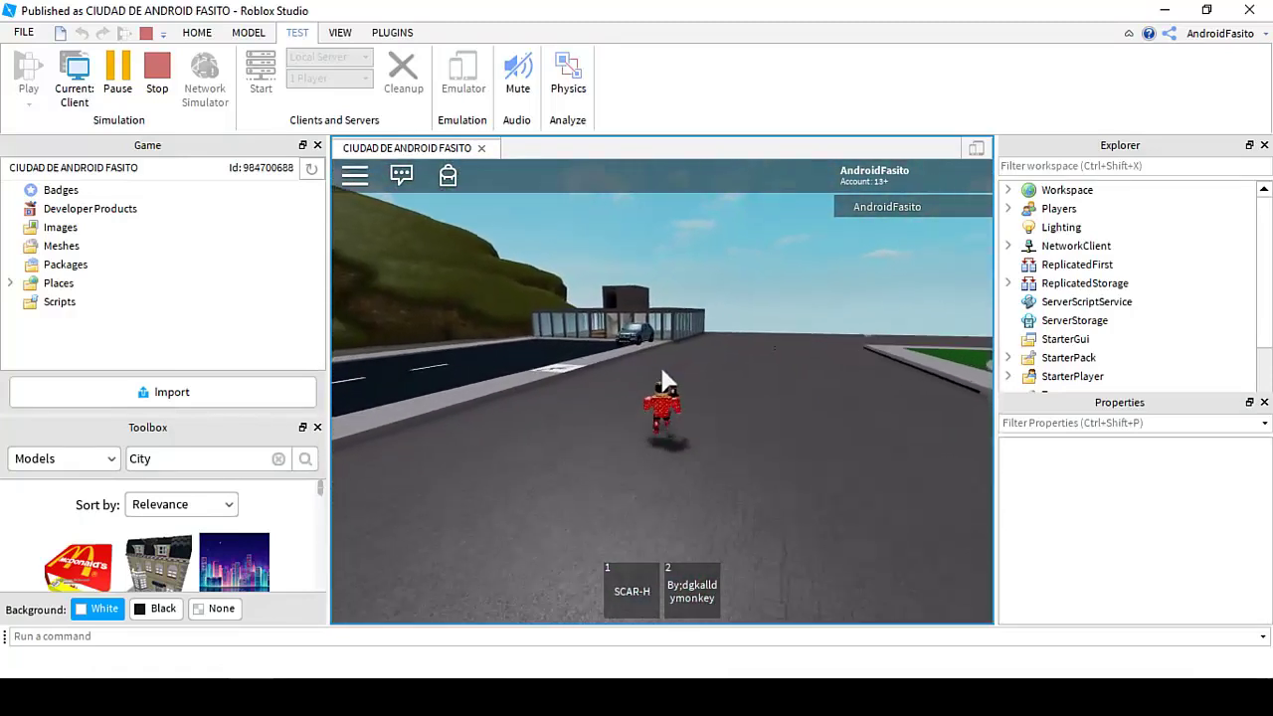
right_click_drag(661, 373, 662, 372)
key("w")
key("space")
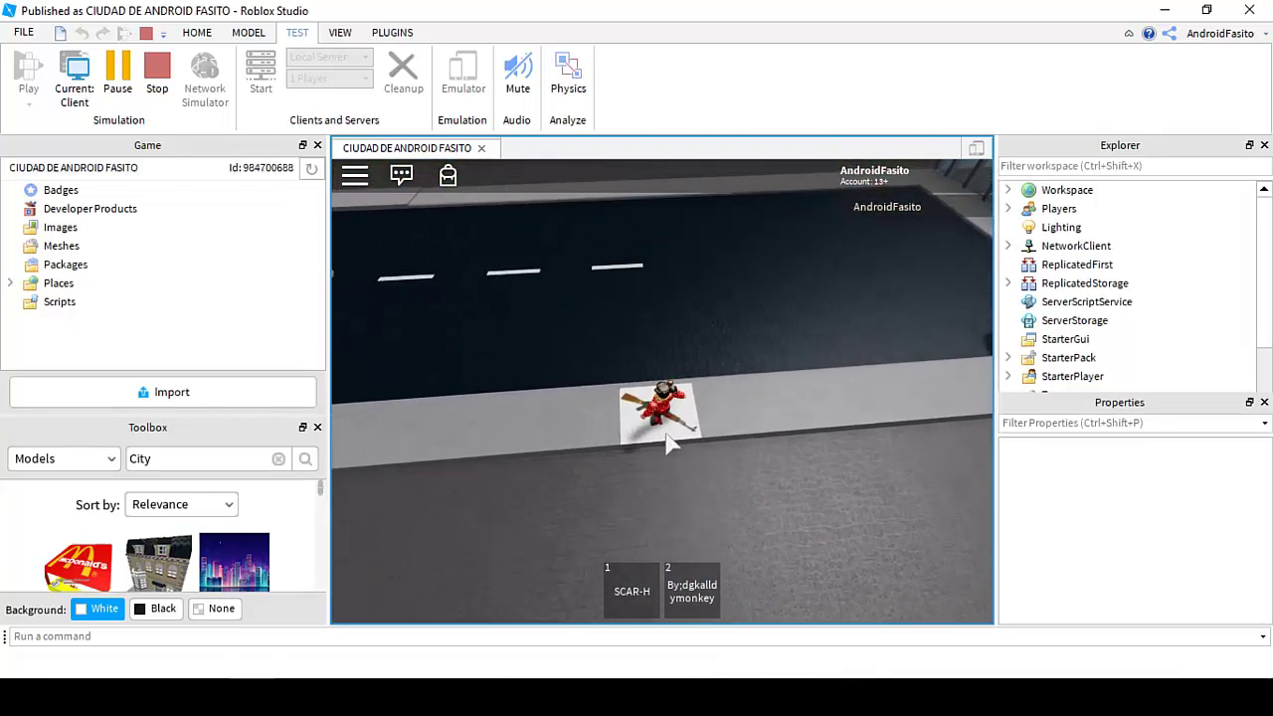
scroll(663, 440, "up", 10)
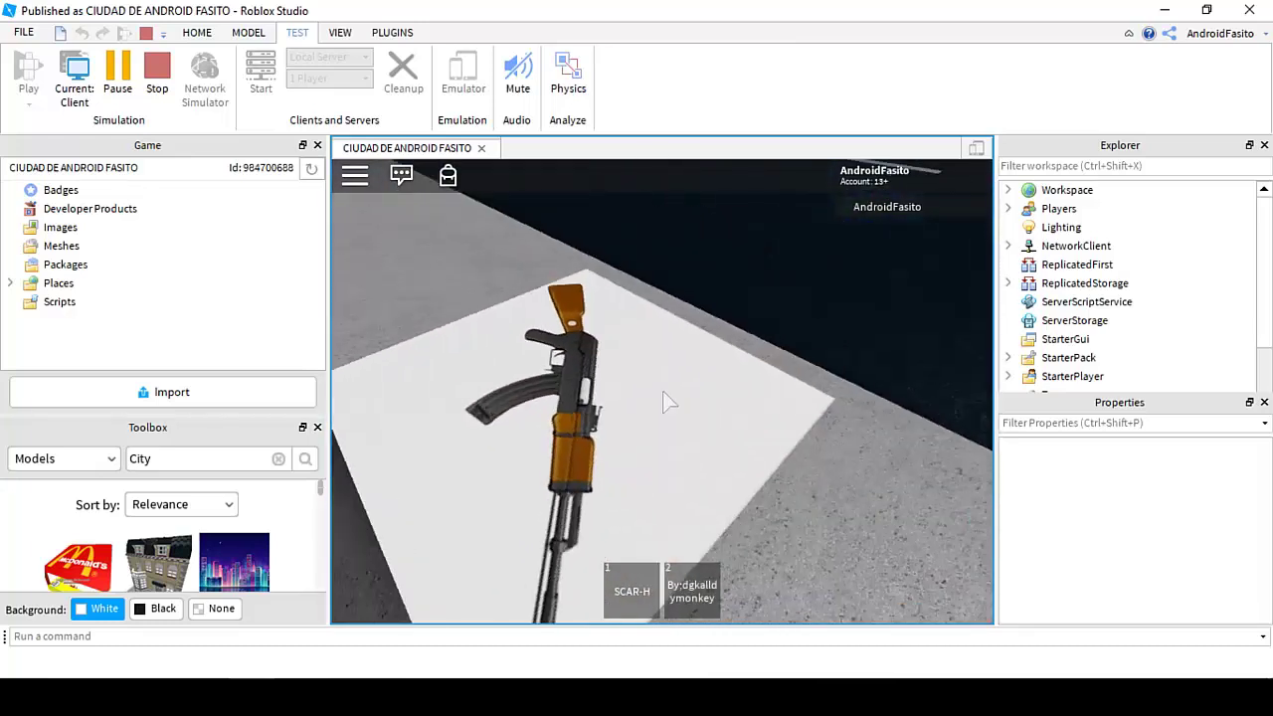
Step: Walk from the decal to the blue car by the glass building, get in, and drive off along the street
scroll(663, 391, "down", 5)
key("w")
right_click_drag(760, 319, 760, 319)
key("w")
scroll(831, 340, "down", 6)
right_click_drag(831, 340, 832, 340)
scroll(833, 351, "down", 8)
key("w")
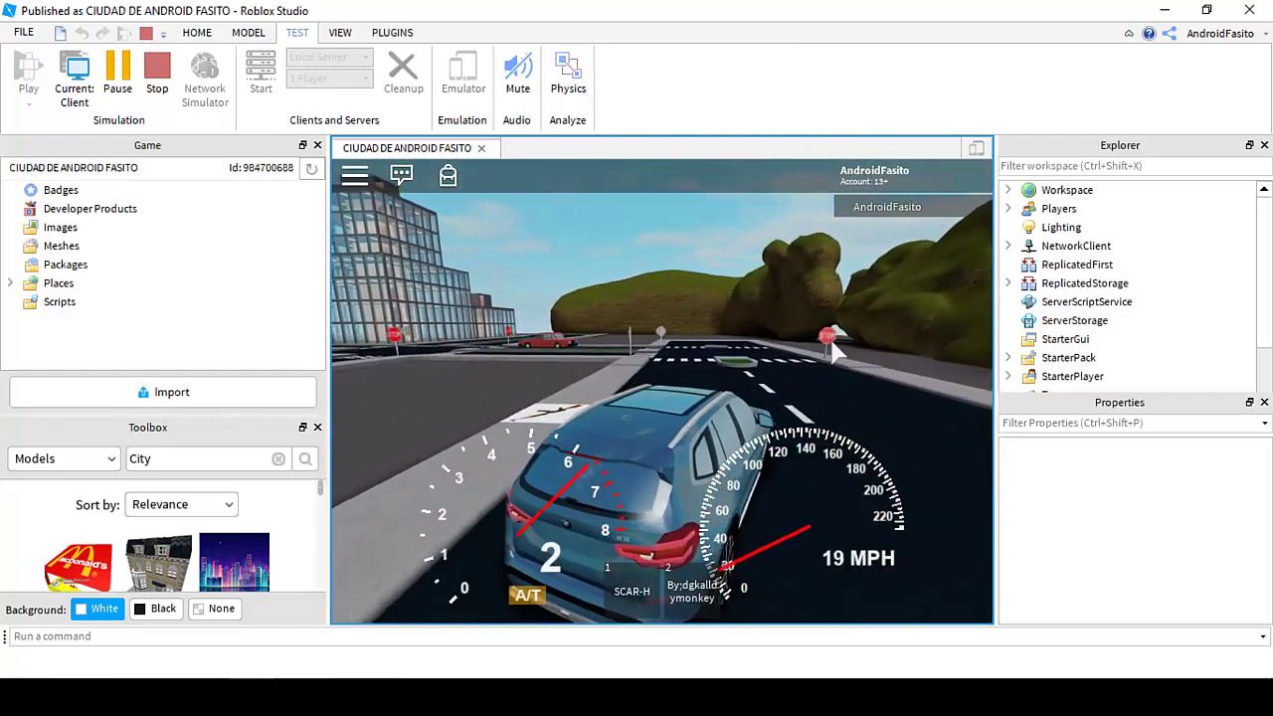
Step: Drive the blue car through the intersection between the glass buildings and brake by the stop sign
key("w")
key("a")
key("w")
key("a")
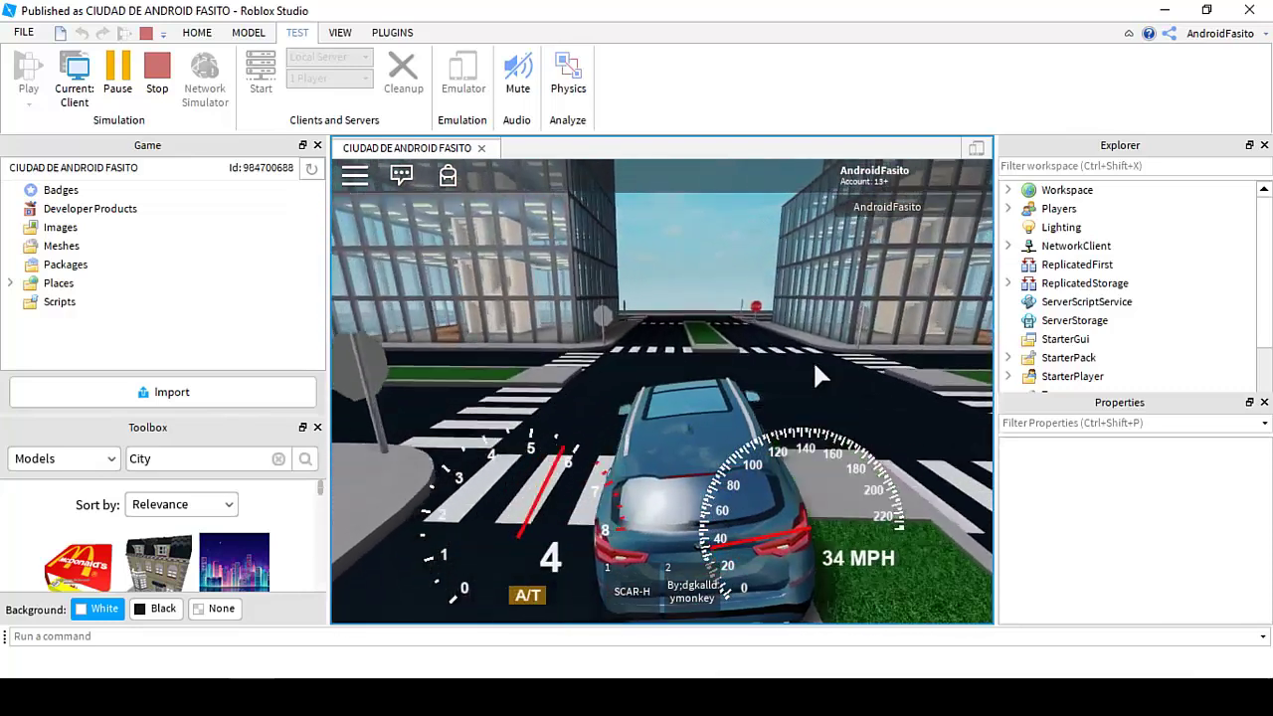
key("w")
key("d")
key("s")
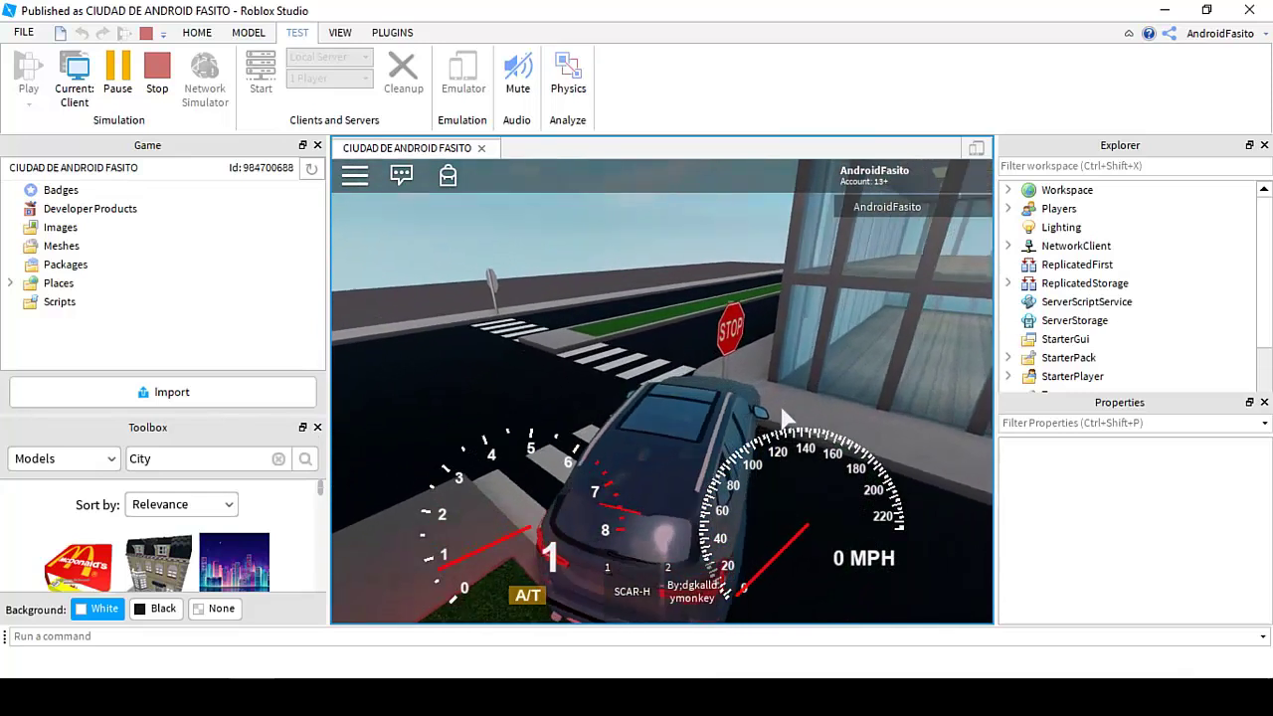
Step: Inspect the blue car from several sides at the stop sign, get out, and walk toward the crosswalk
right_click_drag(781, 409, 781, 408)
key("w")
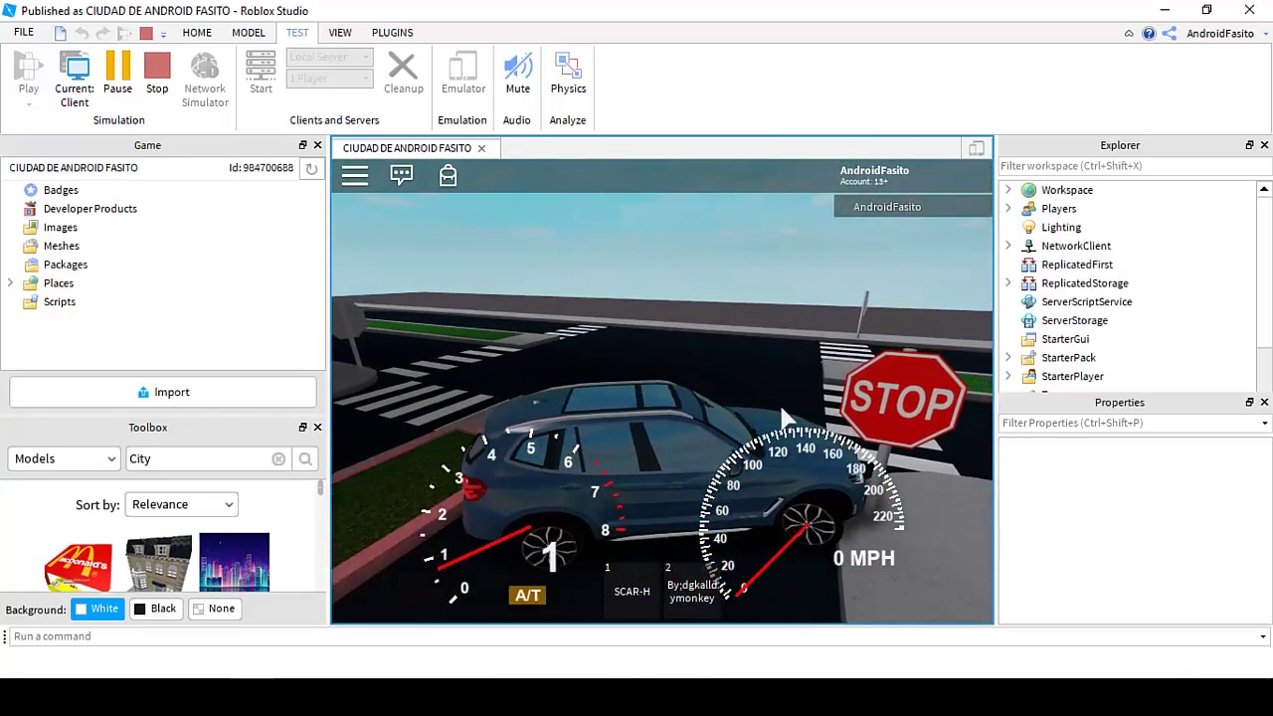
right_click_drag(781, 409, 781, 408)
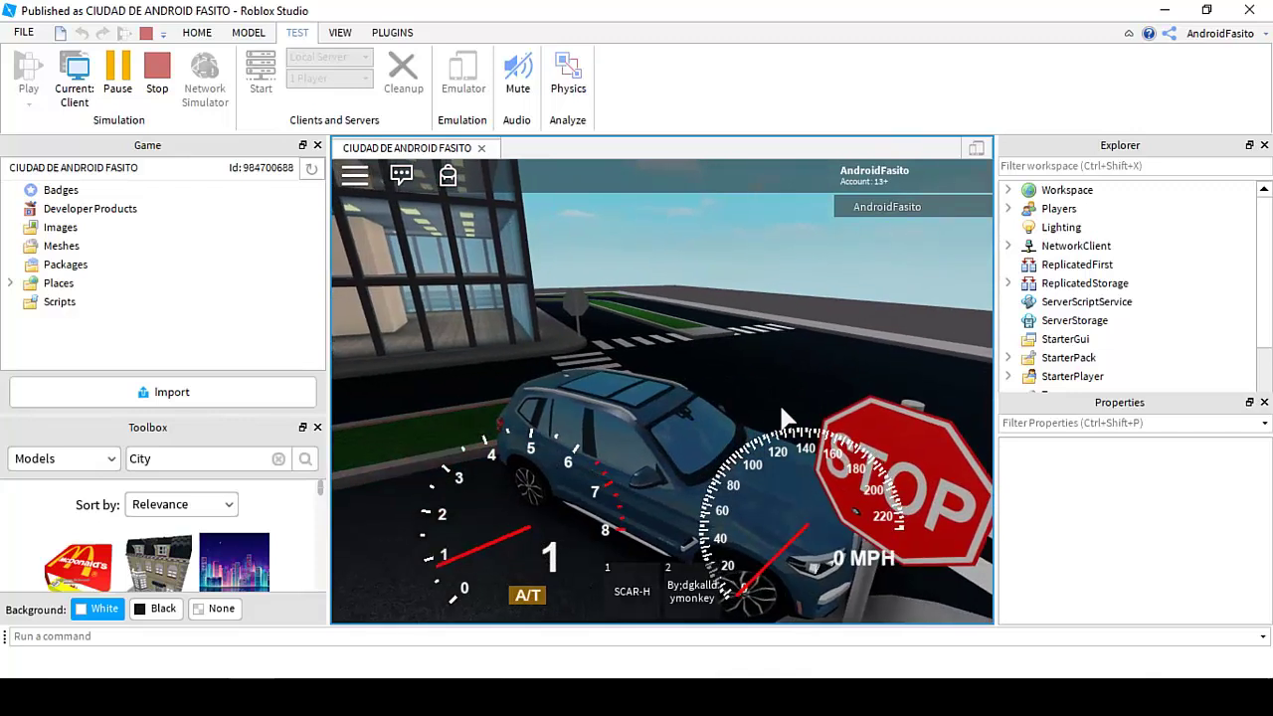
key("space")
right_click_drag(712, 364, 712, 364)
key("space")
key("w")
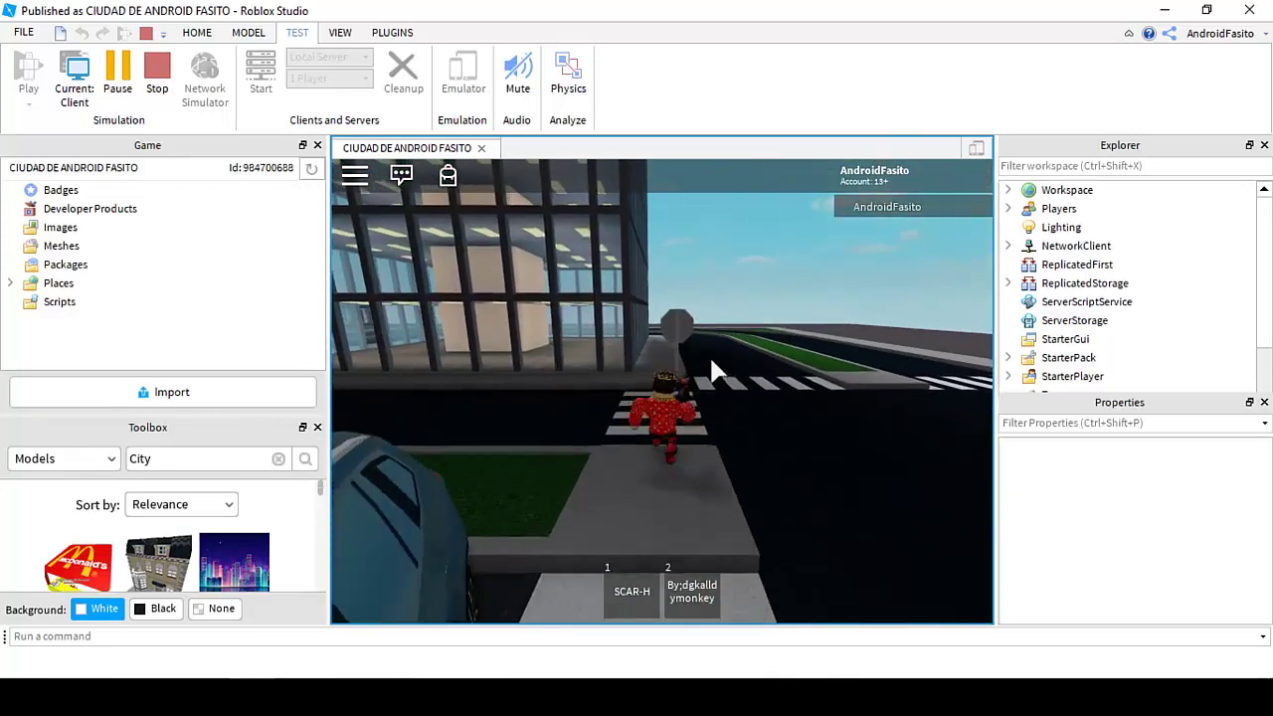